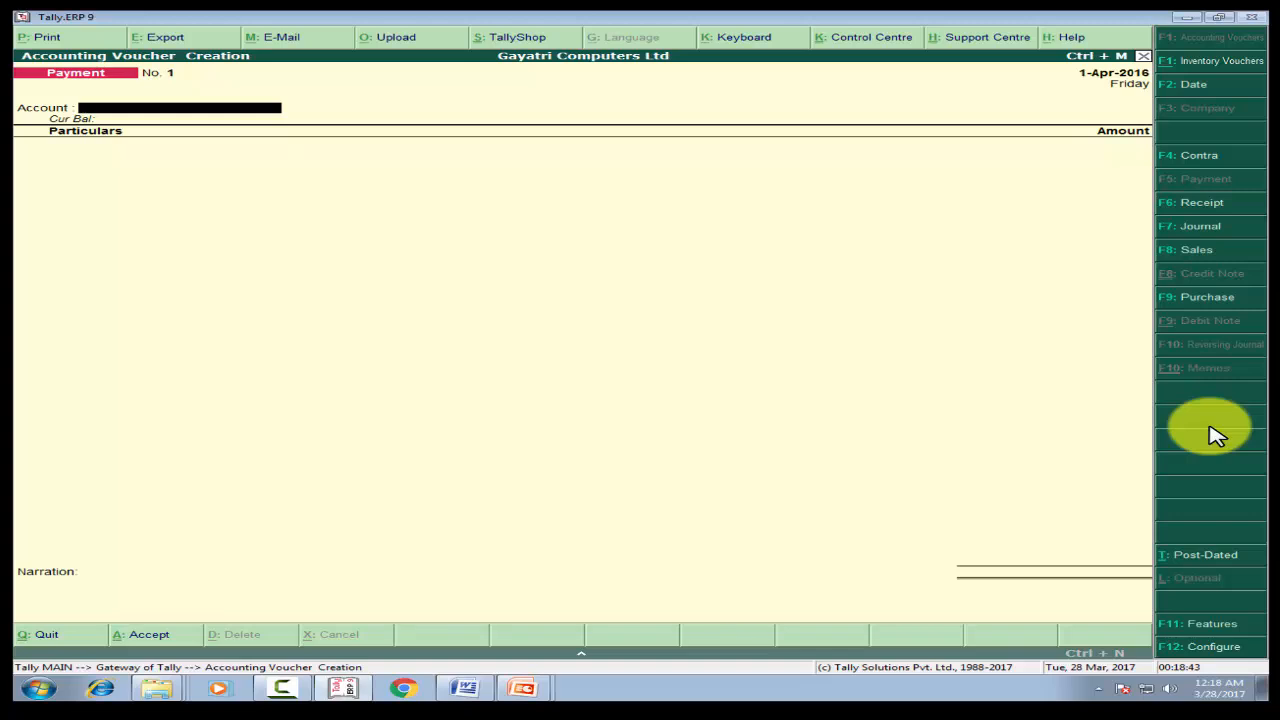
Configure payment vouchers to use Cr/Dr instead of To/By during entry, accepting the remaining options as they are
{"action": "left_click", "coordinate": [1218, 650]}
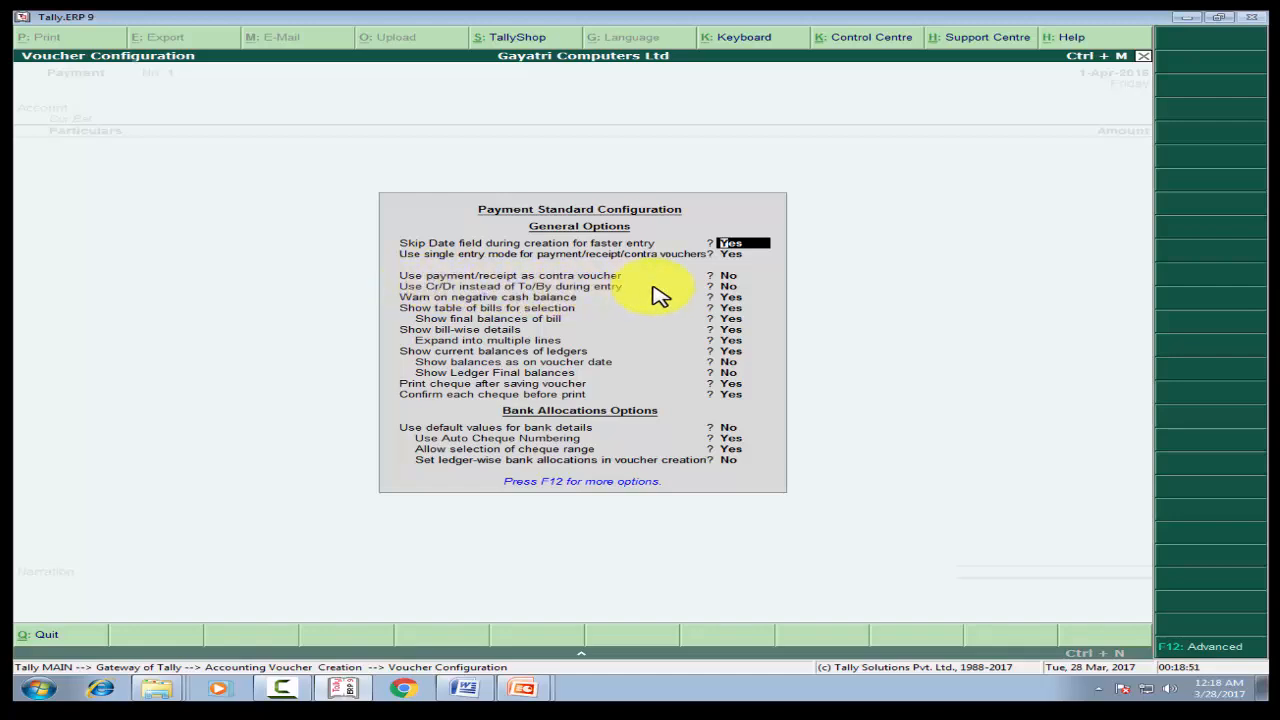
{"action": "left_click", "coordinate": [738, 288]}
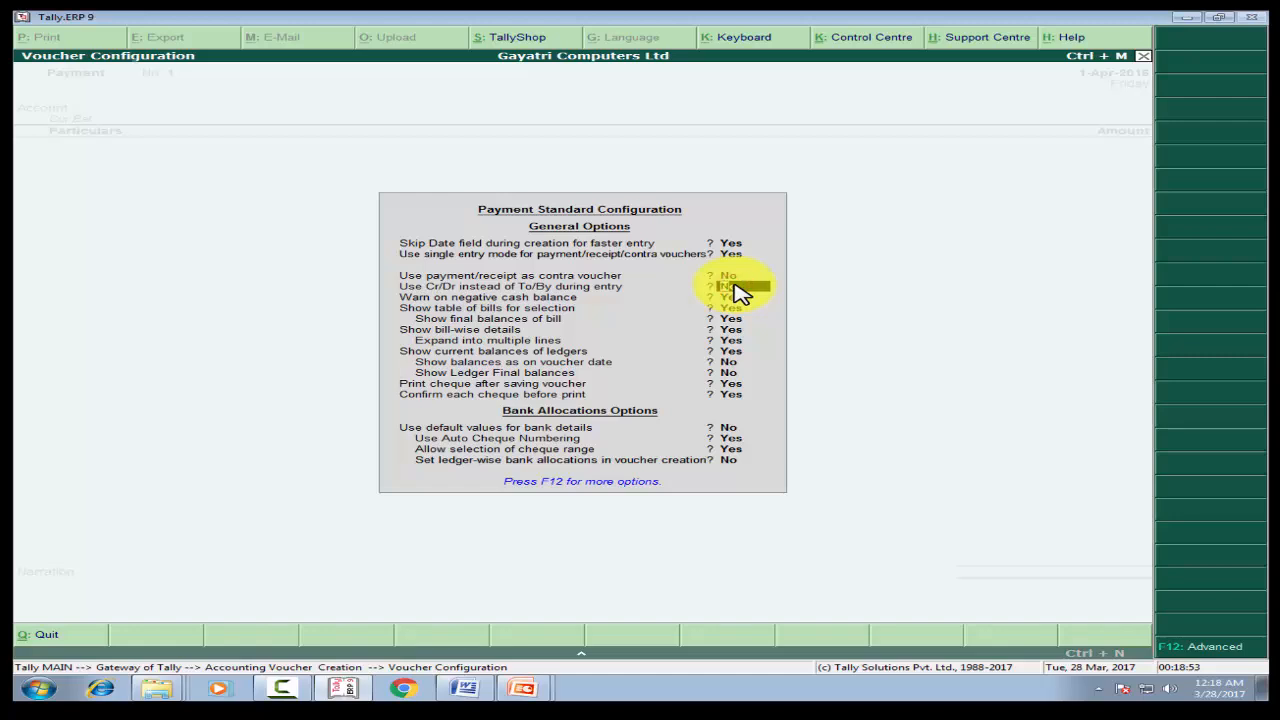
{"action": "key", "text": "y"}
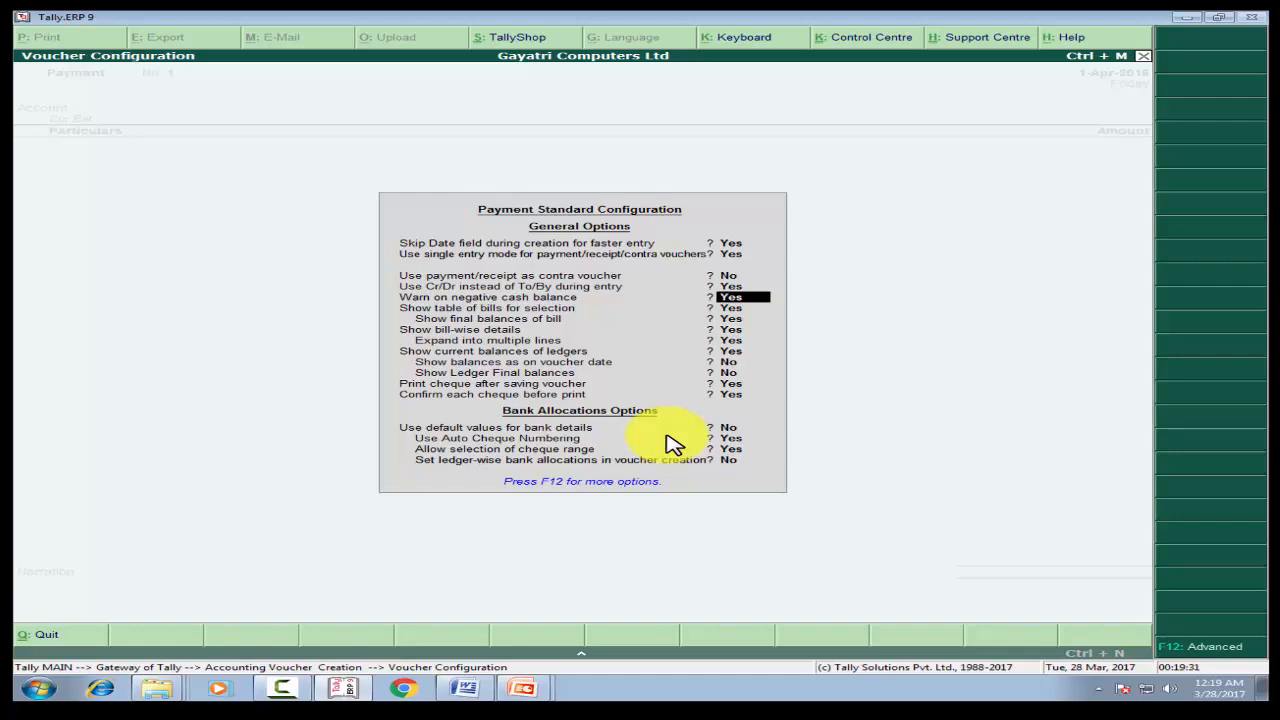
{"action": "key", "text": "Return"}
{"action": "key", "text": "Return"}
{"action": "key", "text": "Return"}
{"action": "key", "text": "Return"}
{"action": "key", "text": "Return"}
{"action": "key", "text": "Return"}
{"action": "key", "text": "Return"}
{"action": "key", "text": "Return"}
{"action": "key", "text": "Return"}
{"action": "key", "text": "Return"}
{"action": "key", "text": "Return"}
{"action": "key", "text": "Return"}
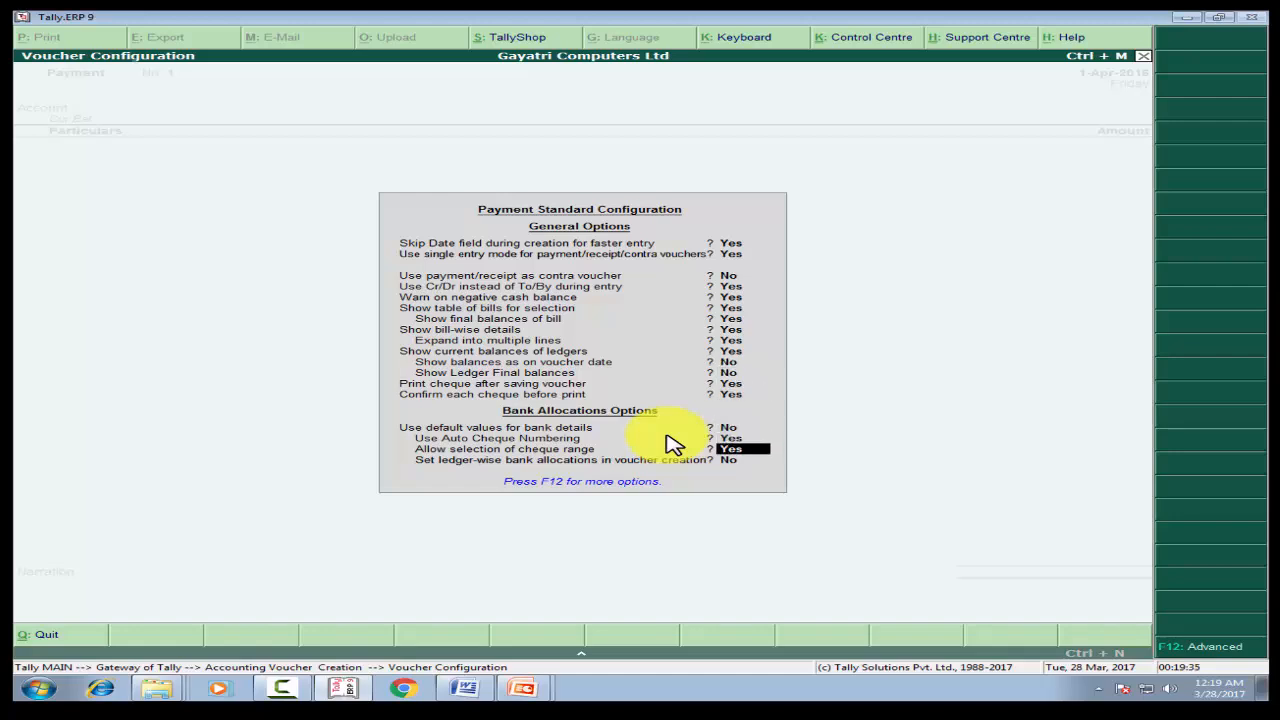
{"action": "key", "text": "Return"}
{"action": "key", "text": "Return"}
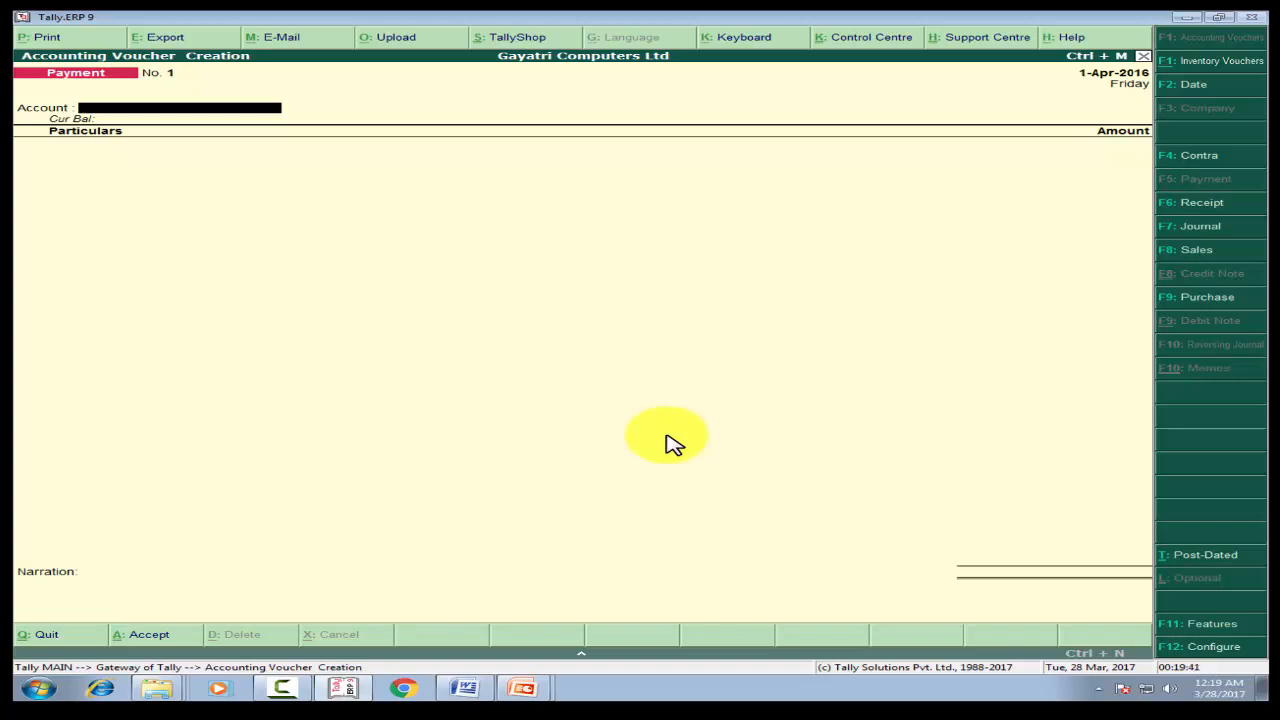
Switch to the Tally ERP9 PowerPoint presentation and show the Payment Voucher transaction list as a slide show
{"action": "key", "text": "alt+Tab"}
{"action": "key", "text": "alt+Tab"}
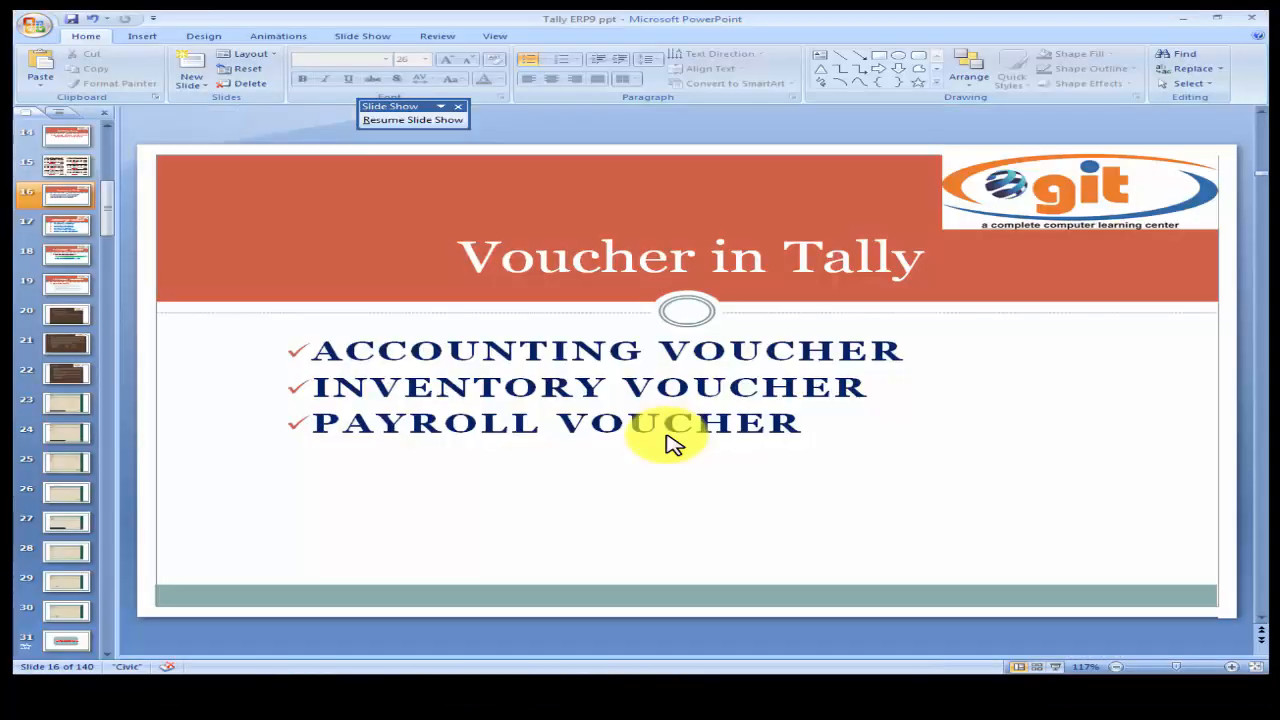
{"action": "scroll", "coordinate": [672, 443], "scroll_direction": "down", "scroll_amount": 1}
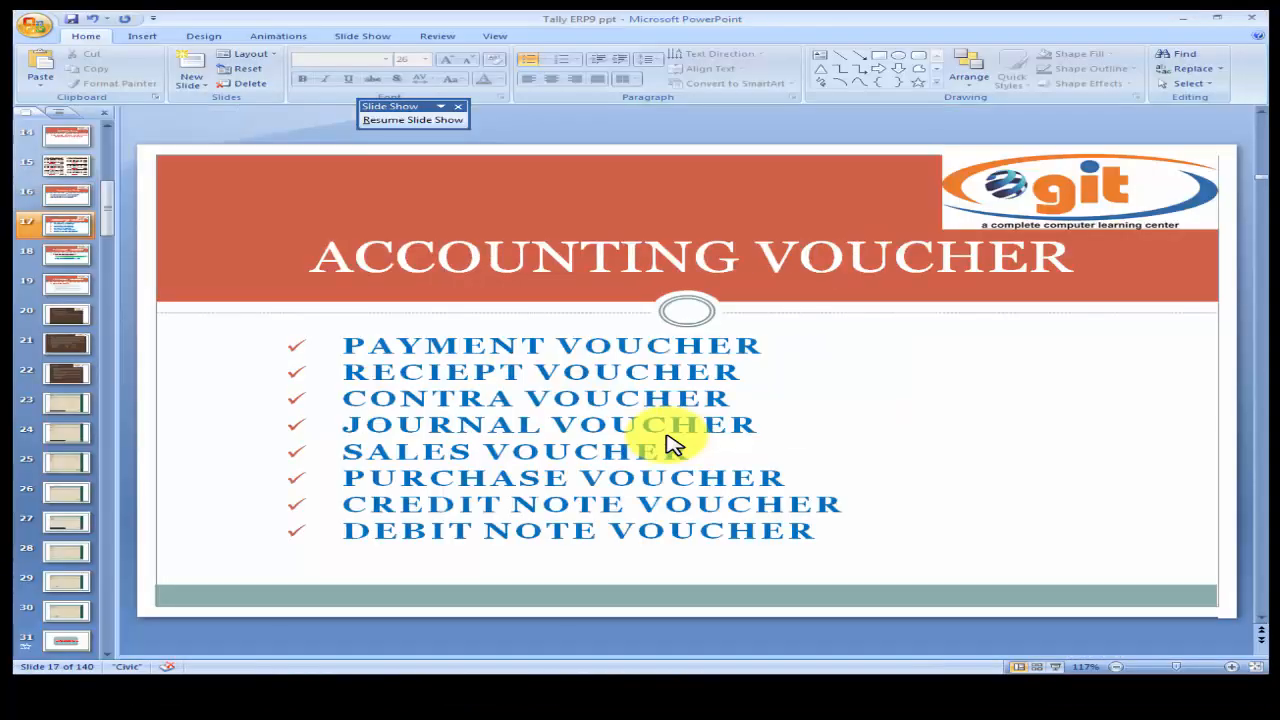
{"action": "scroll", "coordinate": [672, 443], "scroll_direction": "down", "scroll_amount": 1}
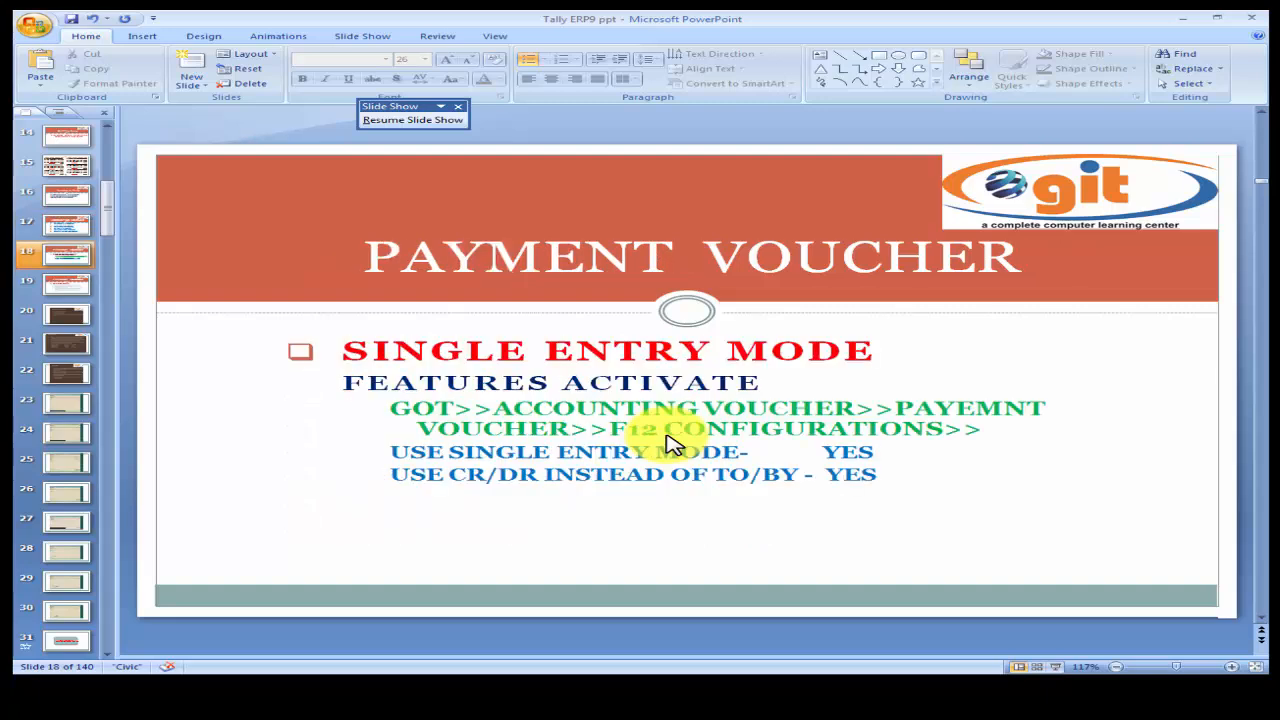
{"action": "scroll", "coordinate": [672, 443], "scroll_direction": "down", "scroll_amount": 1}
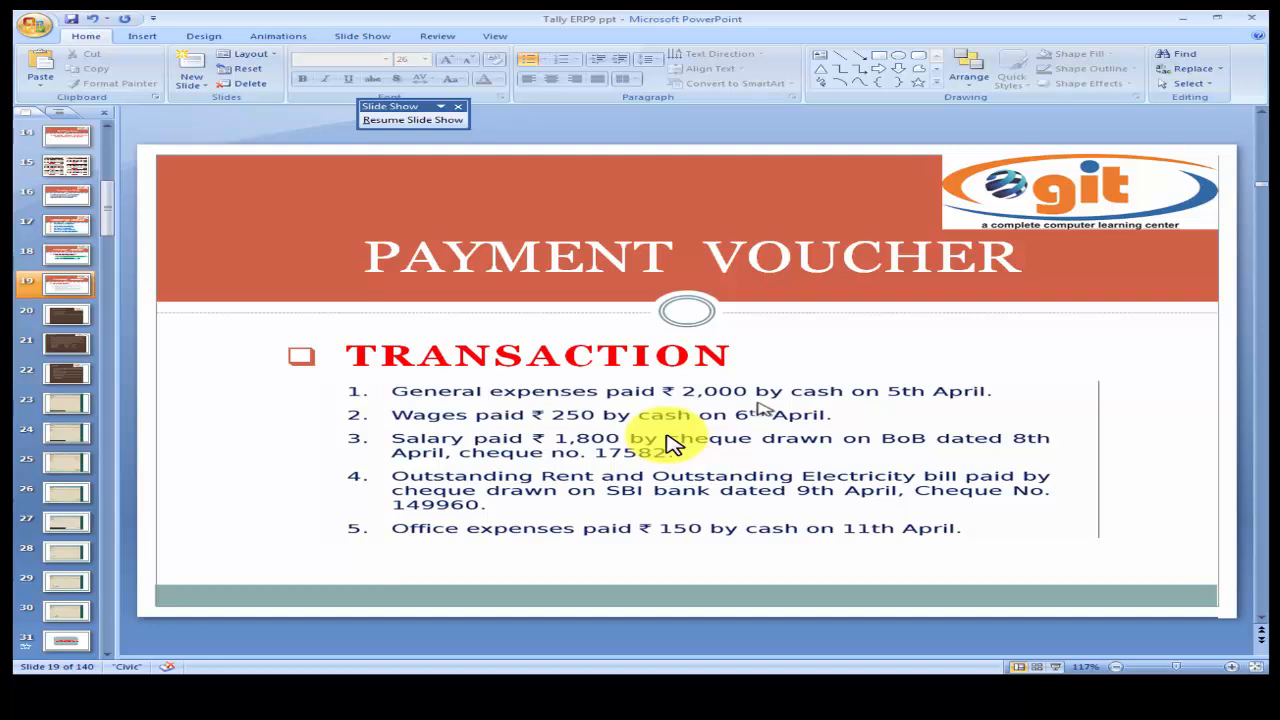
{"action": "key", "text": "shift+F5"}
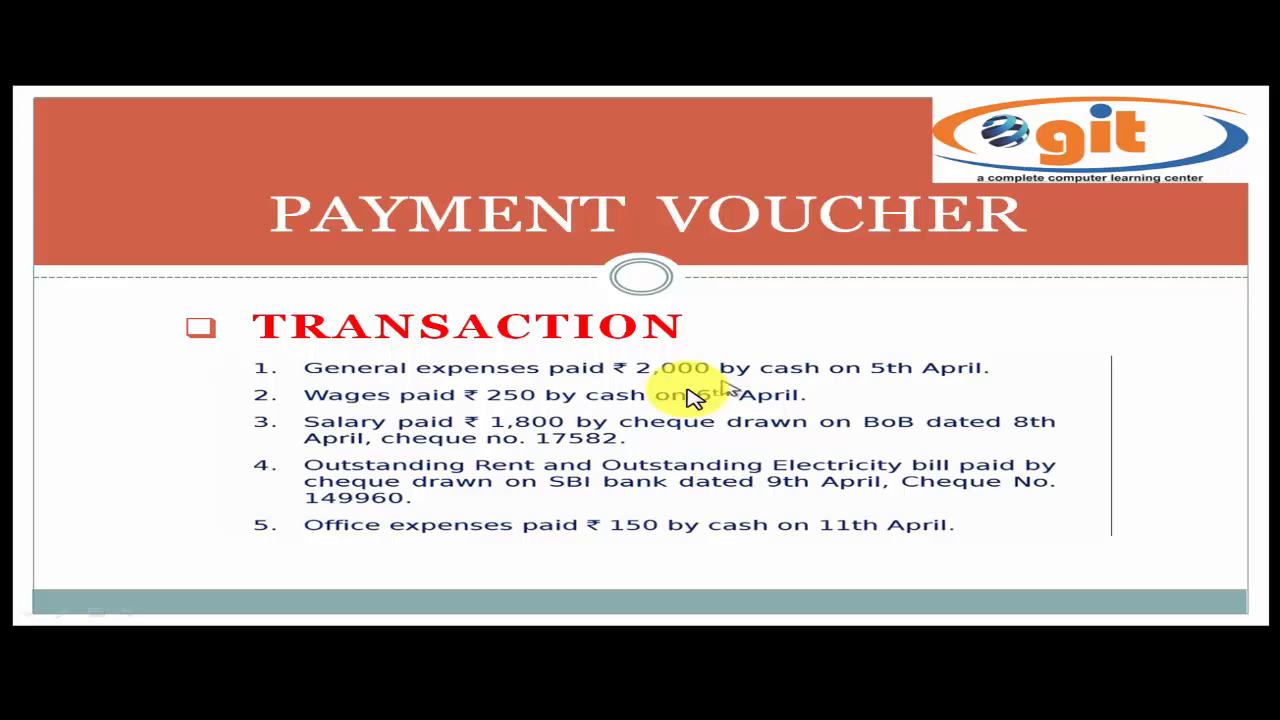
Return to Tally.ERP 9, set the payment voucher's date to 01/04 and choose Cash as its account
{"action": "key", "text": "alt+Tab"}
{"action": "key", "text": "alt+Tab"}
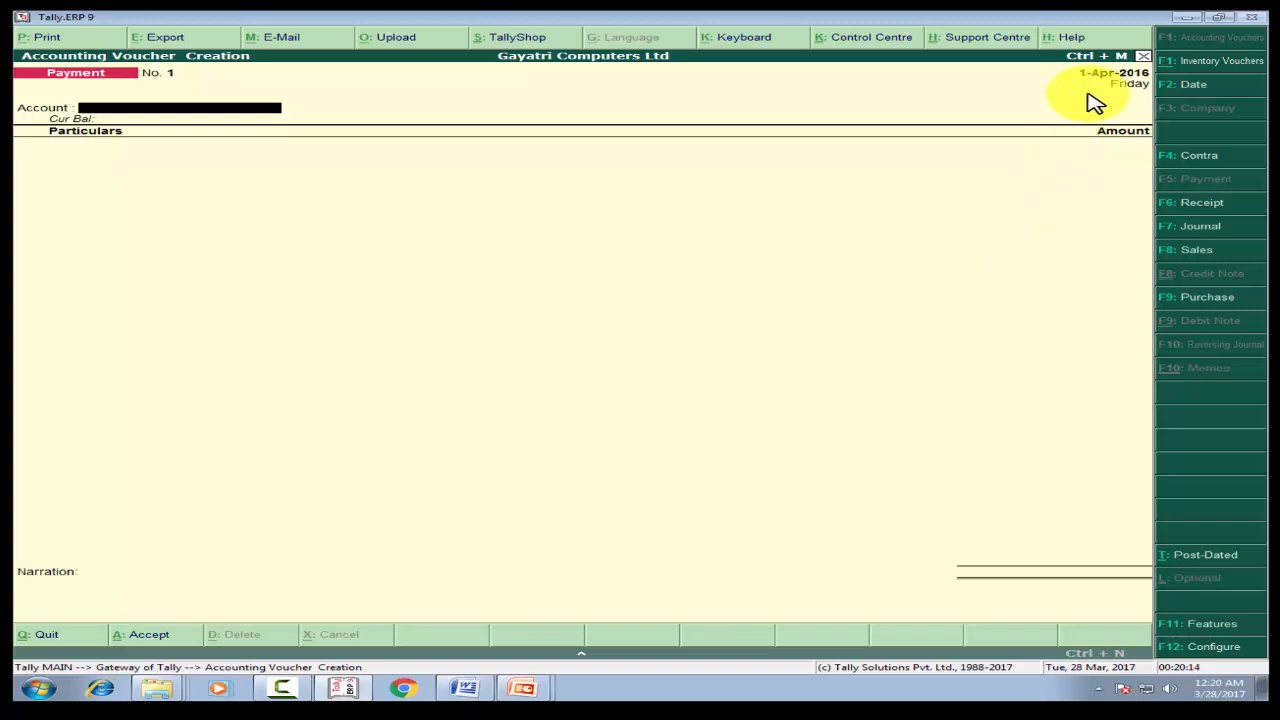
{"action": "key", "text": "F2"}
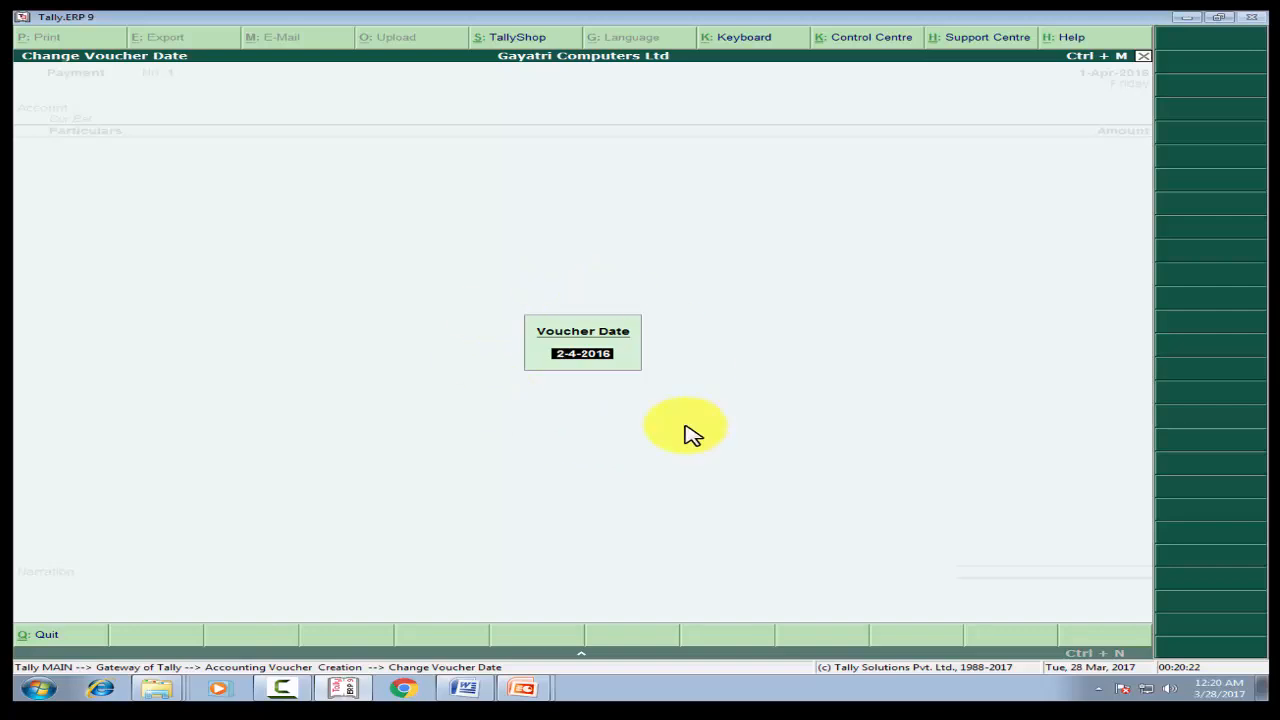
{"action": "type", "text": "01/04"}
{"action": "key", "text": "Return"}
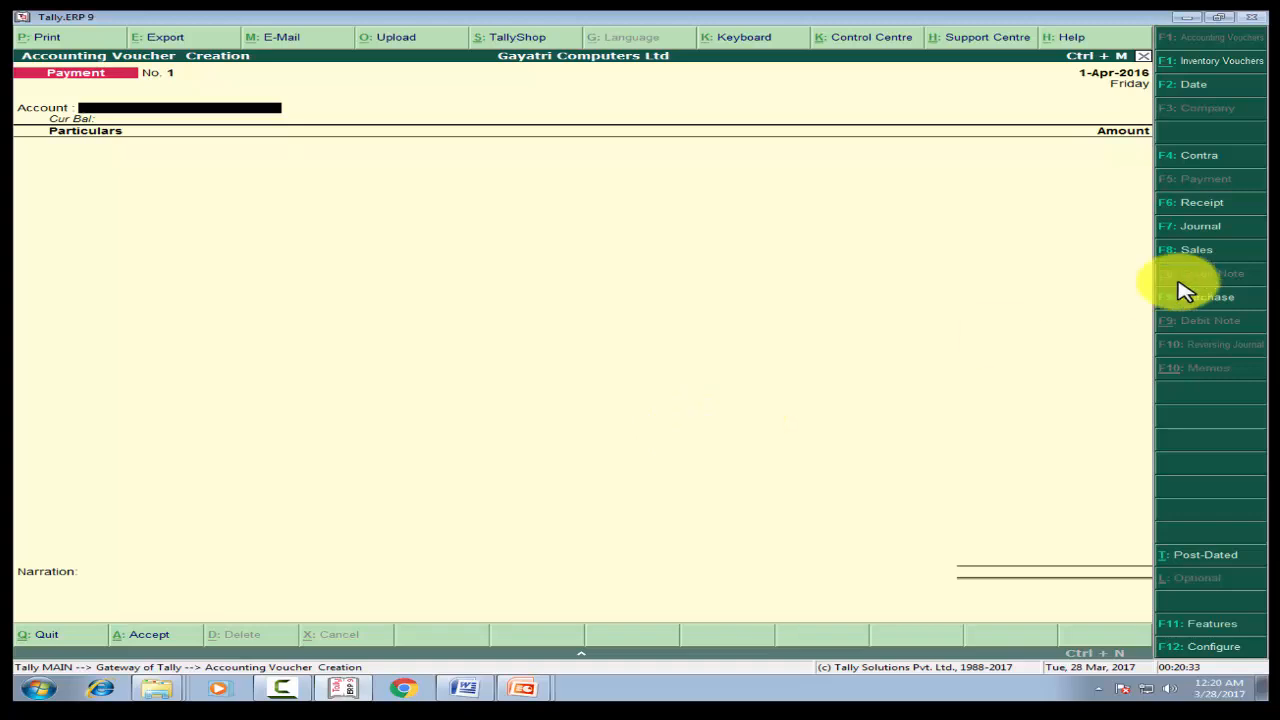
{"action": "left_click", "coordinate": [1124, 73]}
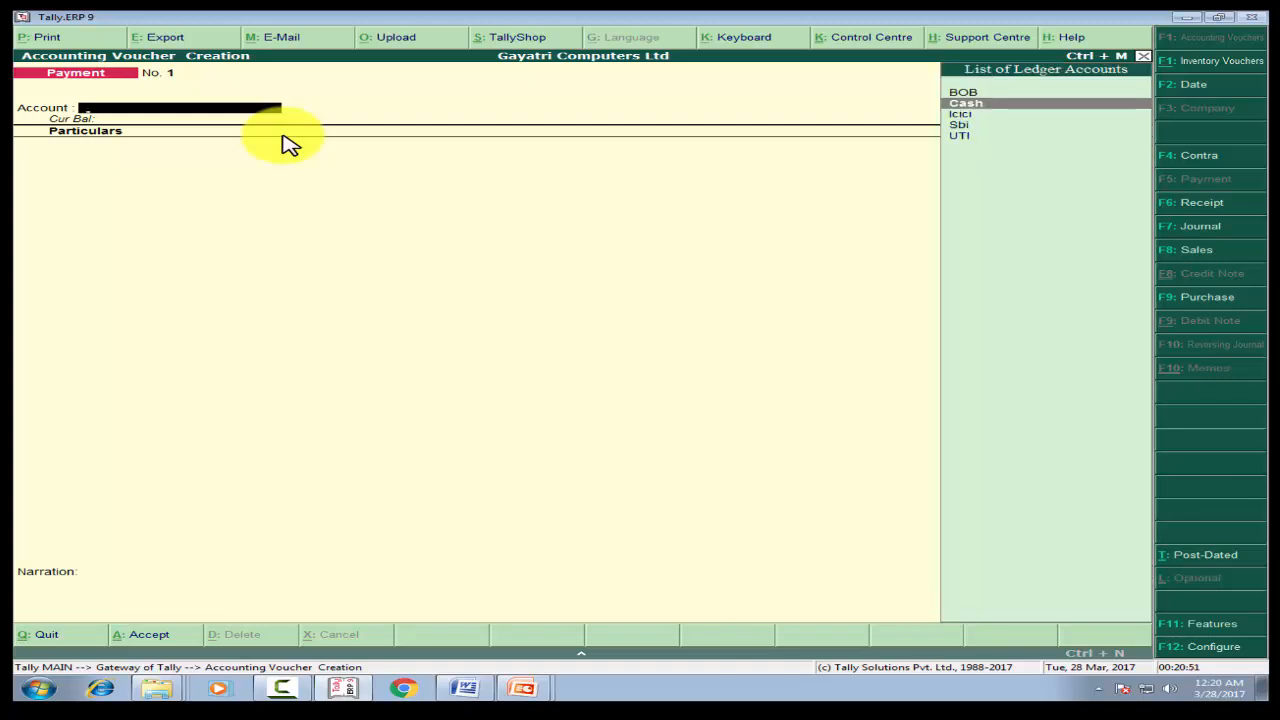
{"action": "key", "text": "Down"}
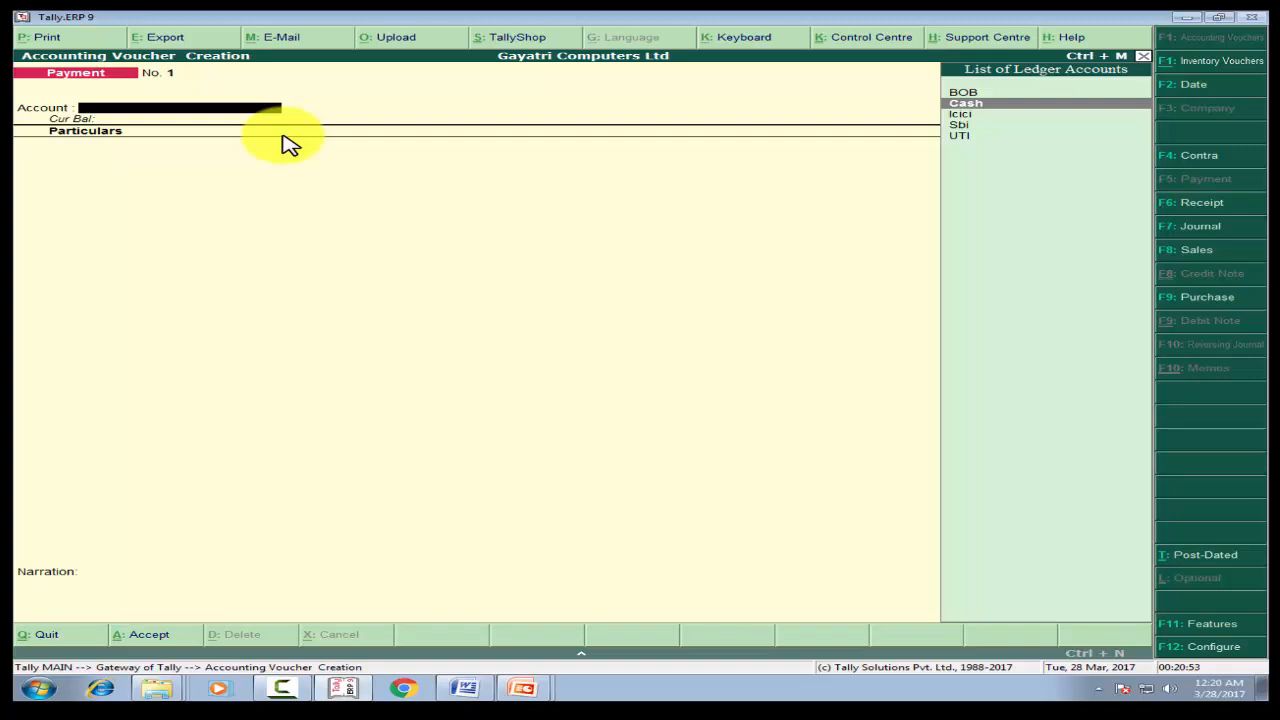
{"action": "key", "text": "Return"}
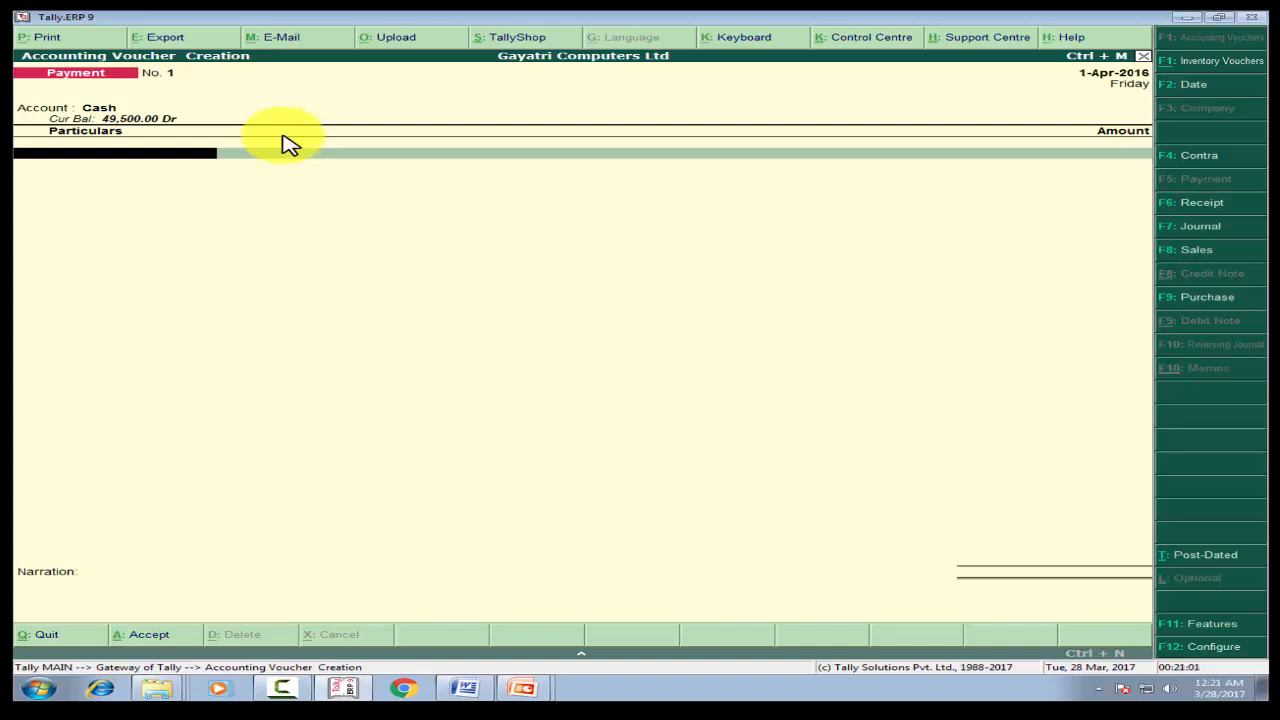
Look through the ledger accounts available for the first particulars line for a general expenses ledger
{"action": "key", "text": "space"}
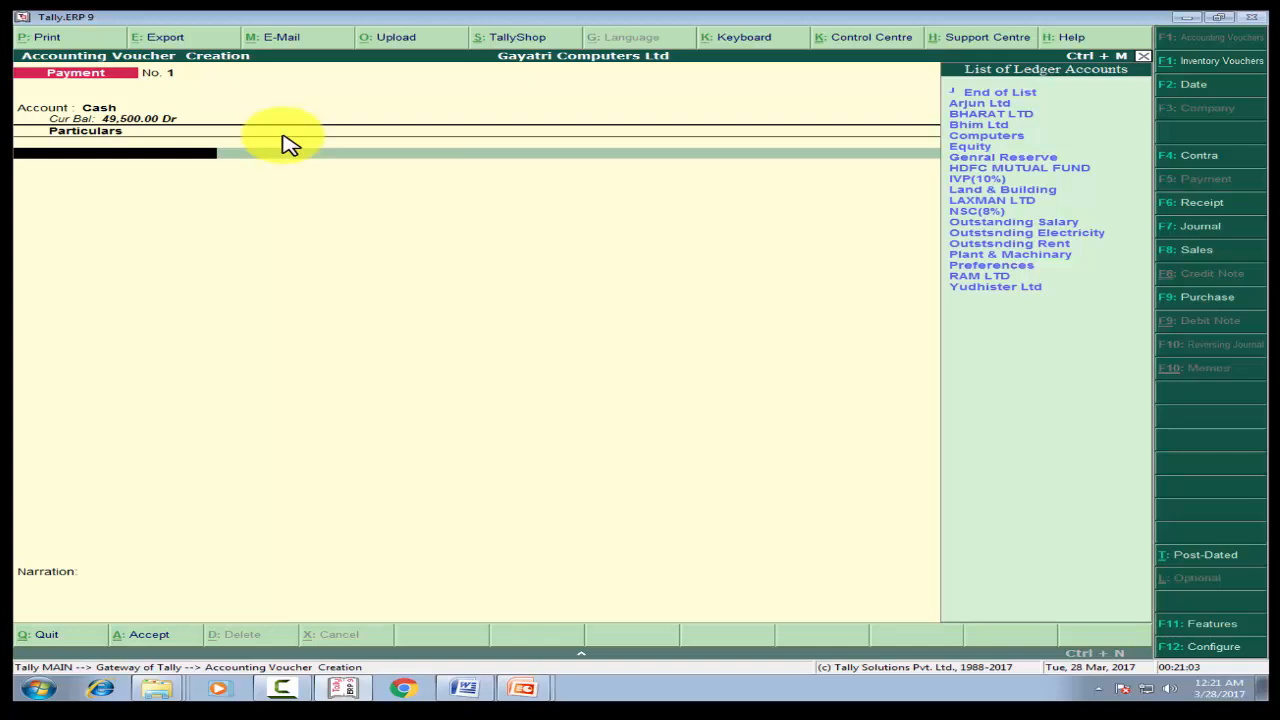
{"action": "key", "text": "Down"}
{"action": "key", "text": "Down"}
{"action": "key", "text": "Down"}
{"action": "key", "text": "Down"}
{"action": "key", "text": "Down"}
{"action": "key", "text": "Down"}
{"action": "key", "text": "Down"}
{"action": "key", "text": "Down"}
{"action": "key", "text": "Down"}
{"action": "key", "text": "Down"}
{"action": "key", "text": "Down"}
{"action": "key", "text": "Down"}
{"action": "key", "text": "Down"}
{"action": "key", "text": "Down"}
{"action": "key", "text": "Down"}
{"action": "key", "text": "Down"}
{"action": "key", "text": "Down"}
{"action": "key", "text": "Down"}
{"action": "key", "text": "Down"}
{"action": "key", "text": "Up"}
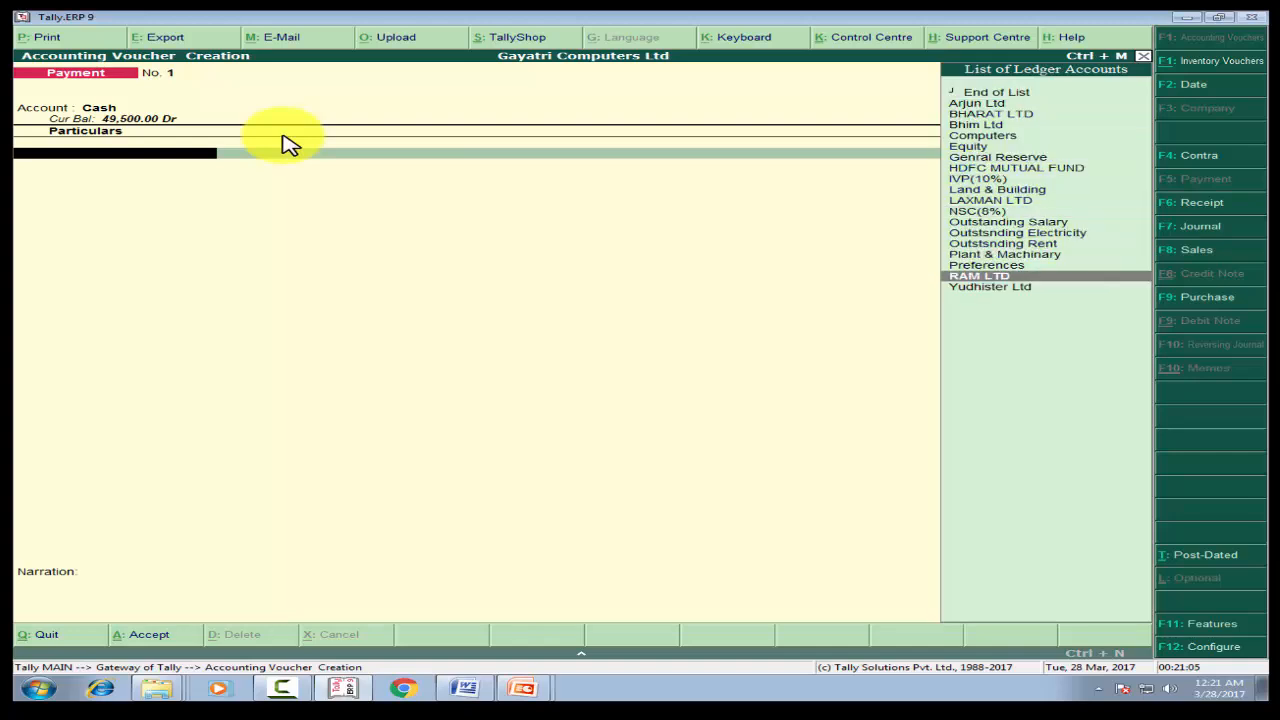
{"action": "key", "text": "Up"}
{"action": "key", "text": "Up"}
{"action": "key", "text": "Up"}
{"action": "key", "text": "Up"}
{"action": "key", "text": "Up"}
{"action": "key", "text": "Up"}
{"action": "key", "text": "Up"}
{"action": "key", "text": "Up"}
{"action": "key", "text": "Up"}
{"action": "key", "text": "Up"}
{"action": "key", "text": "Up"}
{"action": "key", "text": "Up"}
{"action": "key", "text": "Up"}
{"action": "key", "text": "Up"}
{"action": "key", "text": "Up"}
{"action": "key", "text": "Up"}
{"action": "key", "text": "Down"}
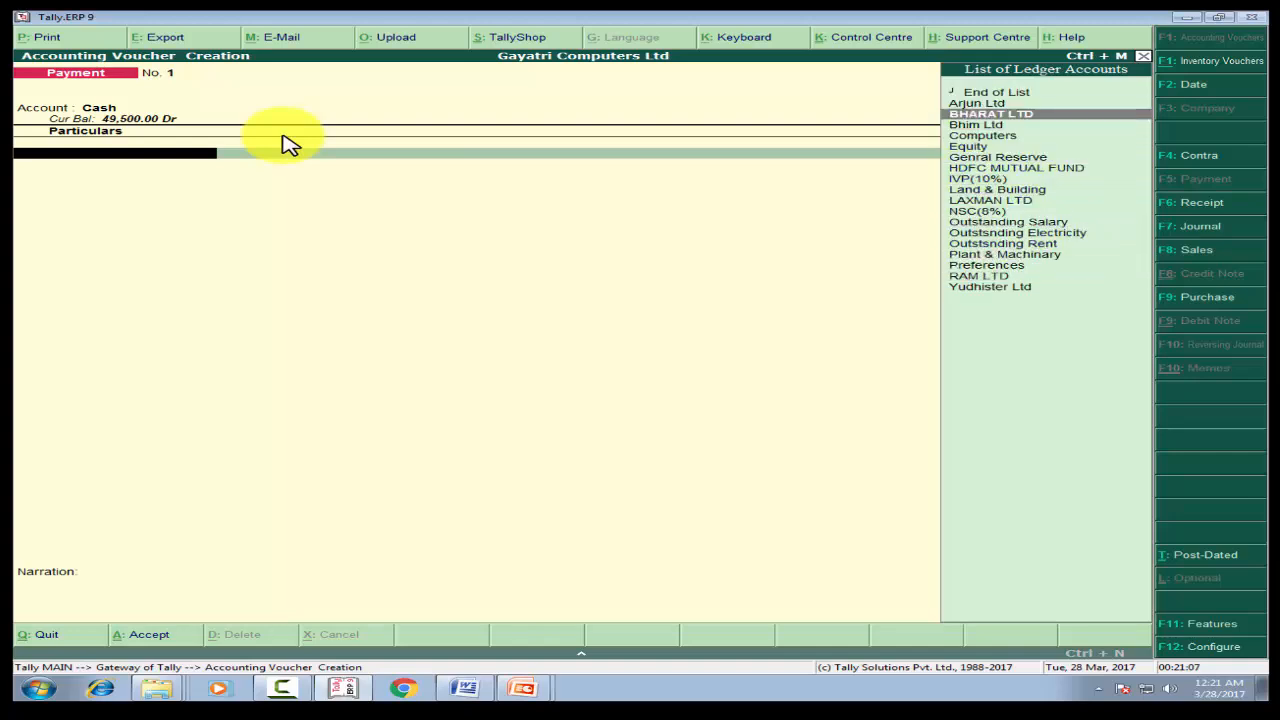
{"action": "key", "text": "Up"}
{"action": "key", "text": "Down"}
{"action": "key", "text": "Down"}
{"action": "key", "text": "Down"}
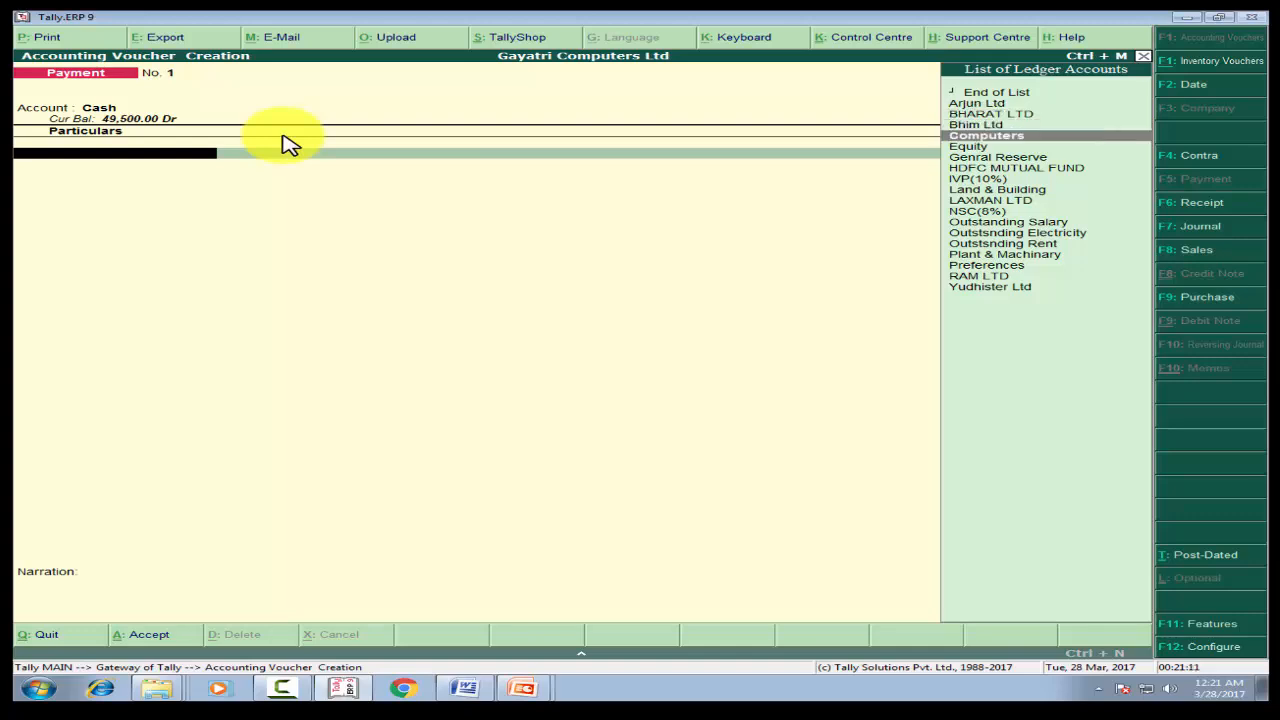
Create a ledger named GENRAL EXPENCES under Indirect Expenses for the particulars line and enter 2000 as its amount
{"action": "key", "text": "alt+c"}
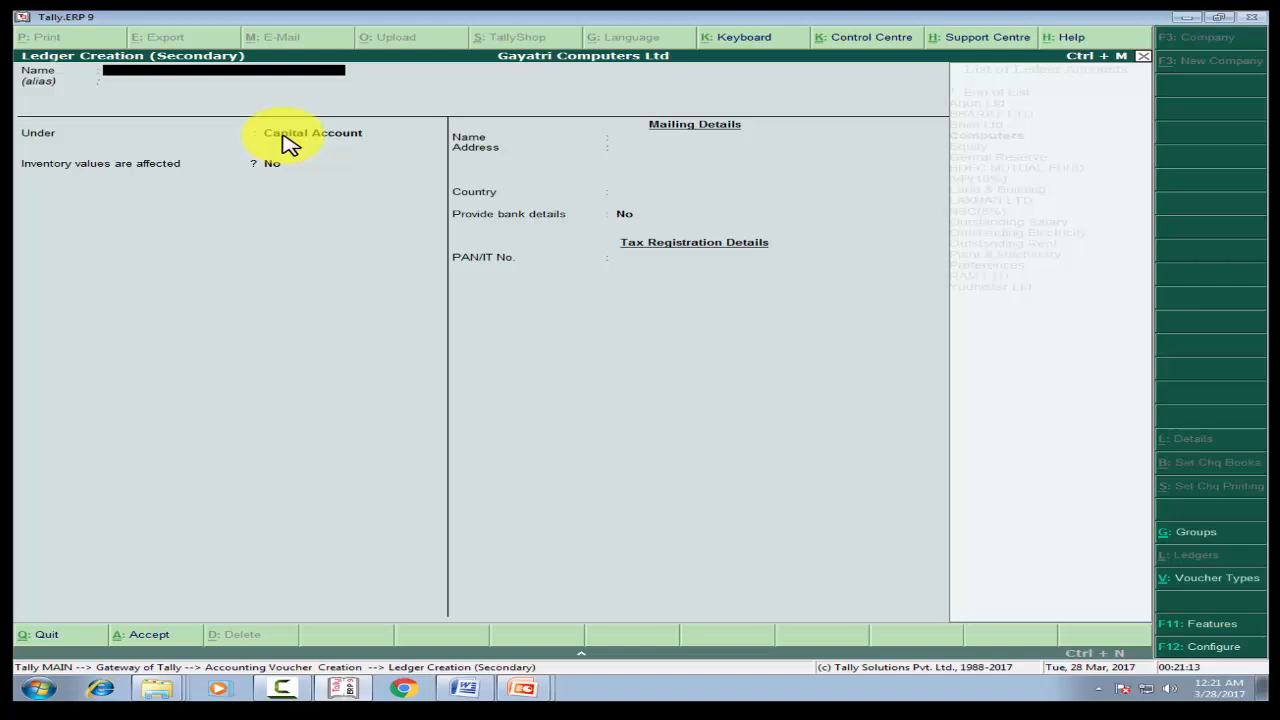
{"action": "type", "text": "GENRAL EXPENCES"}
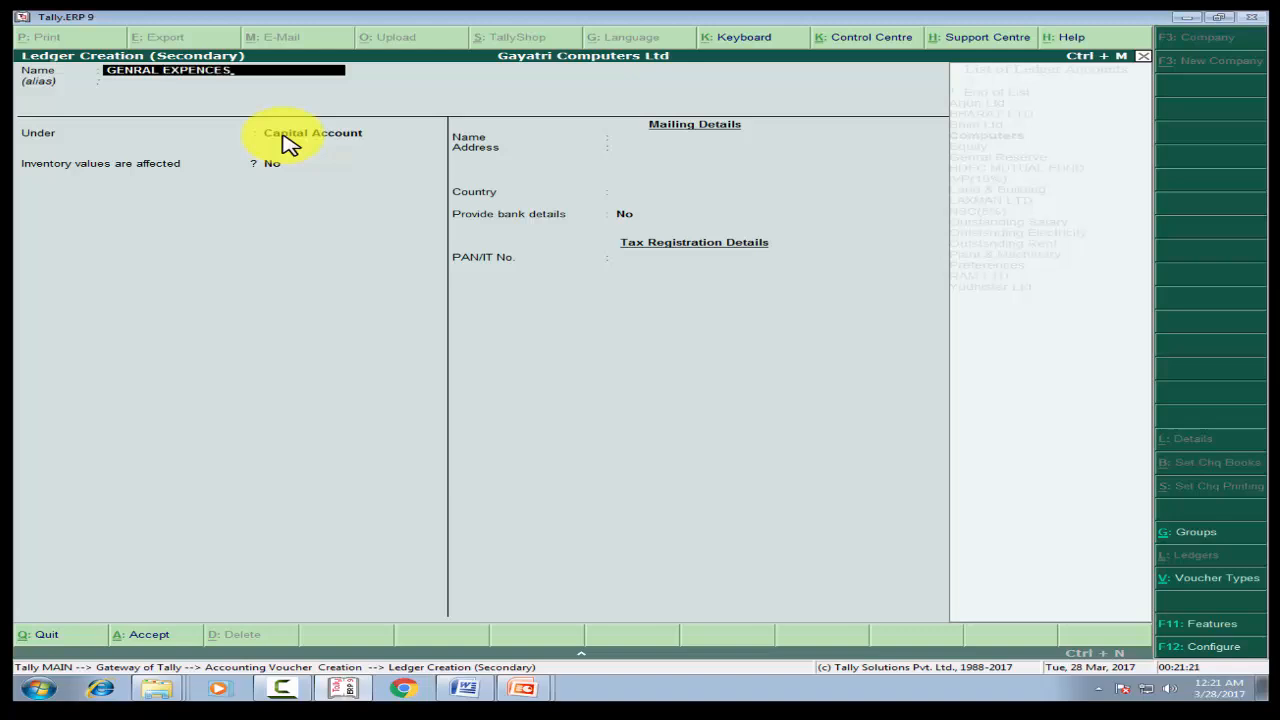
{"action": "key", "text": "Return"}
{"action": "key", "text": "Return"}
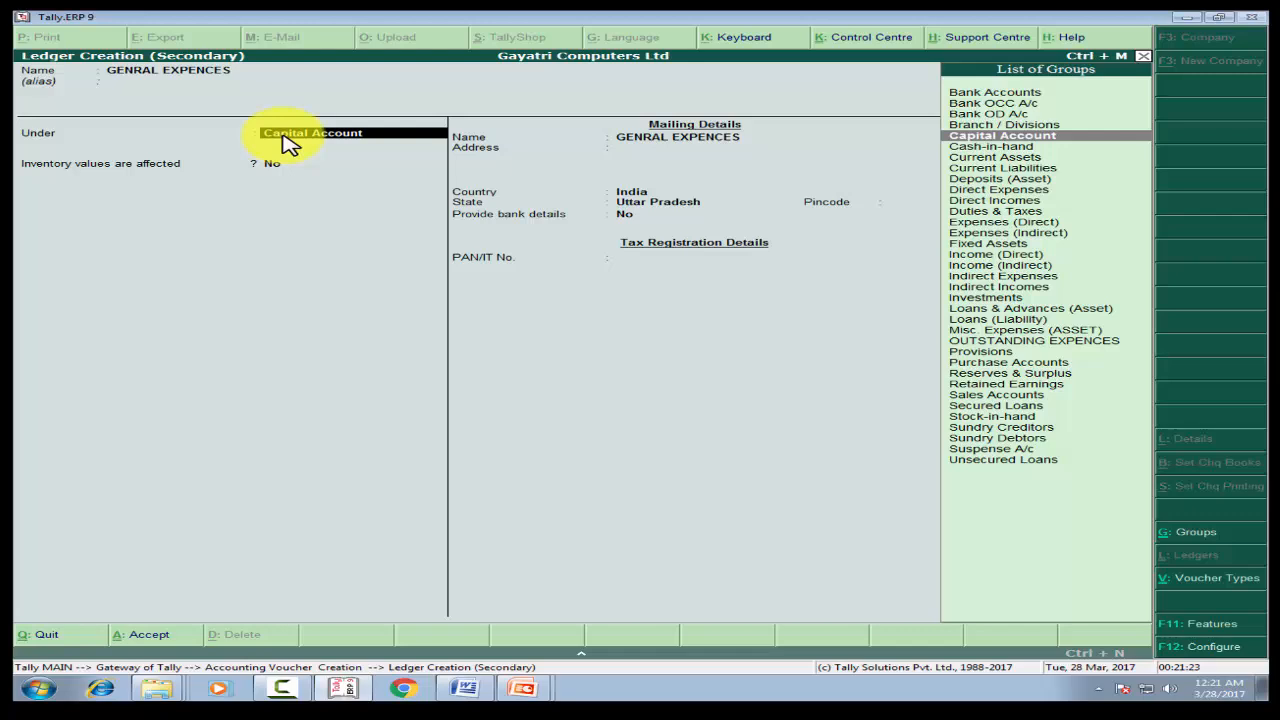
{"action": "type", "text": "i"}
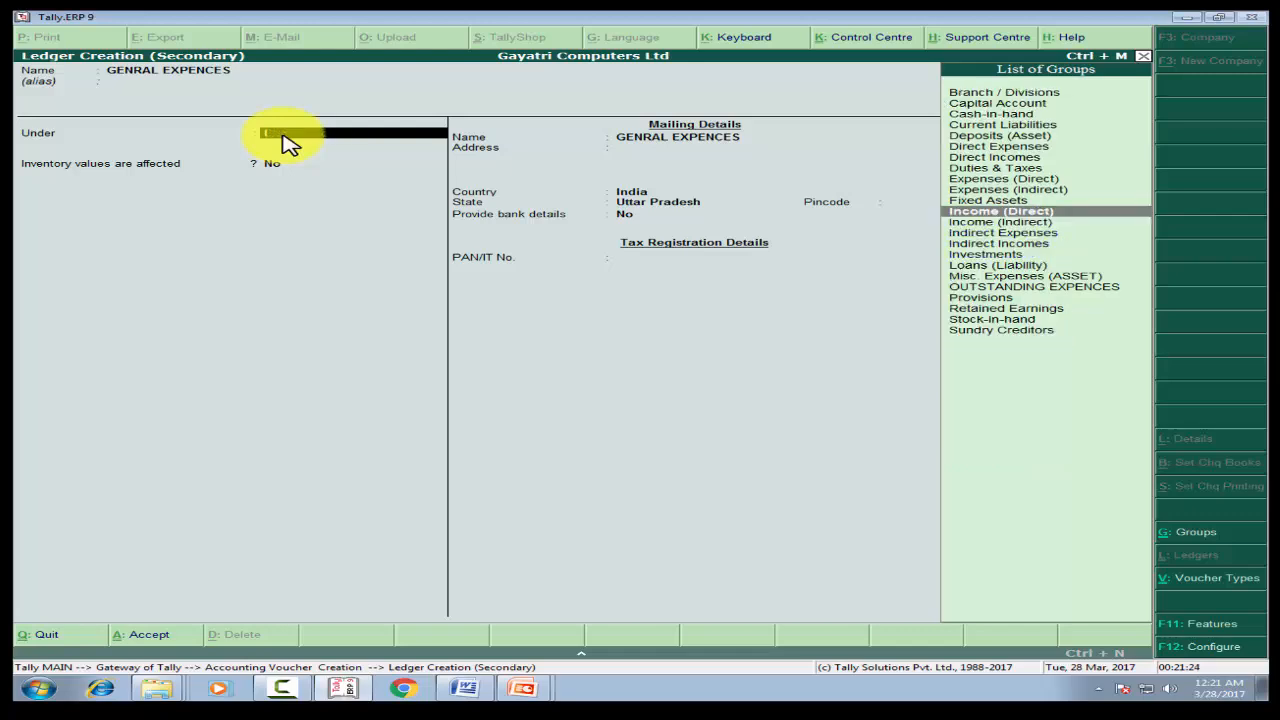
{"action": "key", "text": "Down"}
{"action": "key", "text": "Down"}
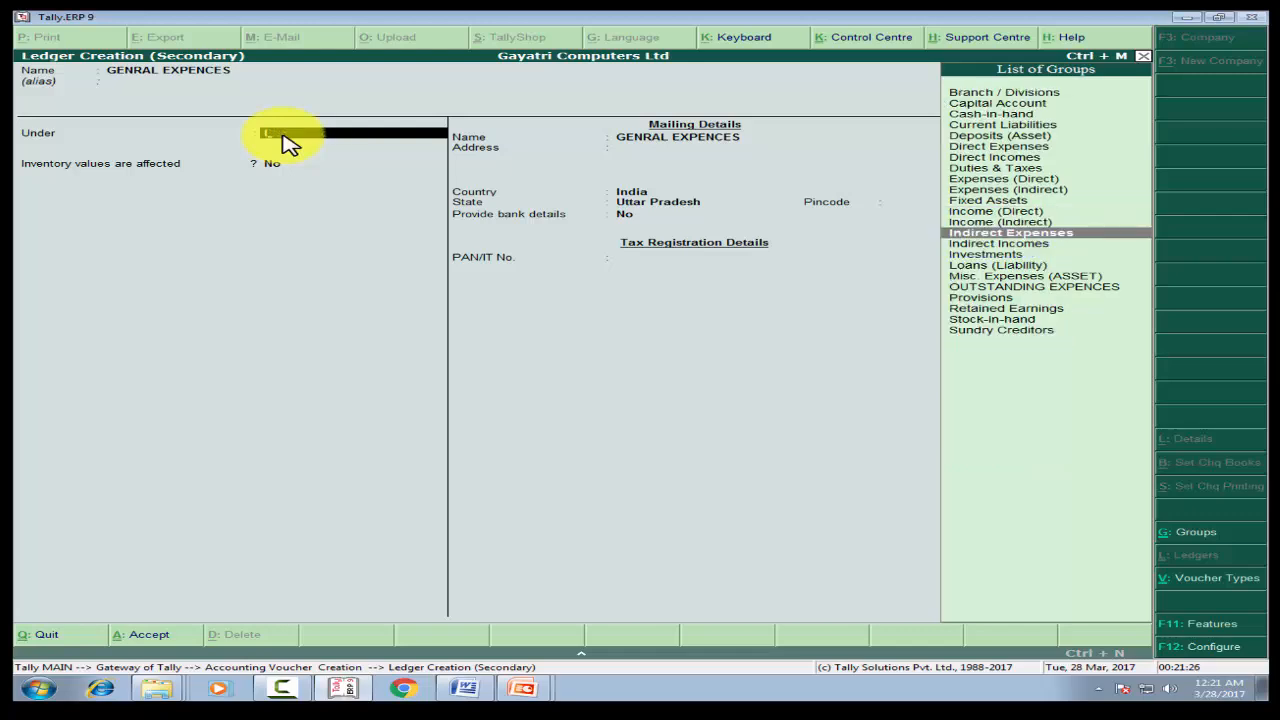
{"action": "key", "text": "Return"}
{"action": "key", "text": "Return"}
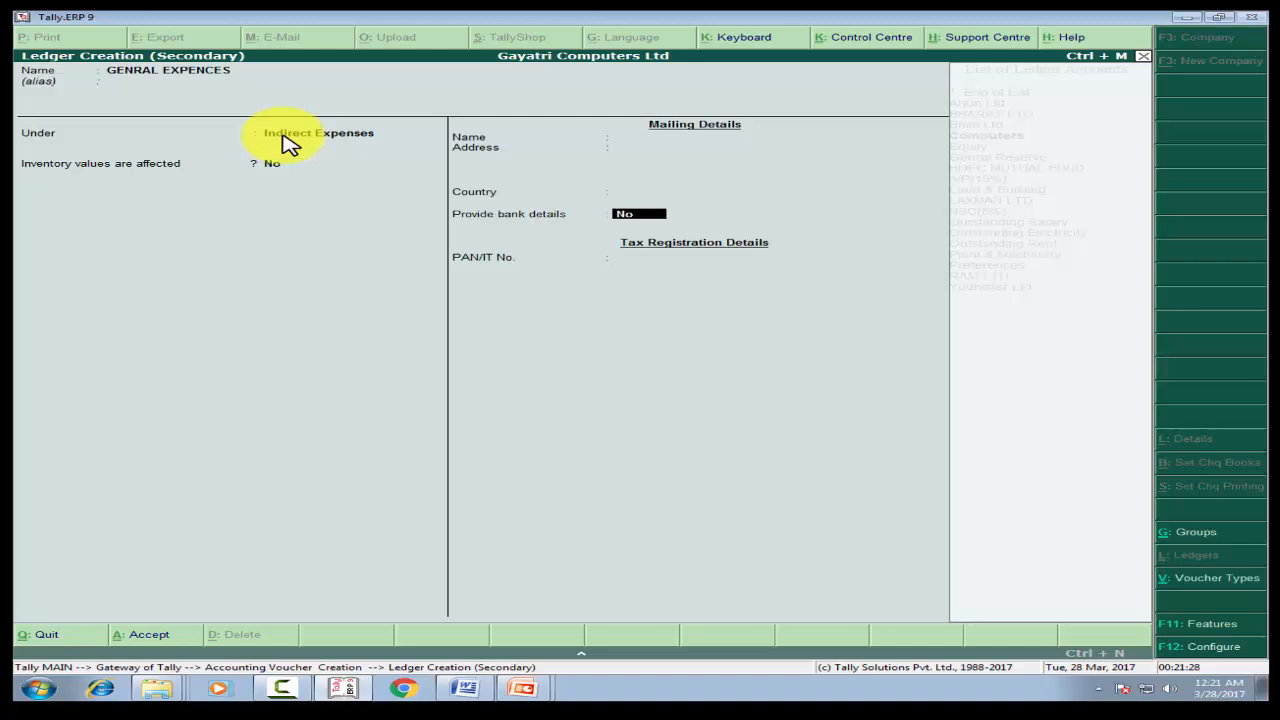
{"action": "key", "text": "Return"}
{"action": "key", "text": "Return"}
{"action": "key", "text": "Return"}
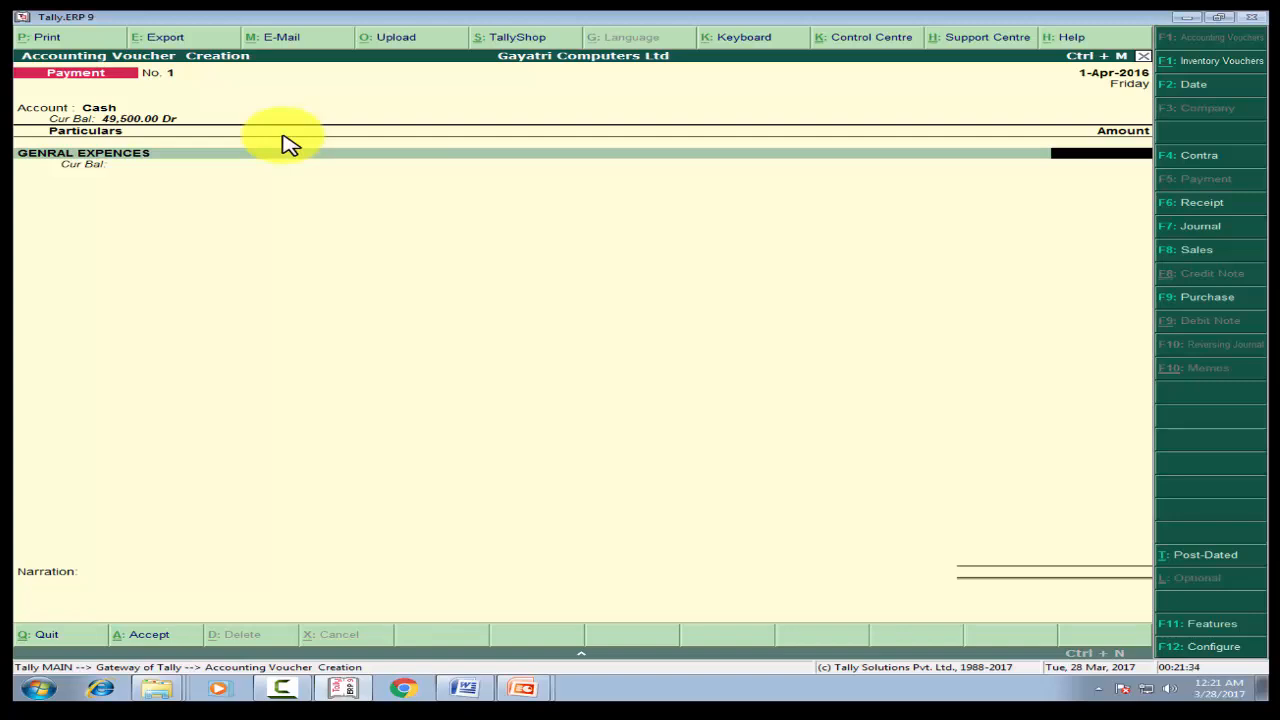
{"action": "type", "text": "2000"}
{"action": "key", "text": "Return"}
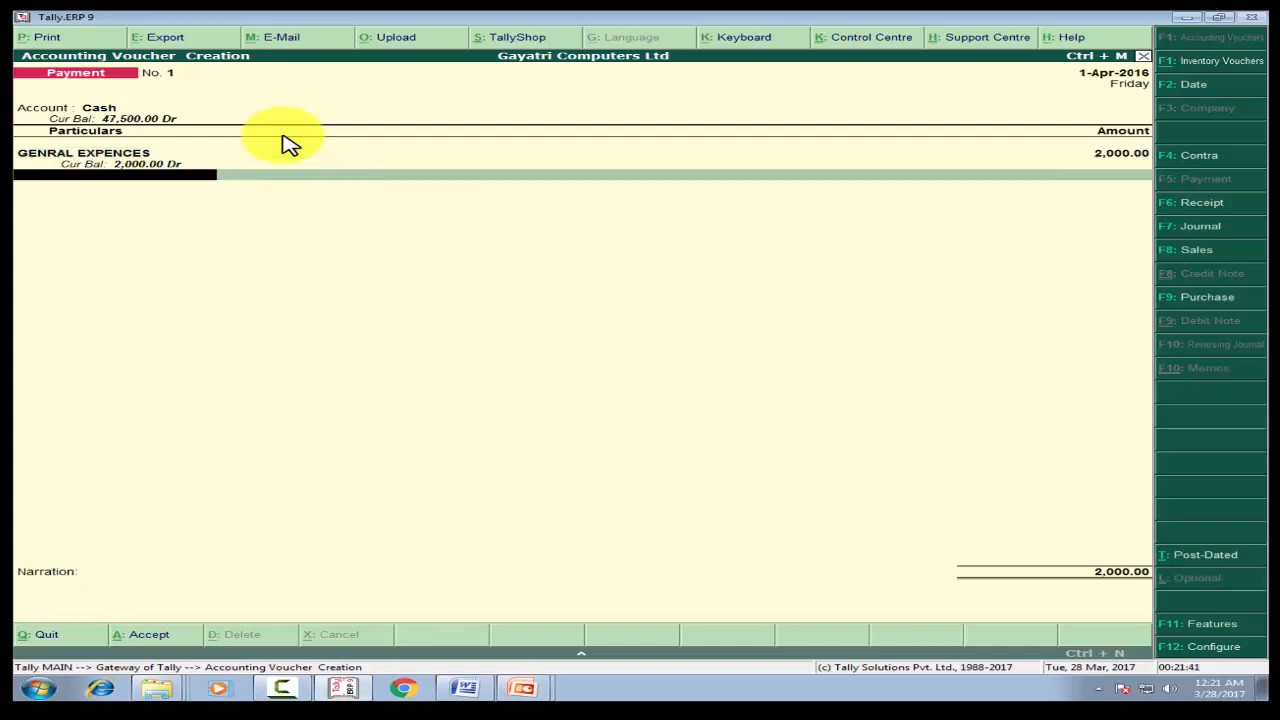
Clear the GENRAL EXPENCES amount, go back to review the Cash account, and return to the amount with 2,000 restored
{"action": "key", "text": "BackSpace"}
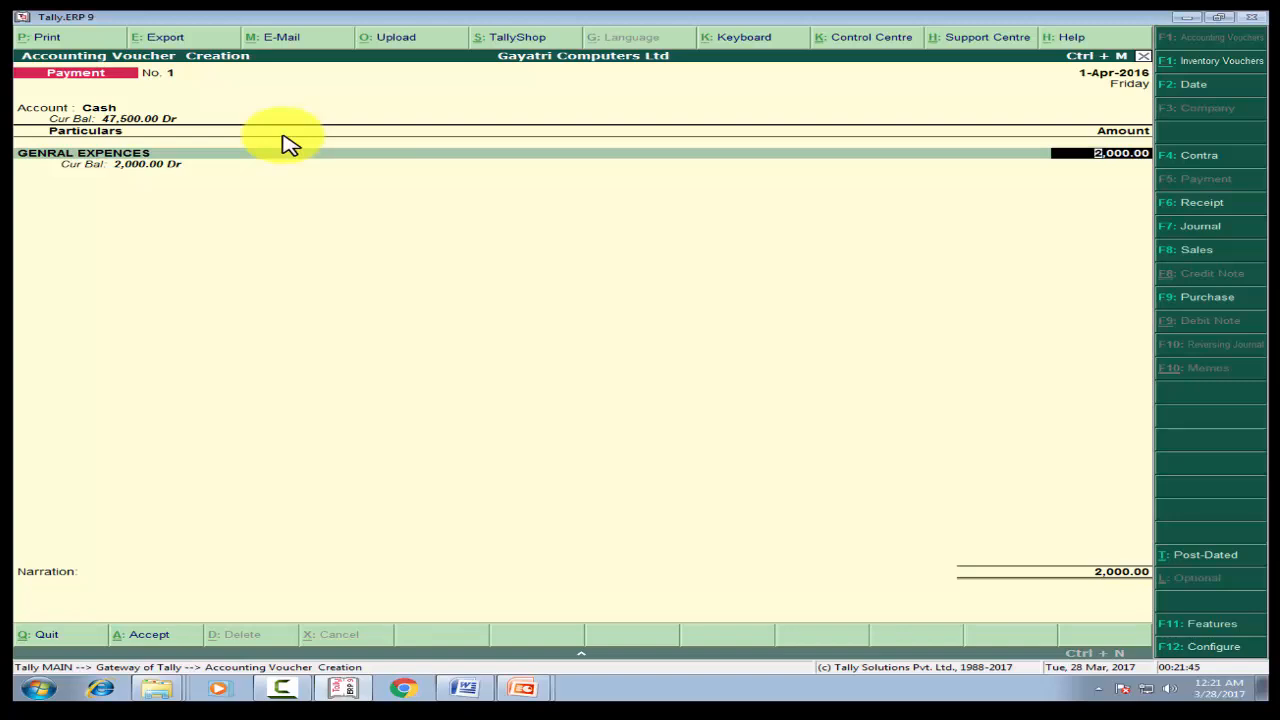
{"action": "key", "text": "Delete"}
{"action": "key", "text": "Delete"}
{"action": "key", "text": "Delete"}
{"action": "key", "text": "Delete"}
{"action": "key", "text": "Delete"}
{"action": "key", "text": "Delete"}
{"action": "key", "text": "Delete"}
{"action": "key", "text": "Delete"}
{"action": "key", "text": "BackSpace"}
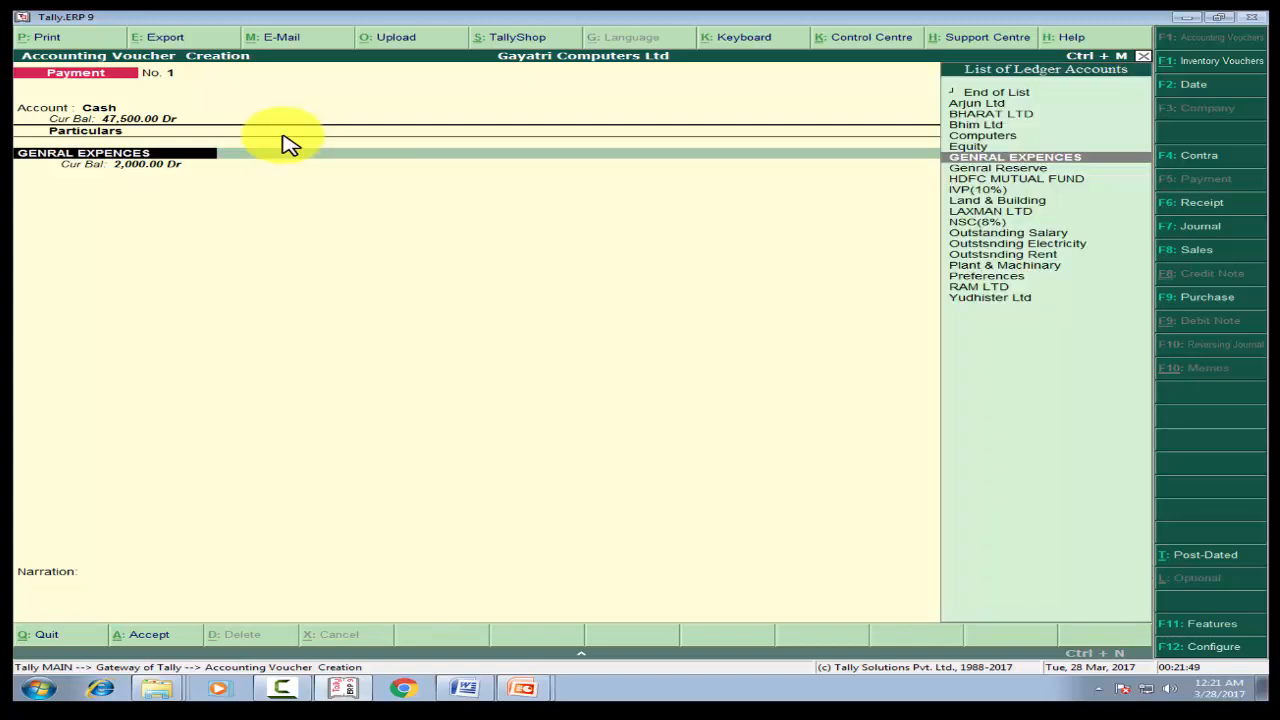
{"action": "key", "text": "BackSpace"}
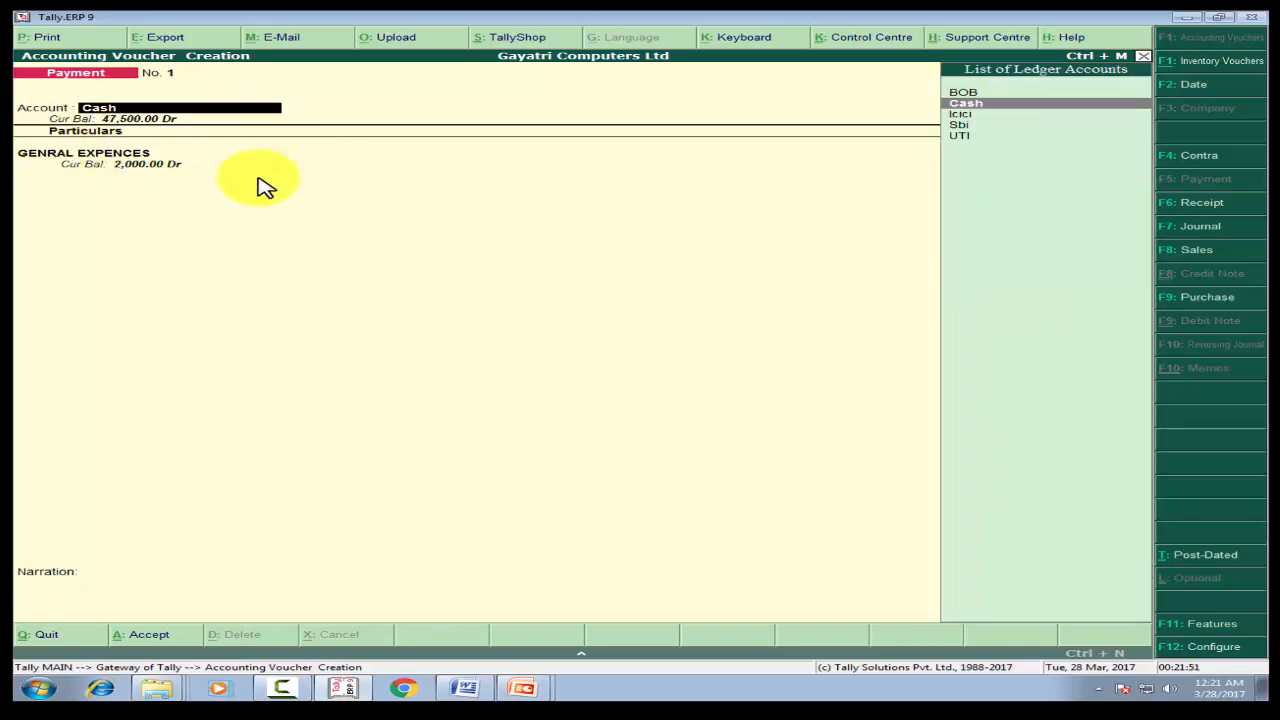
{"action": "key", "text": "Return"}
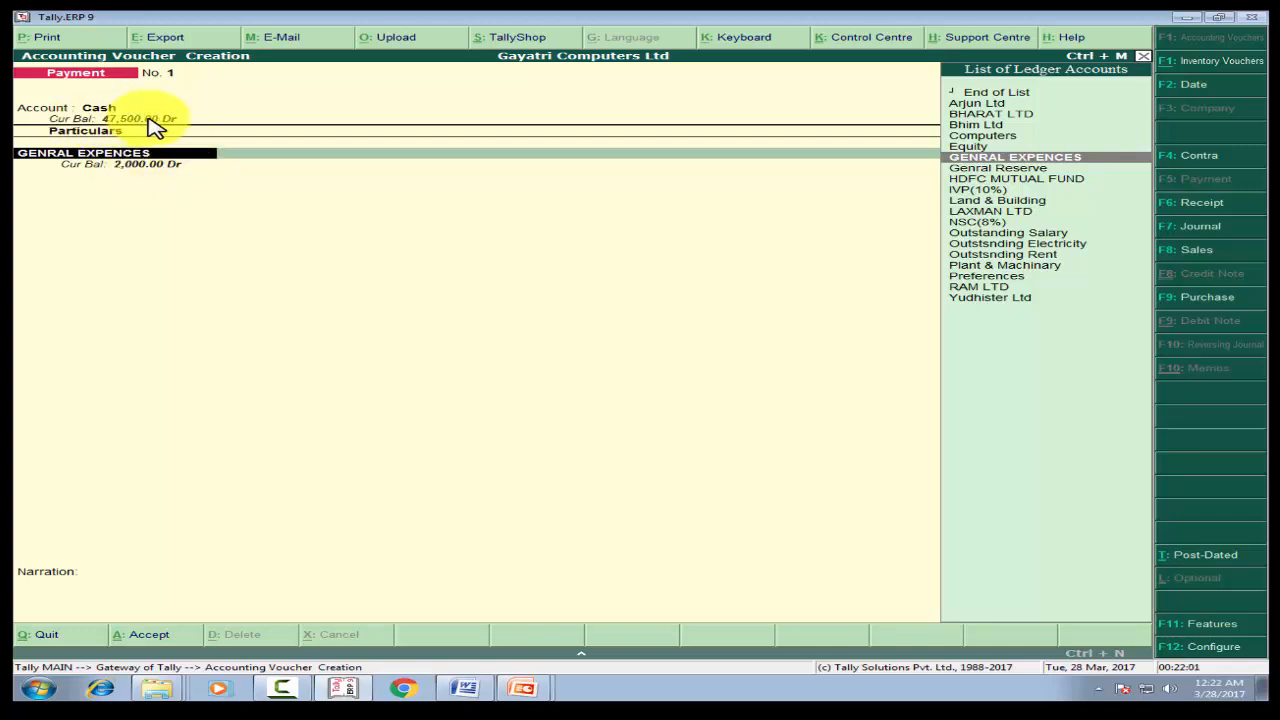
{"action": "key", "text": "Return"}
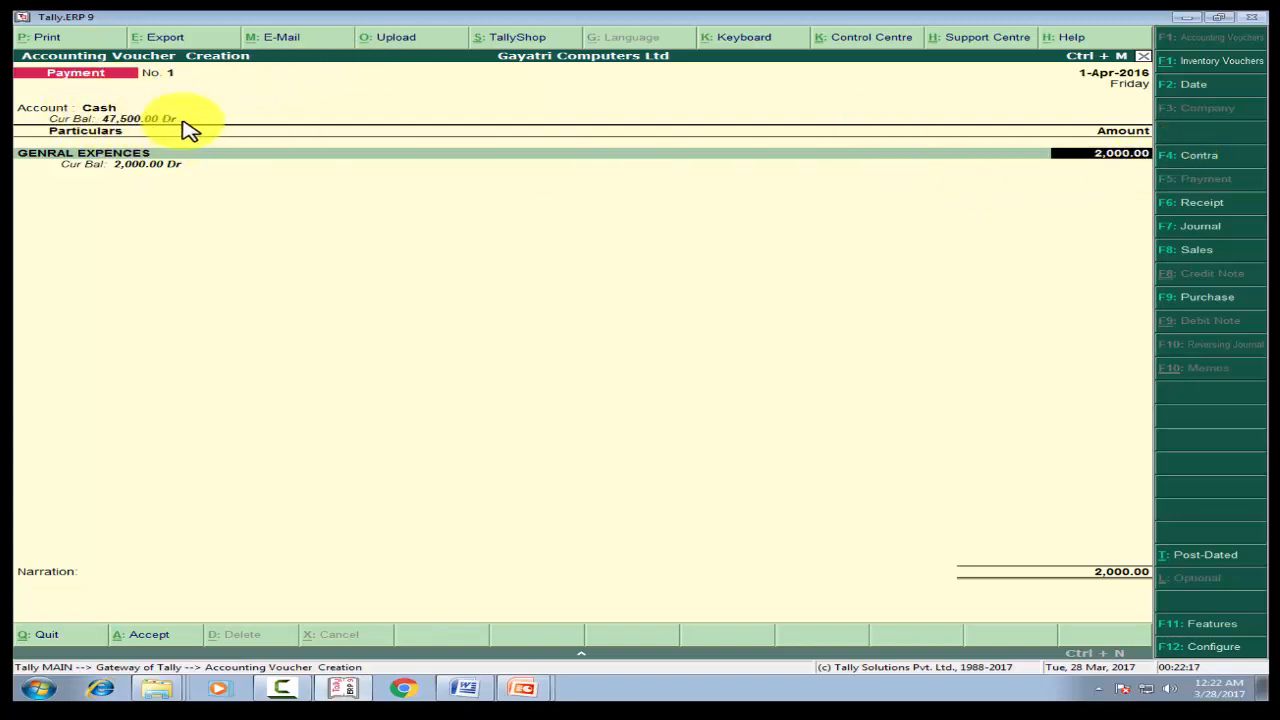
Add the narration BEING RS 2000 PAID BY CASH to the general expenses payment and save the voucher
{"action": "key", "text": "Return"}
{"action": "key", "text": "Return"}
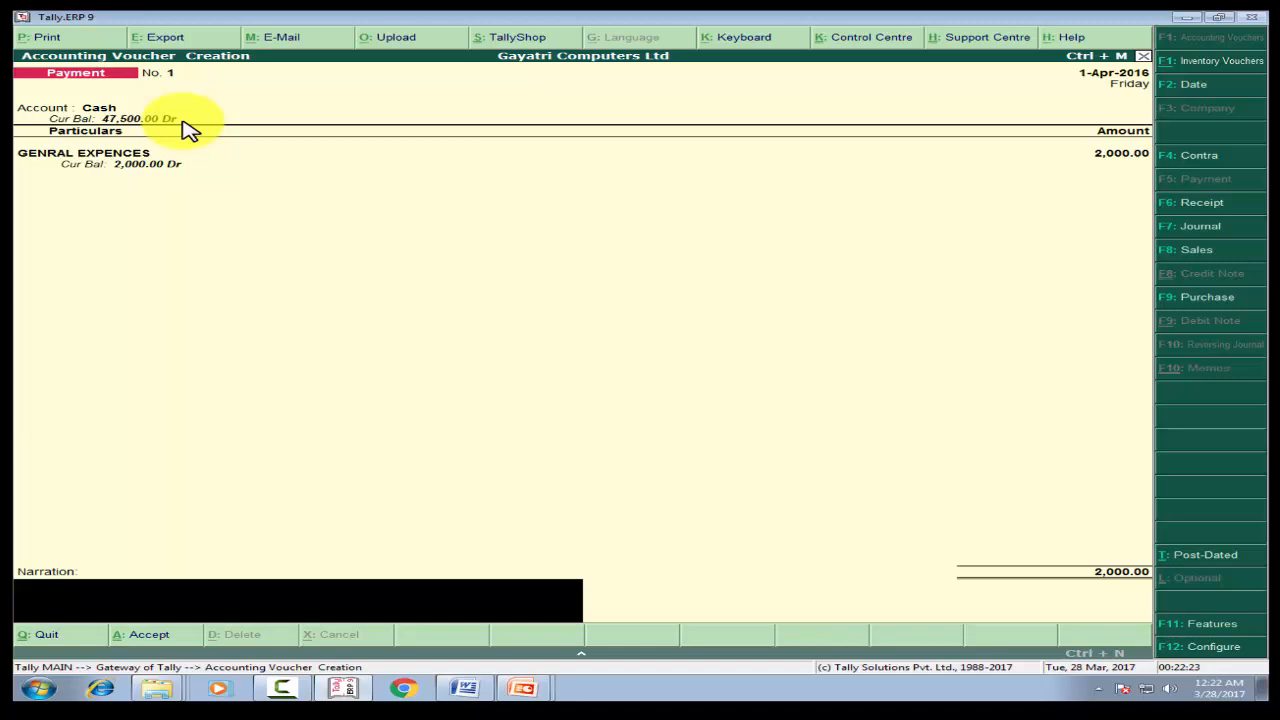
{"action": "type", "text": "BEING RS 2000 PAID B"}
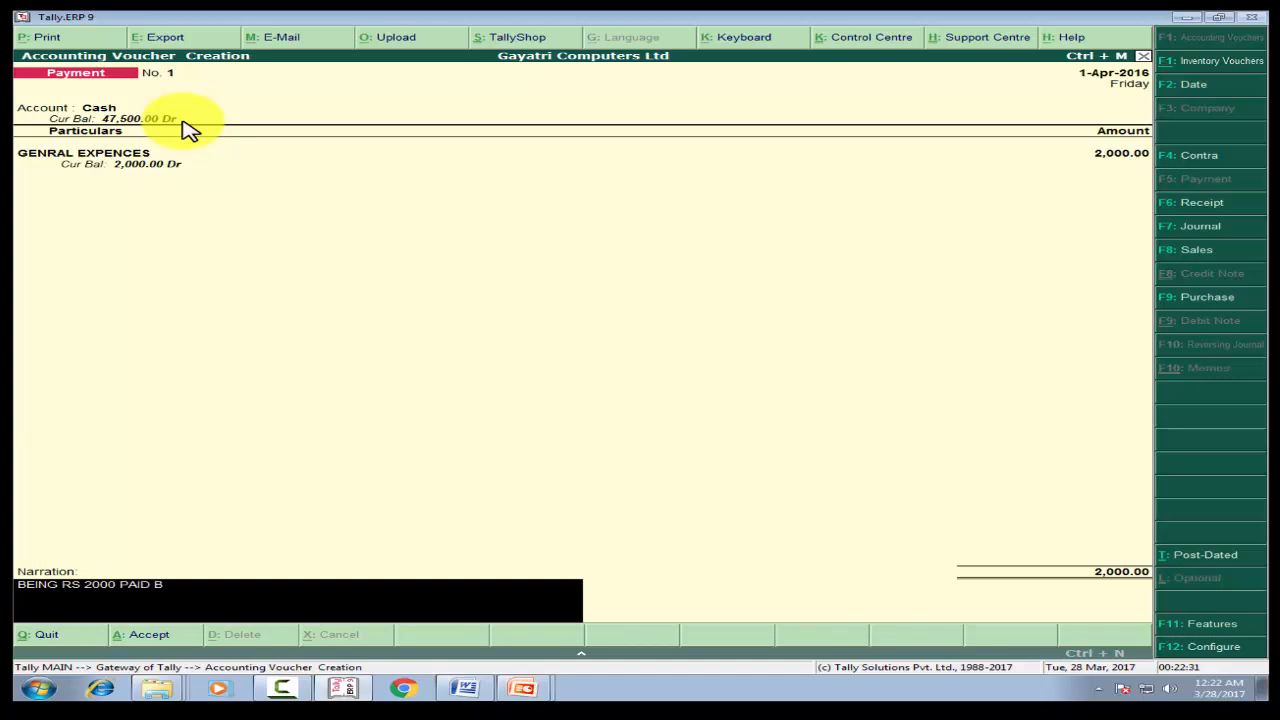
{"action": "type", "text": "Y CASH"}
{"action": "key", "text": "Return"}
{"action": "key", "text": "Return"}
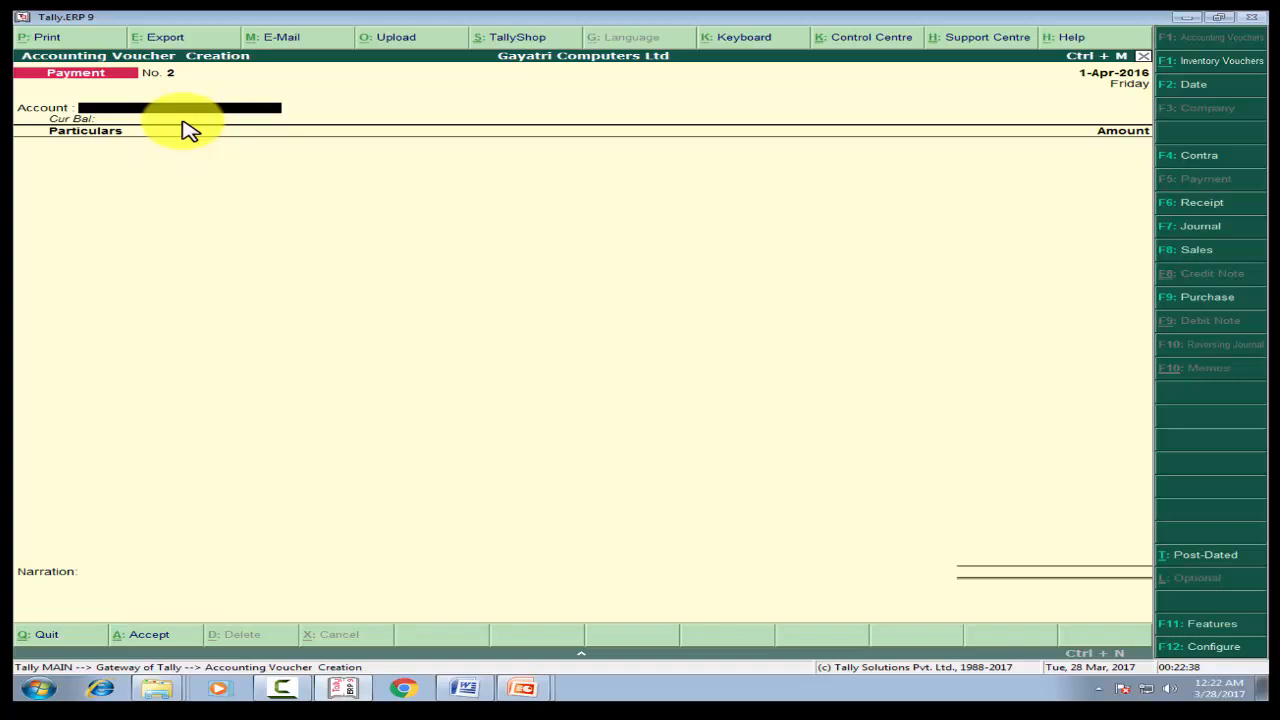
Check the wages transaction on the PowerPoint slide, and back in Tally.ERP 9 choose Cash as the new payment voucher's account
{"action": "key", "text": "alt+Tab"}
{"action": "key", "text": "Tab"}
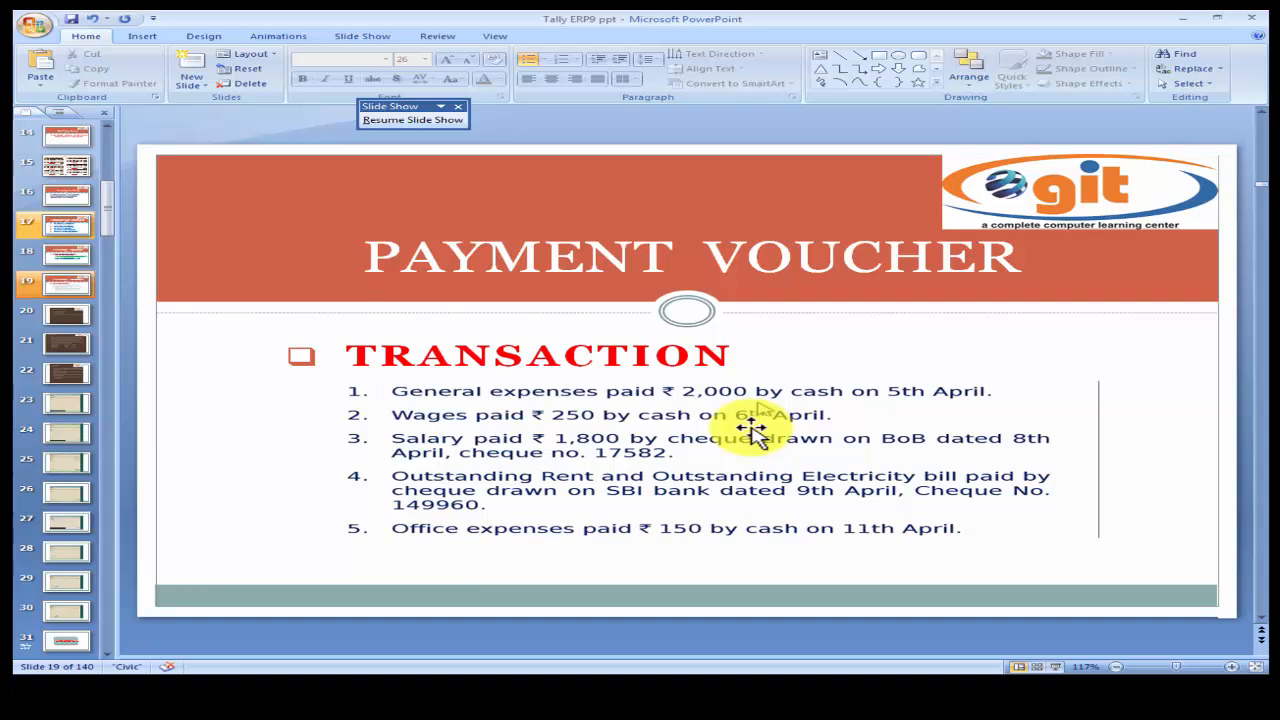
{"action": "key", "text": "alt+Tab"}
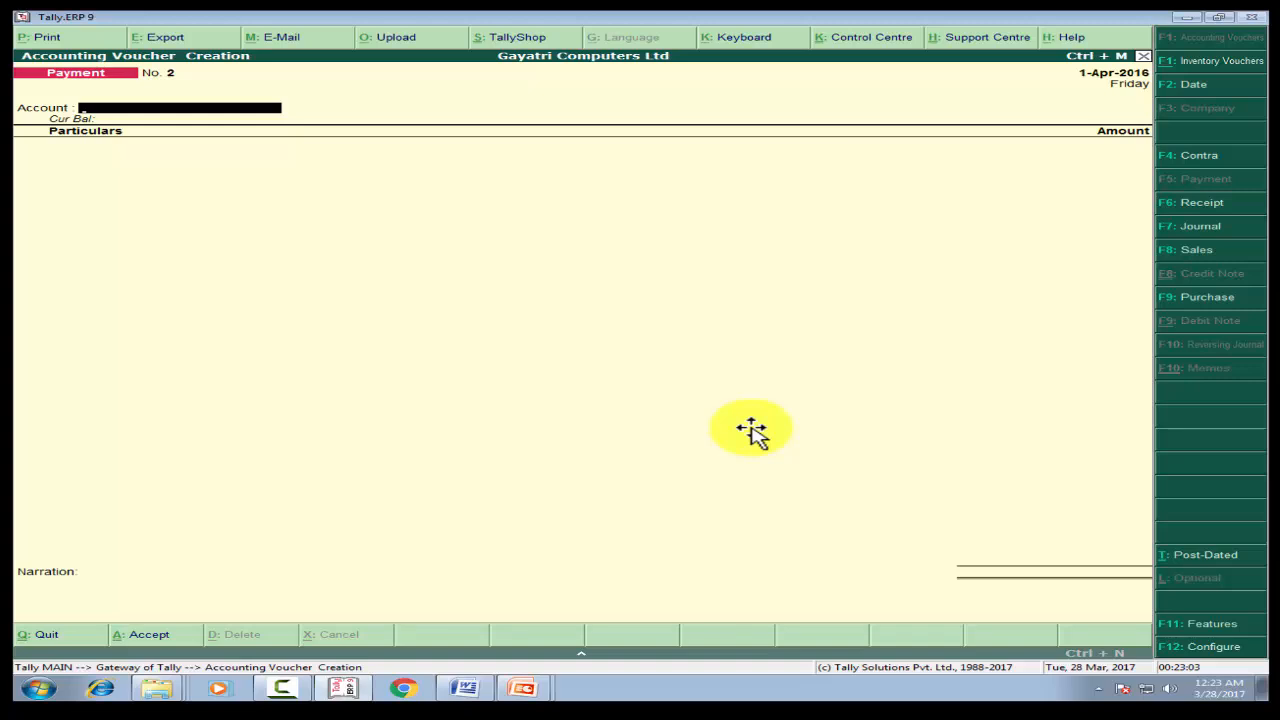
{"action": "key", "text": "space"}
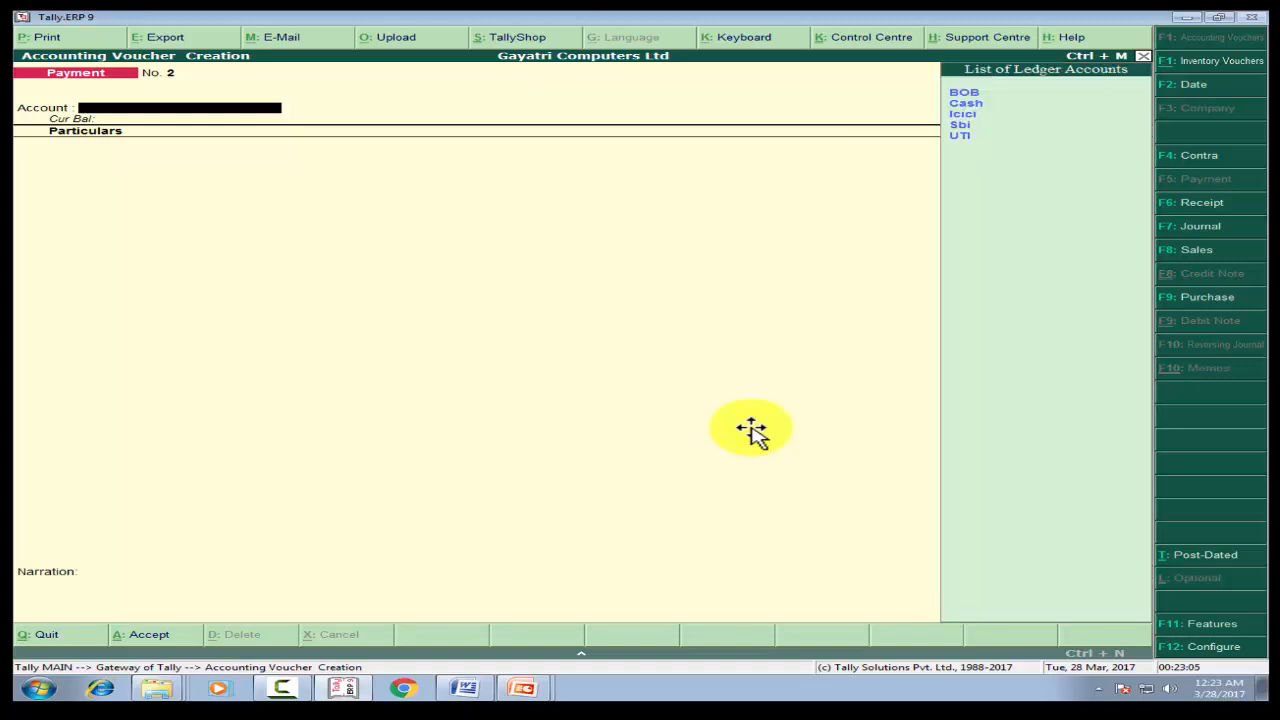
{"action": "key", "text": "Down"}
{"action": "key", "text": "Down"}
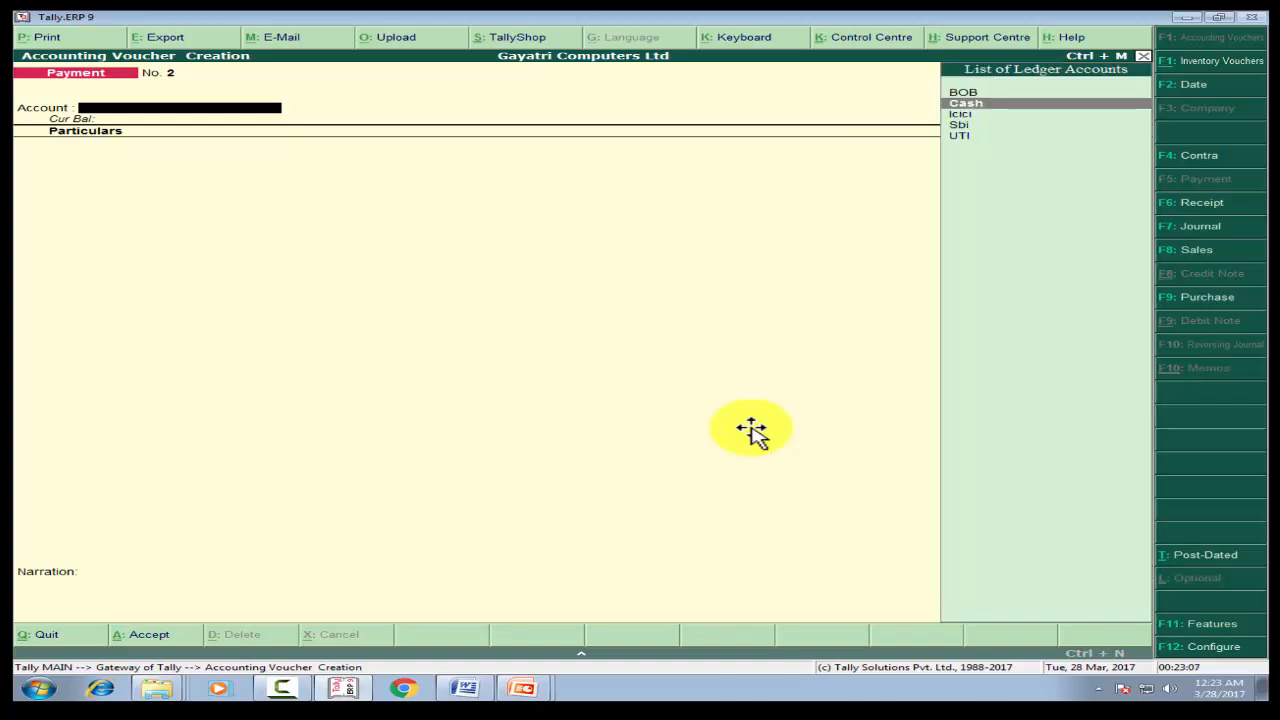
{"action": "key", "text": "Return"}
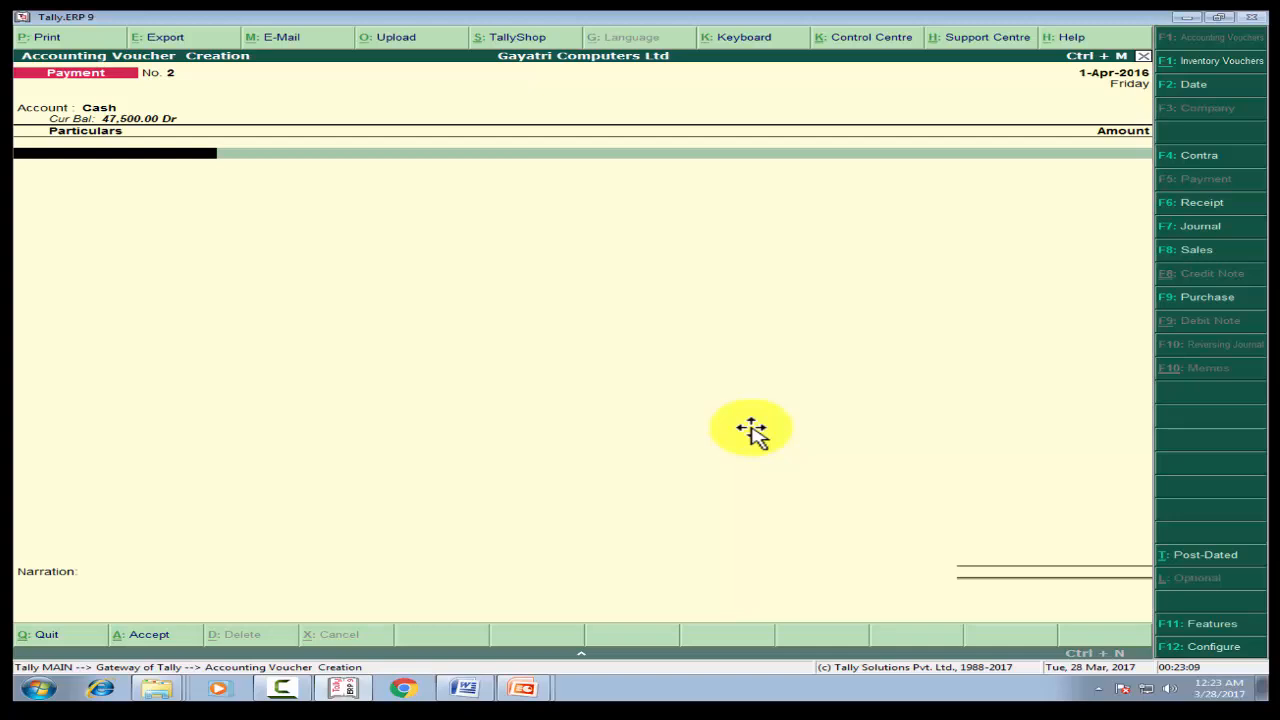
Look through the ledger accounts available for the particulars line for a wages ledger
{"action": "key", "text": "space"}
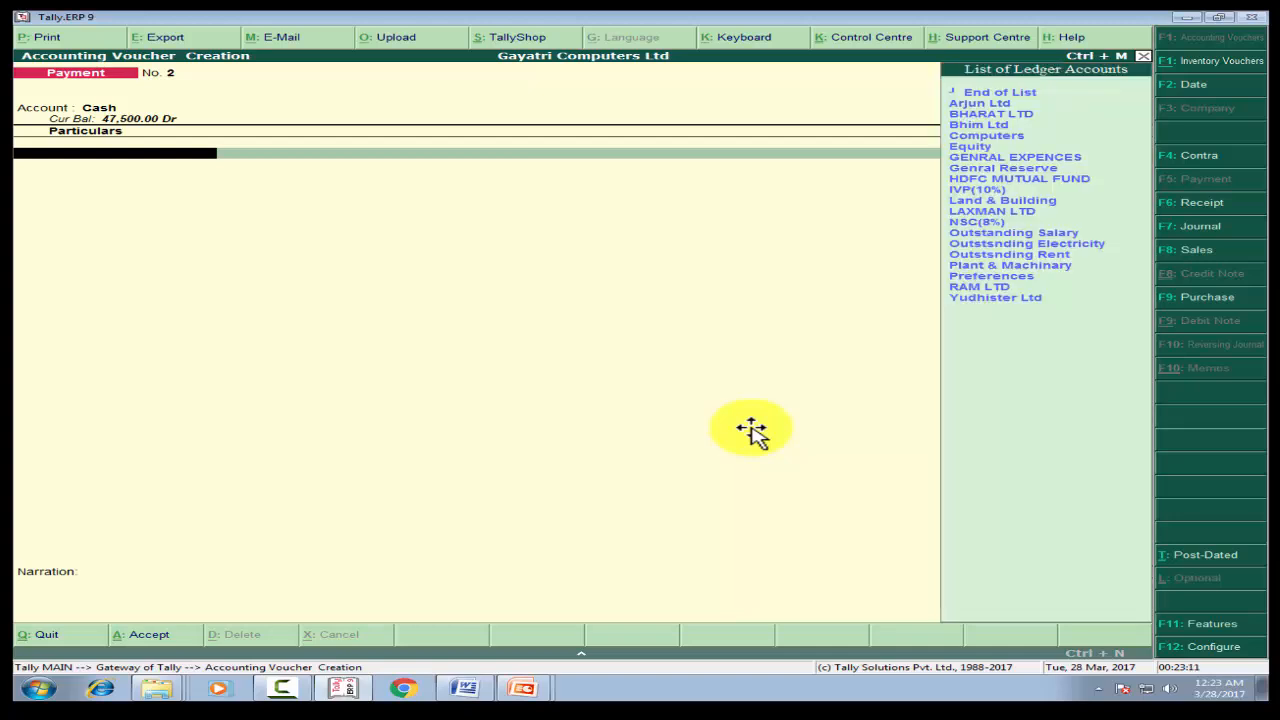
{"action": "key", "text": "Down"}
{"action": "key", "text": "Down"}
{"action": "key", "text": "Down"}
{"action": "key", "text": "Down"}
{"action": "key", "text": "Down"}
{"action": "key", "text": "Down"}
{"action": "key", "text": "Down"}
{"action": "key", "text": "Down"}
{"action": "key", "text": "Down"}
{"action": "key", "text": "Down"}
{"action": "key", "text": "Down"}
{"action": "key", "text": "Down"}
{"action": "key", "text": "Down"}
{"action": "key", "text": "Down"}
{"action": "key", "text": "Down"}
{"action": "key", "text": "Down"}
{"action": "key", "text": "Down"}
{"action": "key", "text": "Down"}
{"action": "key", "text": "Down"}
{"action": "key", "text": "Down"}
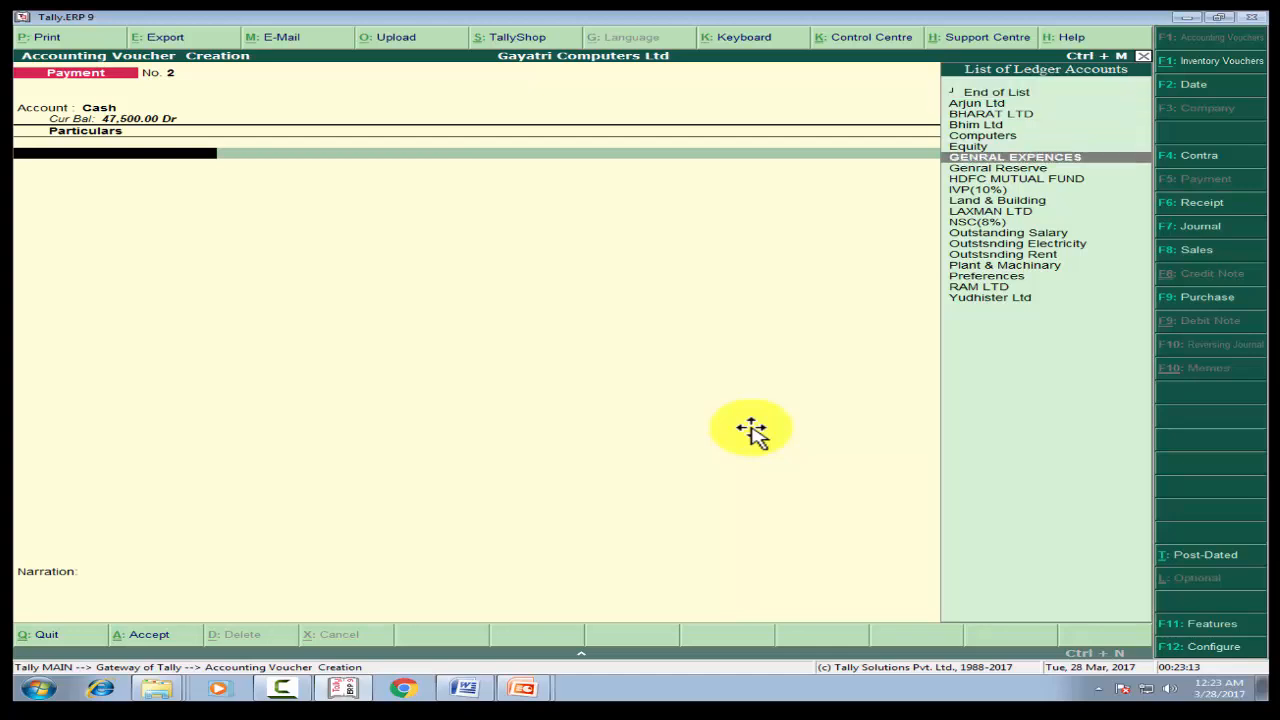
{"action": "key", "text": "Up"}
{"action": "key", "text": "Up"}
{"action": "key", "text": "Up"}
{"action": "key", "text": "Up"}
{"action": "key", "text": "Up"}
{"action": "key", "text": "Up"}
{"action": "key", "text": "Up"}
{"action": "key", "text": "Up"}
{"action": "key", "text": "Up"}
{"action": "key", "text": "Up"}
{"action": "key", "text": "Up"}
{"action": "key", "text": "Up"}
{"action": "key", "text": "Up"}
{"action": "key", "text": "Up"}
{"action": "key", "text": "Up"}
{"action": "key", "text": "Up"}
{"action": "key", "text": "Up"}
{"action": "key", "text": "Up"}
{"action": "key", "text": "Up"}
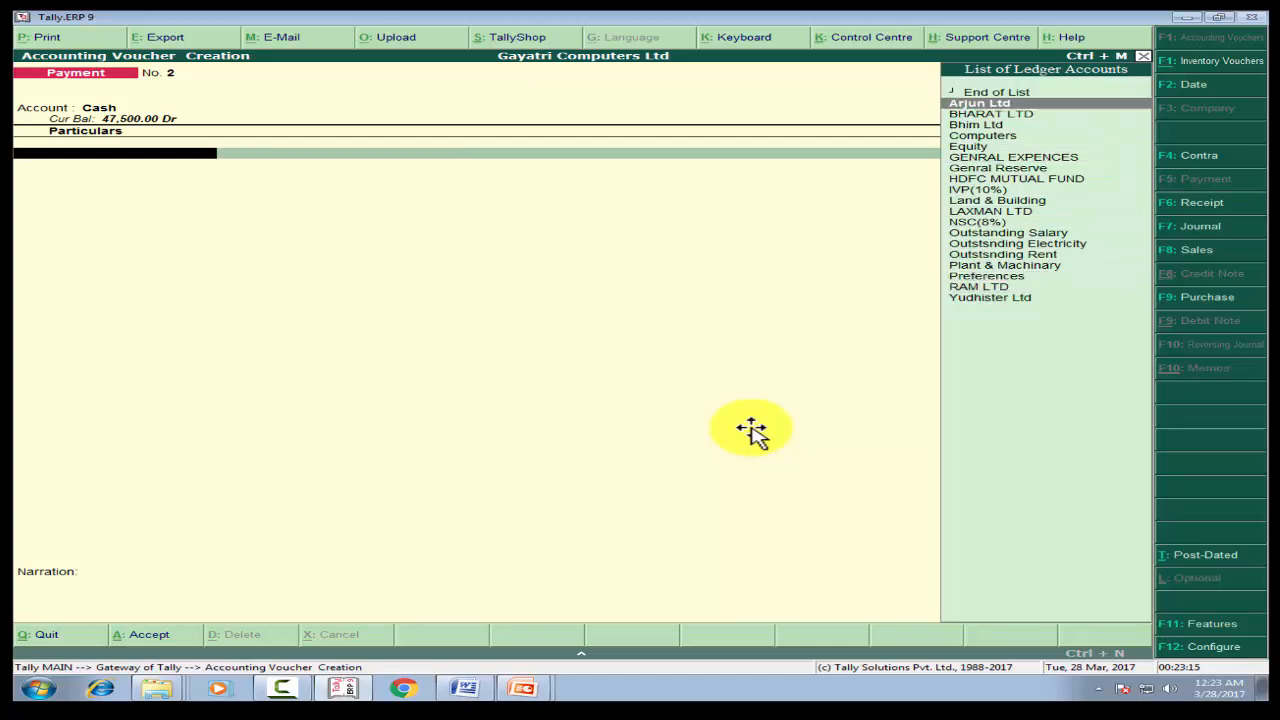
Create a ledger named WAGES under Direct Expenses for the particulars line and enter 250 as its amount
{"action": "key", "text": "alt+c"}
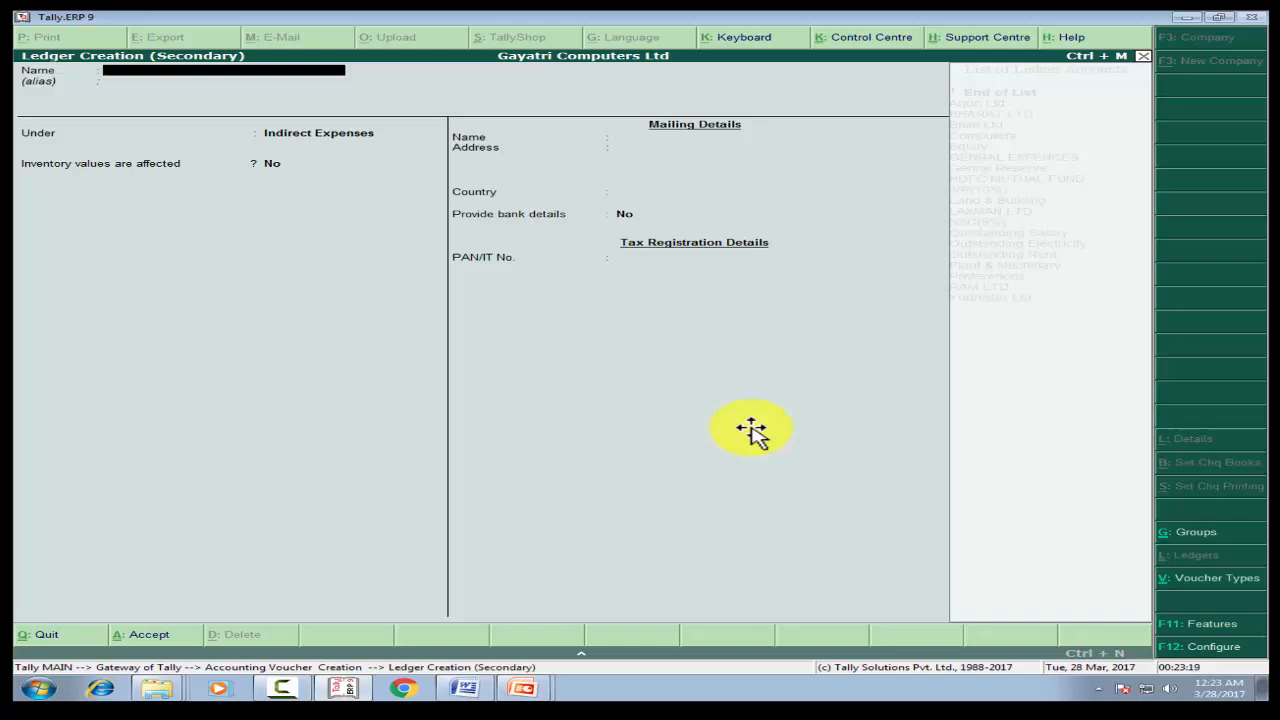
{"action": "type", "text": "WAGES"}
{"action": "key", "text": "Return"}
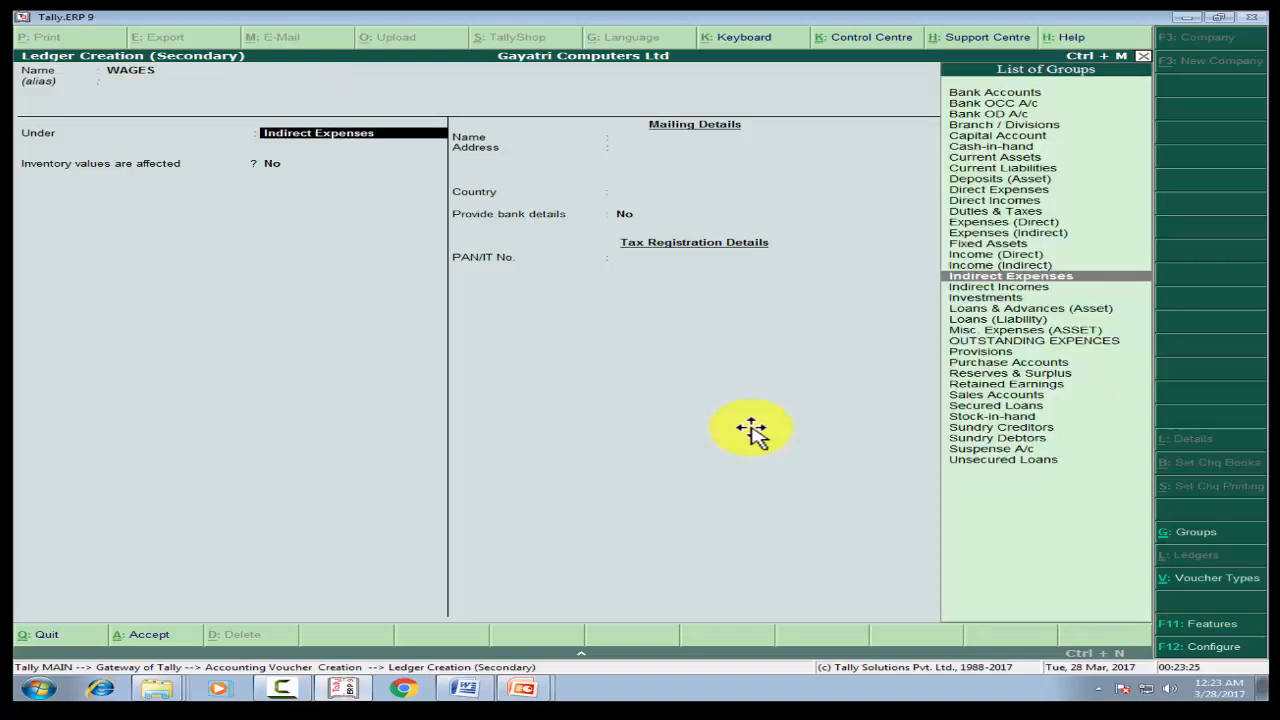
{"action": "type", "text": "D"}
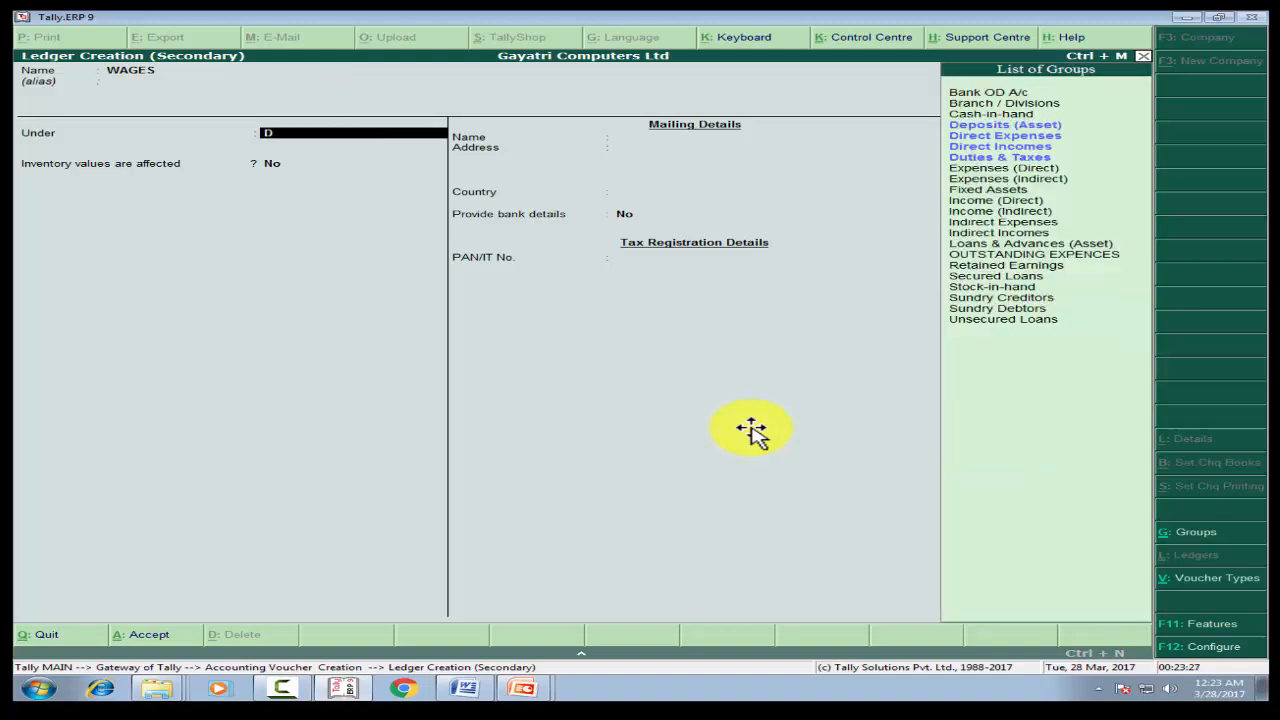
{"action": "key", "text": "Down"}
{"action": "key", "text": "Return"}
{"action": "key", "text": "Return"}
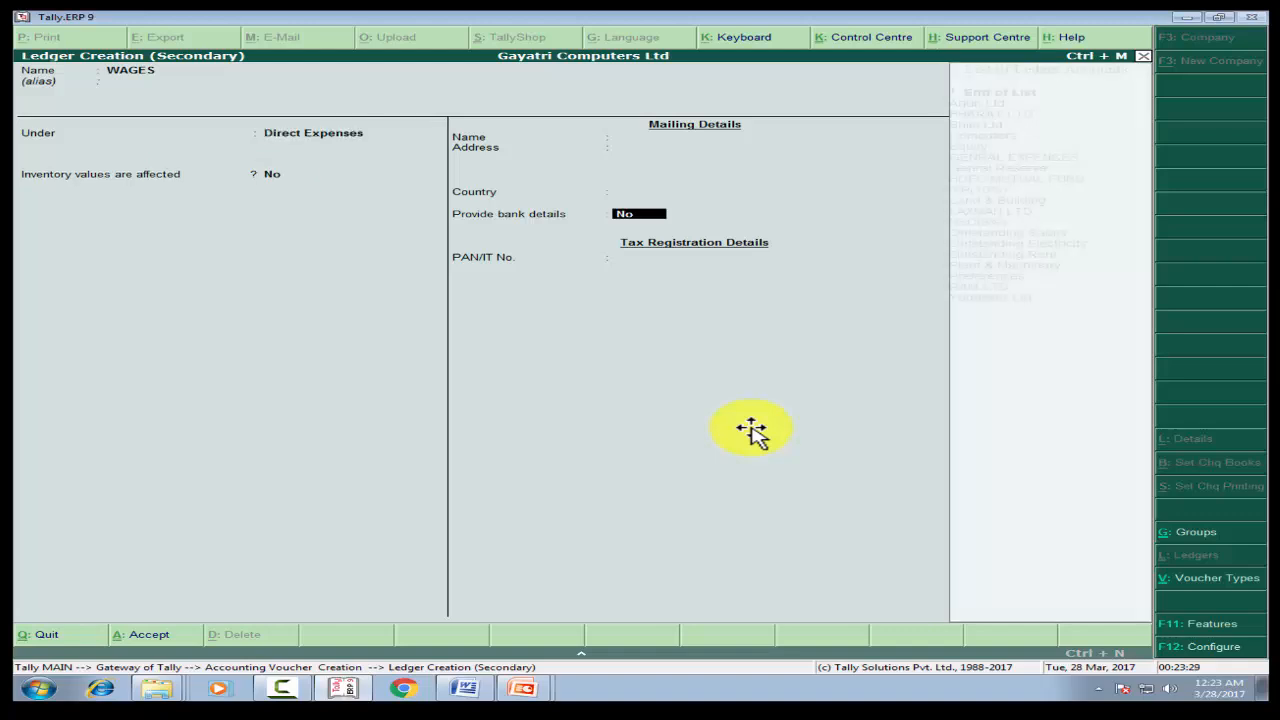
{"action": "key", "text": "Return"}
{"action": "key", "text": "Return"}
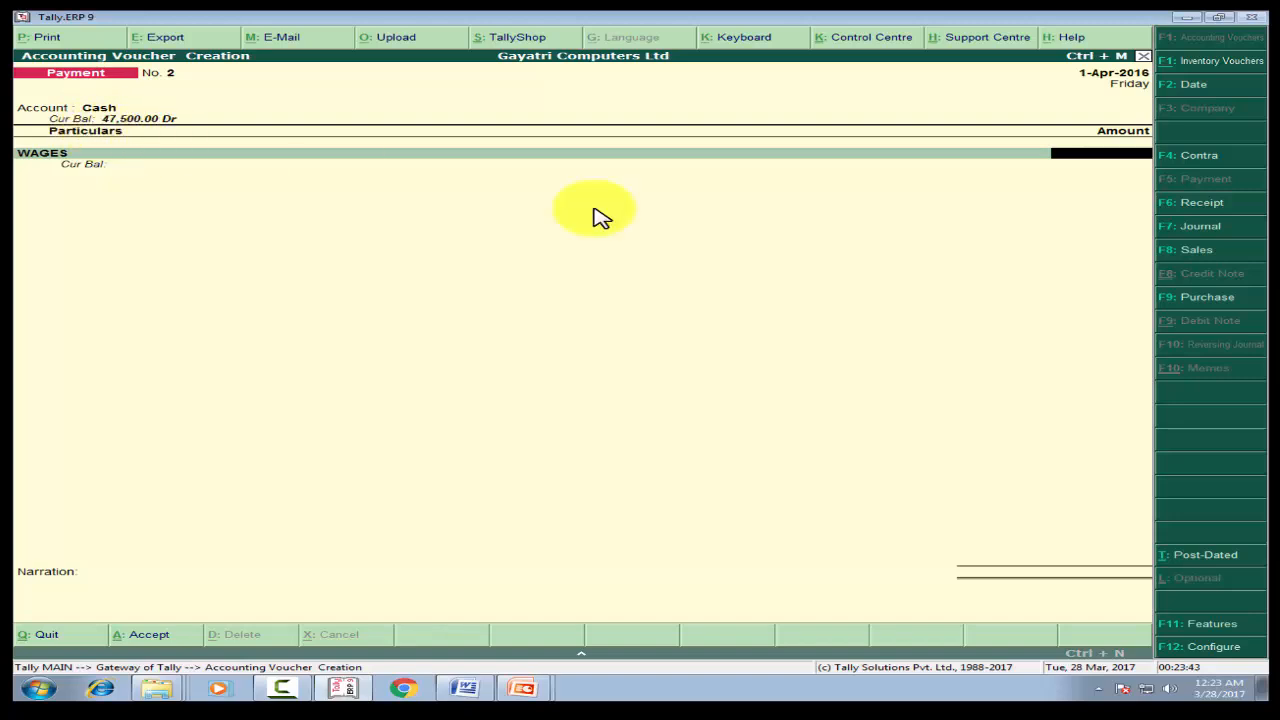
{"action": "type", "text": "250"}
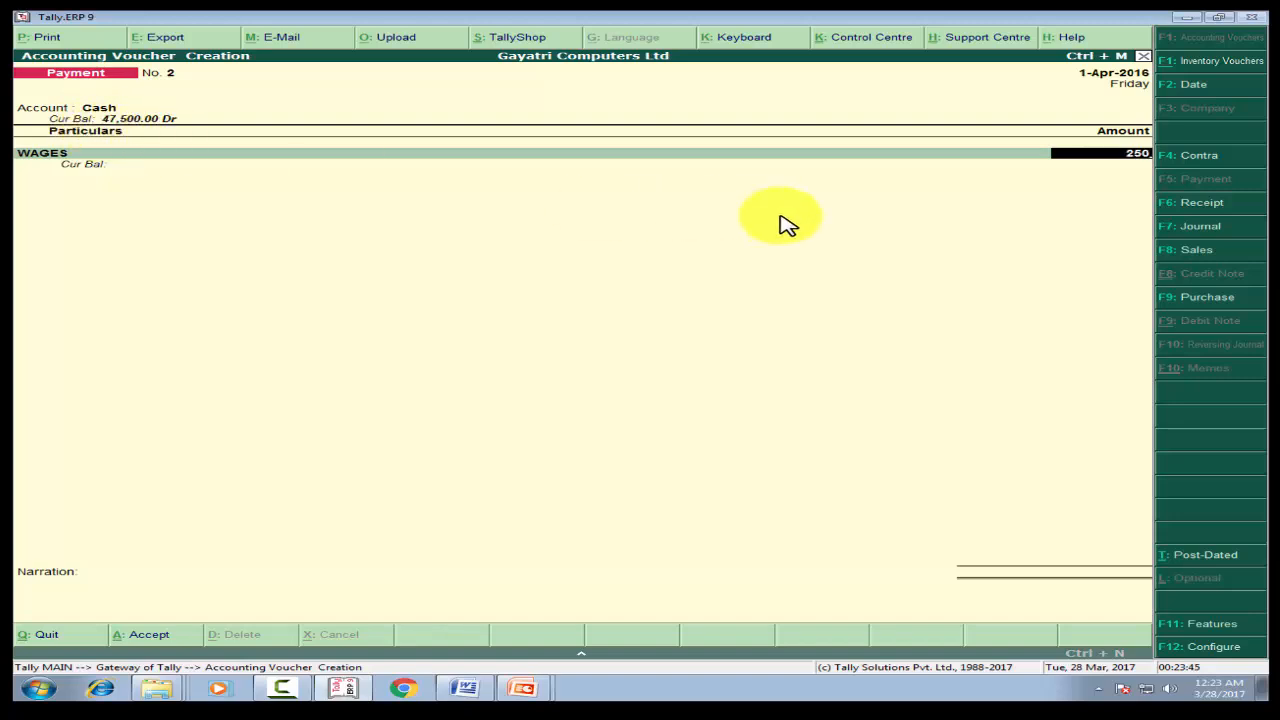
{"action": "key", "text": "Return"}
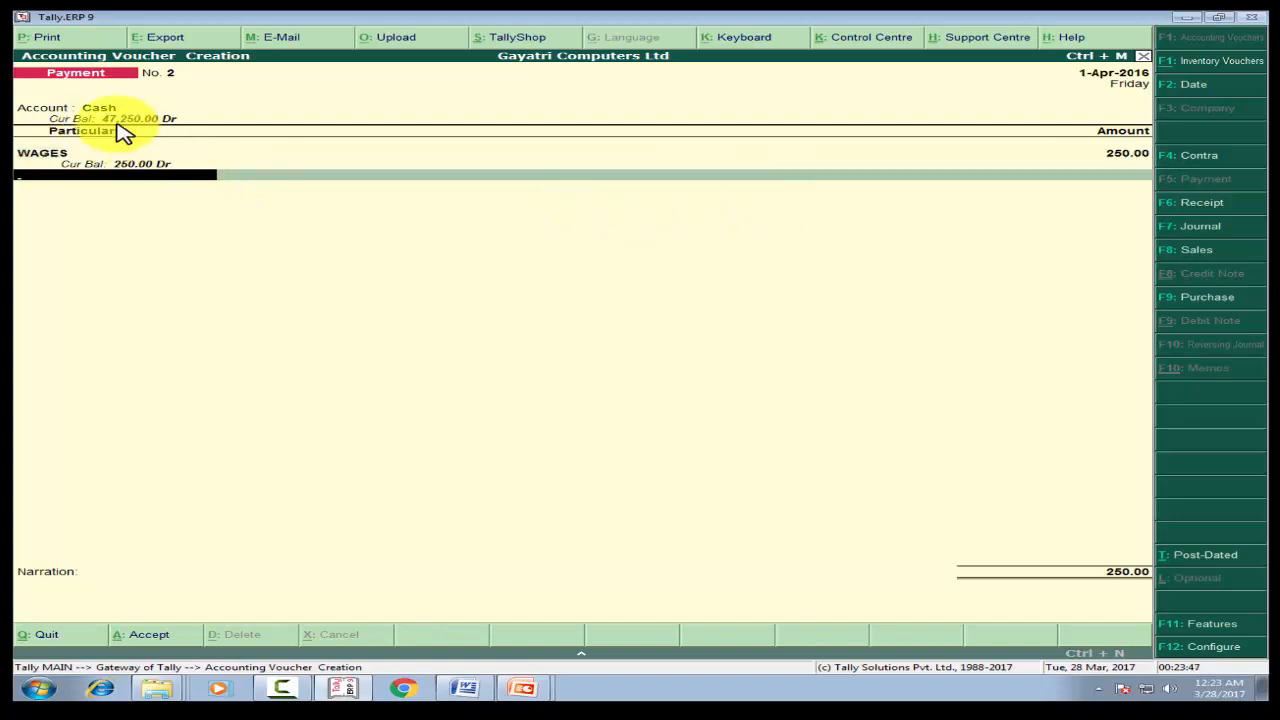
Add the narration BEING RS 250 PAID WAGES BY CASH to the wages payment and save the voucher
{"action": "key", "text": "Return"}
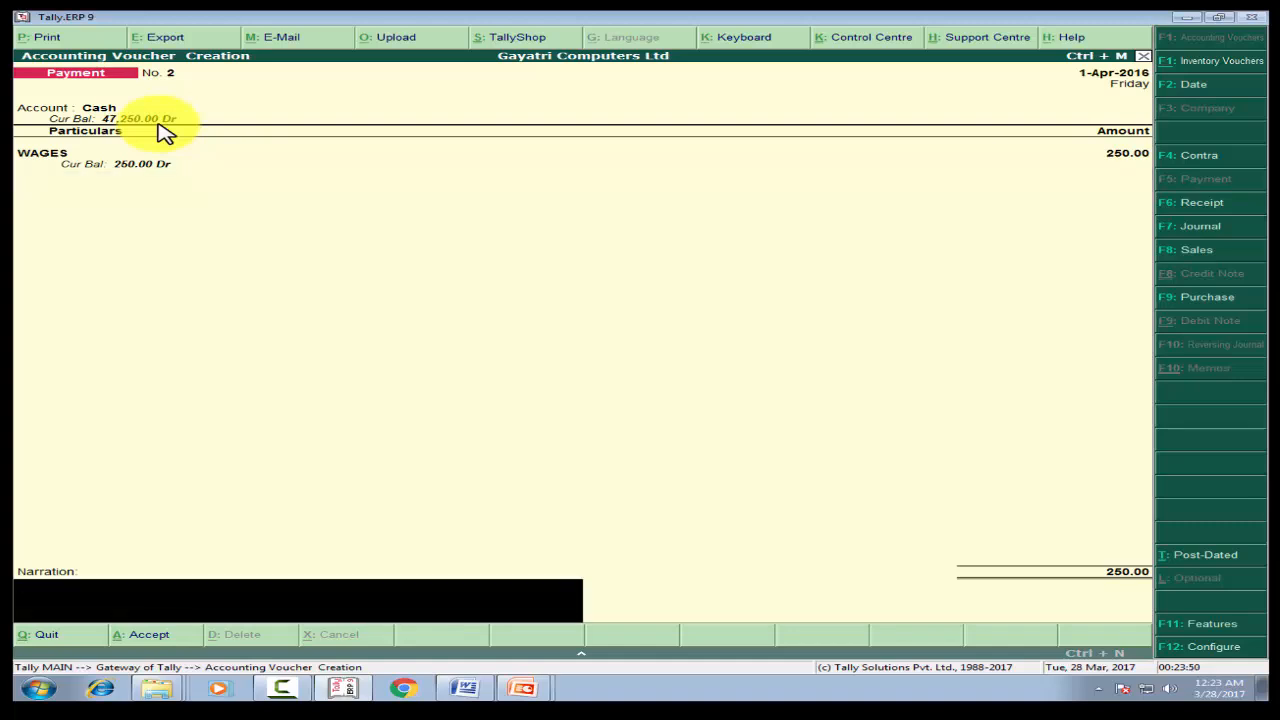
{"action": "type", "text": "BEING RS 250 PAID WAGES"}
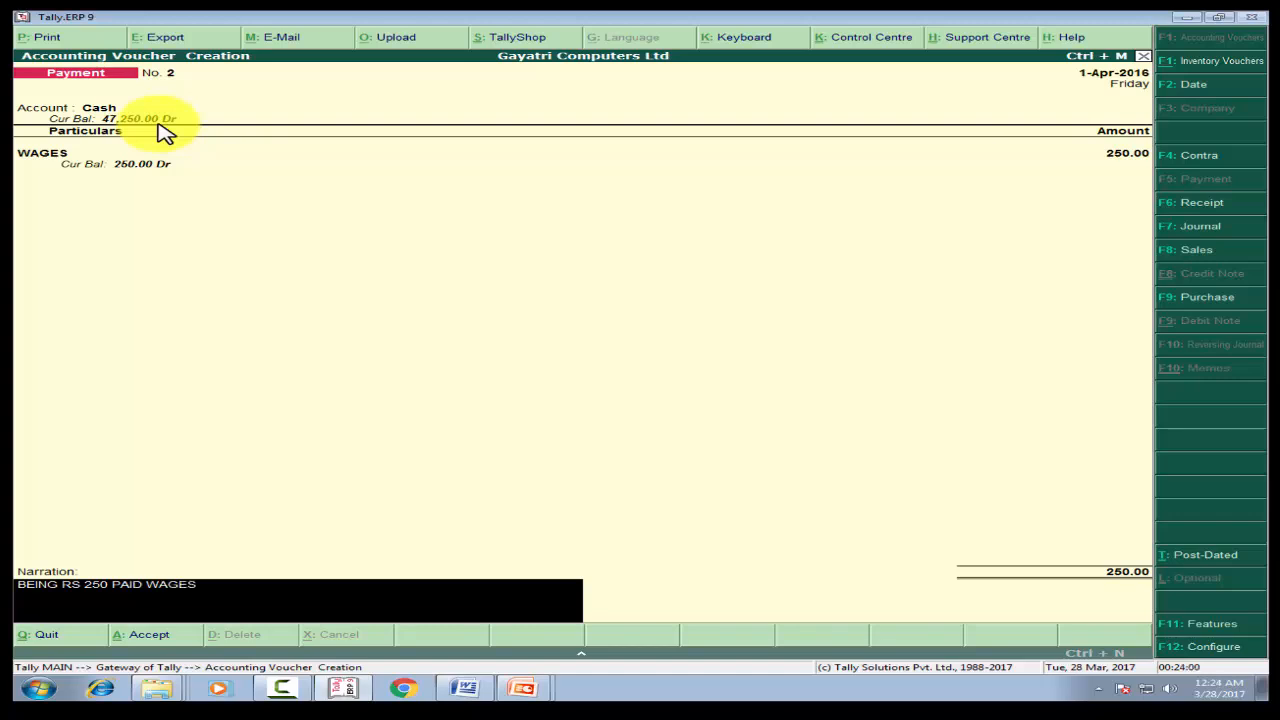
{"action": "type", "text": "BY CASH"}
{"action": "key", "text": "Return"}
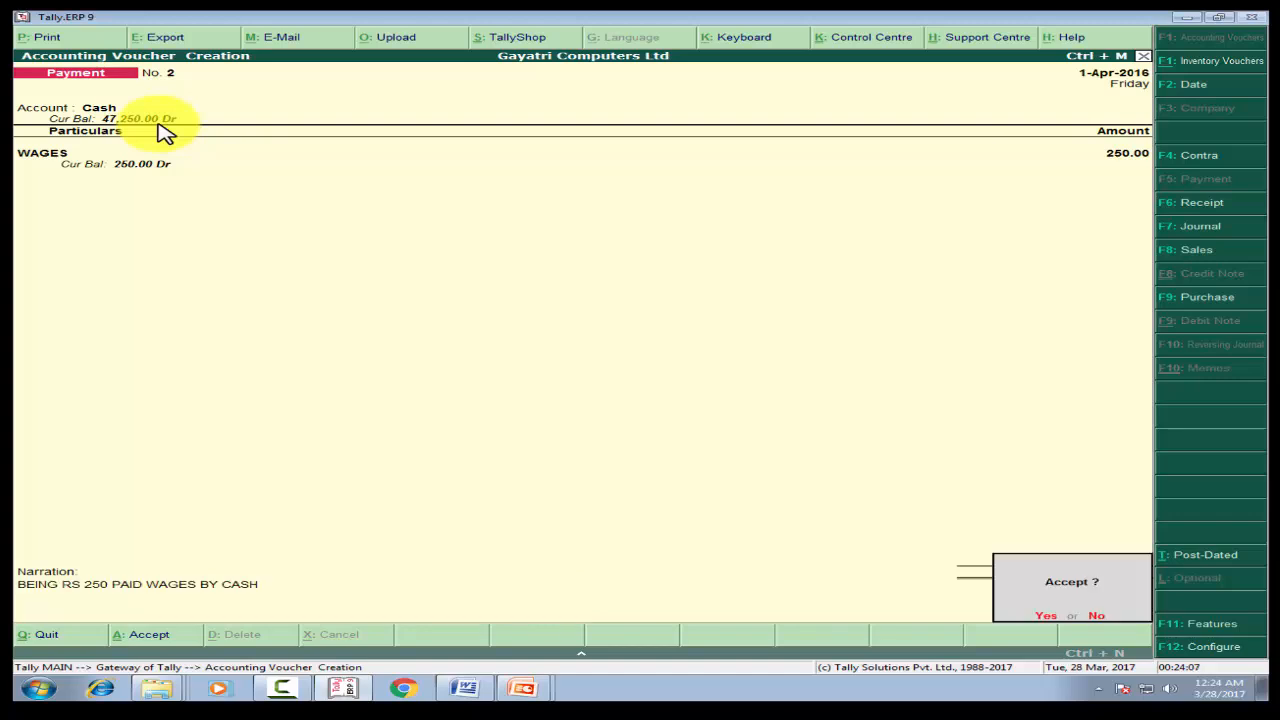
{"action": "key", "text": "Return"}
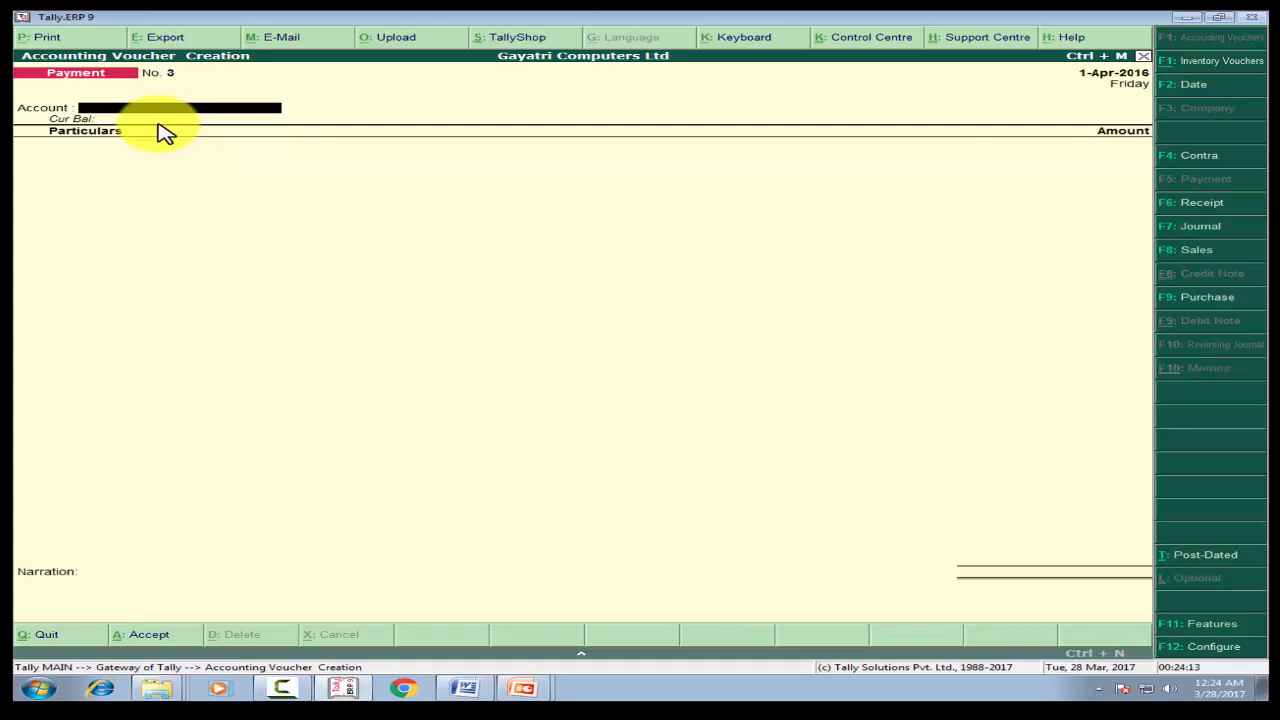
Check the salary transaction on the PowerPoint slide, and back in Tally.ERP 9 choose BOB as the new payment voucher's account
{"action": "key", "text": "alt+Tab"}
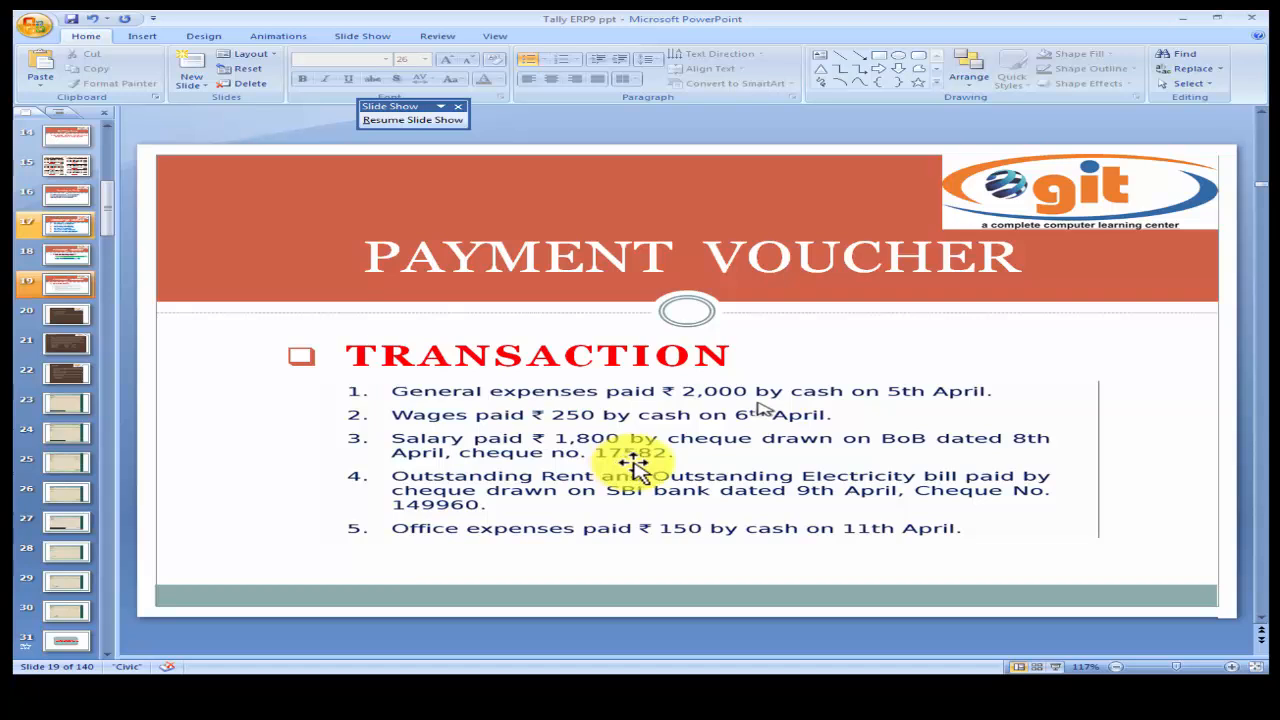
{"action": "key", "text": "alt+Tab"}
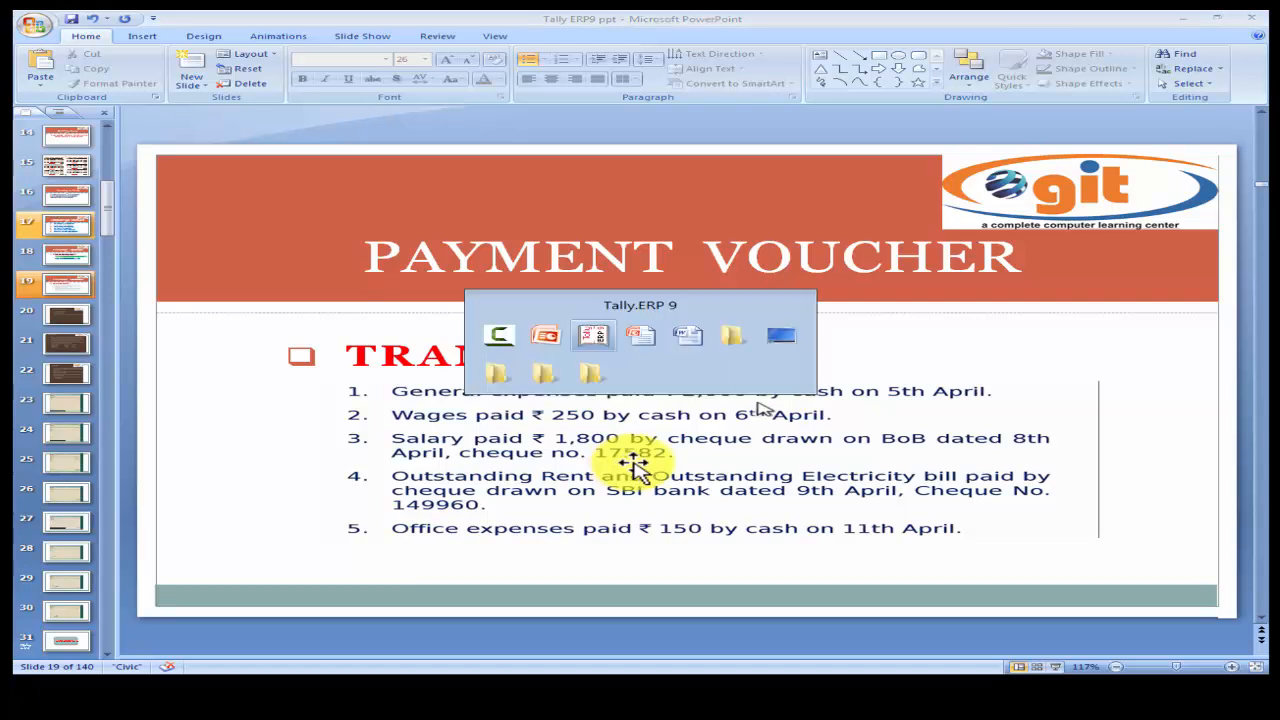
{"action": "key", "text": "alt+Tab"}
{"action": "key", "text": "alt+Tab"}
{"action": "key", "text": "alt+Tab"}
{"action": "key", "text": "alt+Tab"}
{"action": "key", "text": "alt+Tab"}
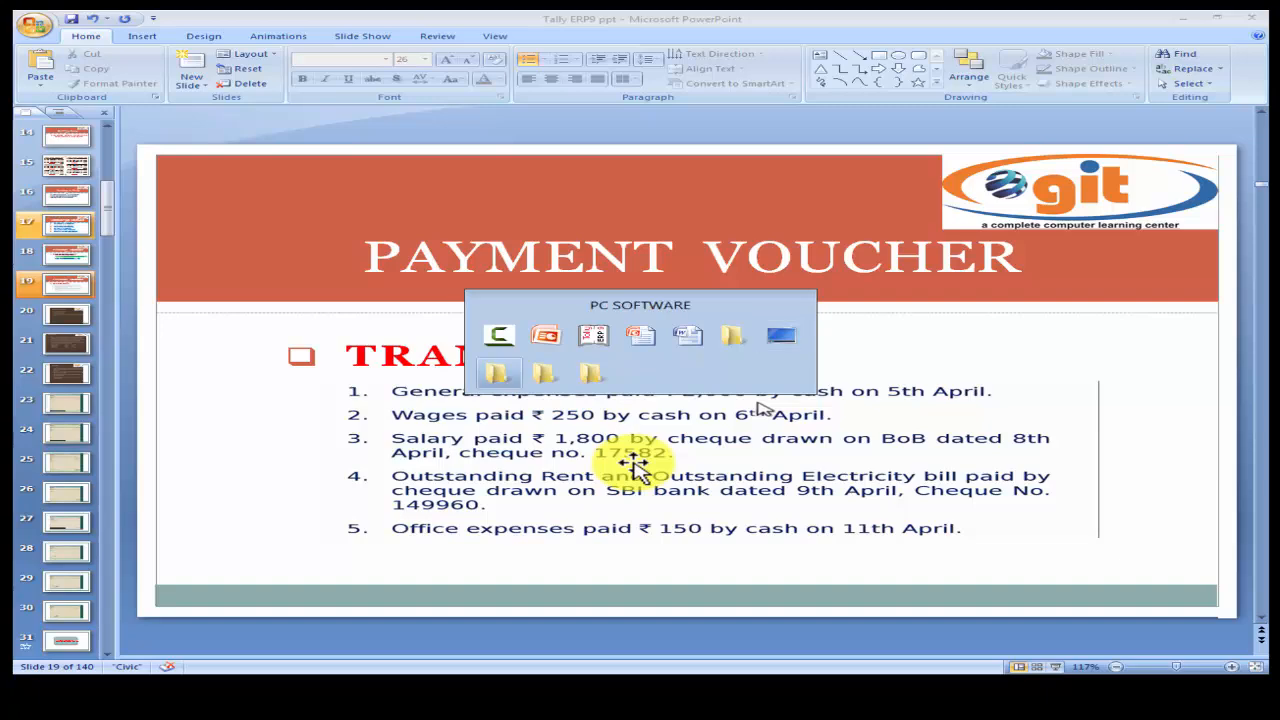
{"action": "key", "text": "alt+Tab"}
{"action": "key", "text": "alt+Tab"}
{"action": "key", "text": "alt+Tab"}
{"action": "key", "text": "alt+Tab"}
{"action": "key", "text": "alt+Tab"}
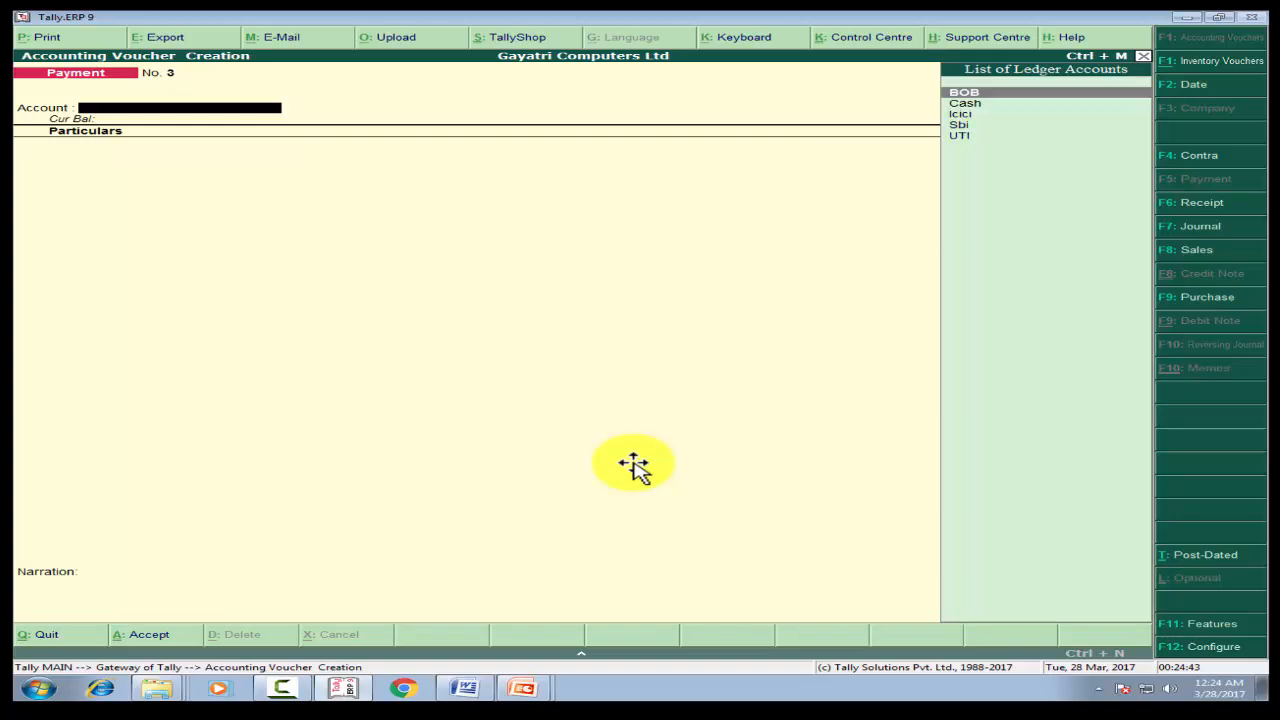
{"action": "key", "text": "Return"}
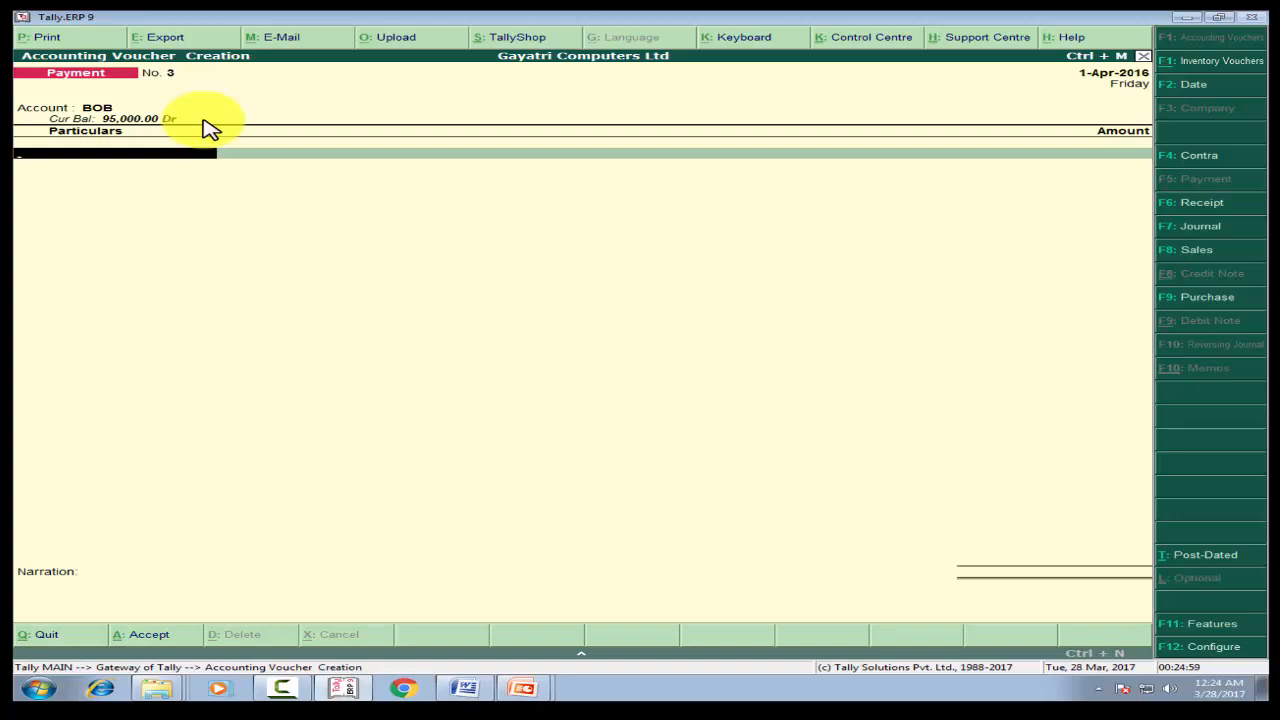
Create a ledger named SALARY PAID under Indirect Expenses for the particulars line and enter 1,800 as its amount
{"action": "key", "text": "alt+c"}
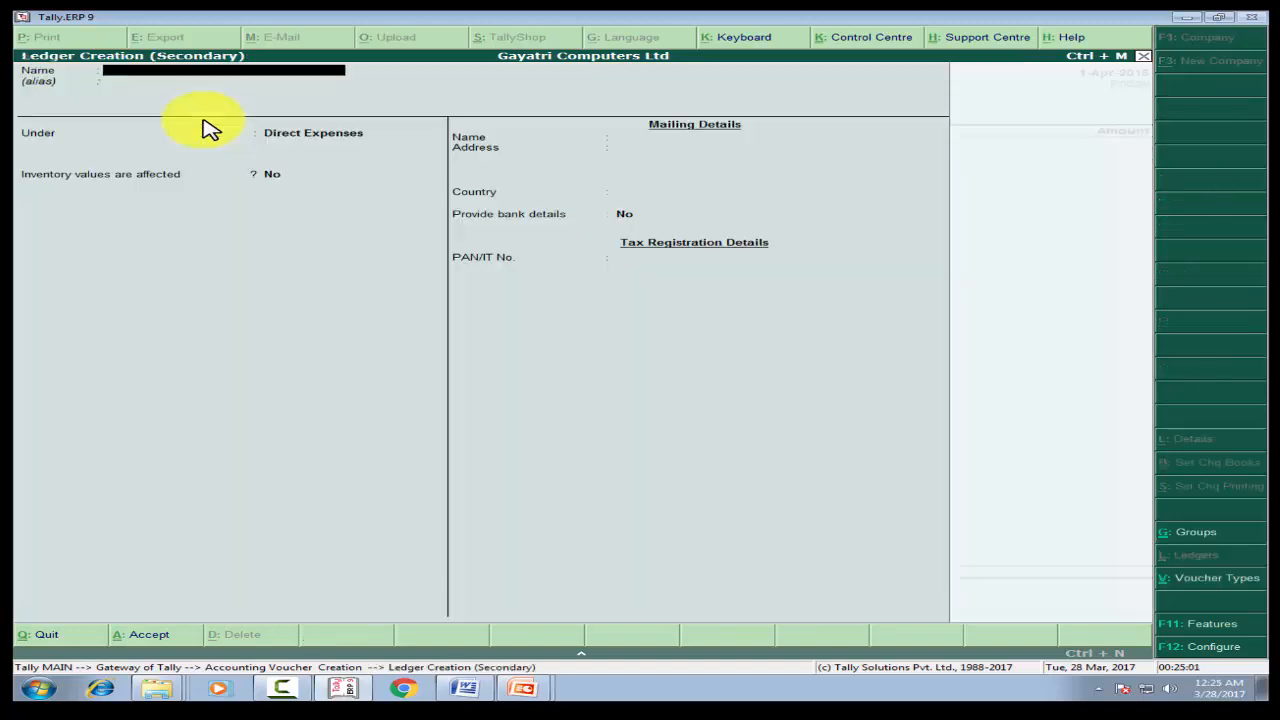
{"action": "type", "text": "S"}
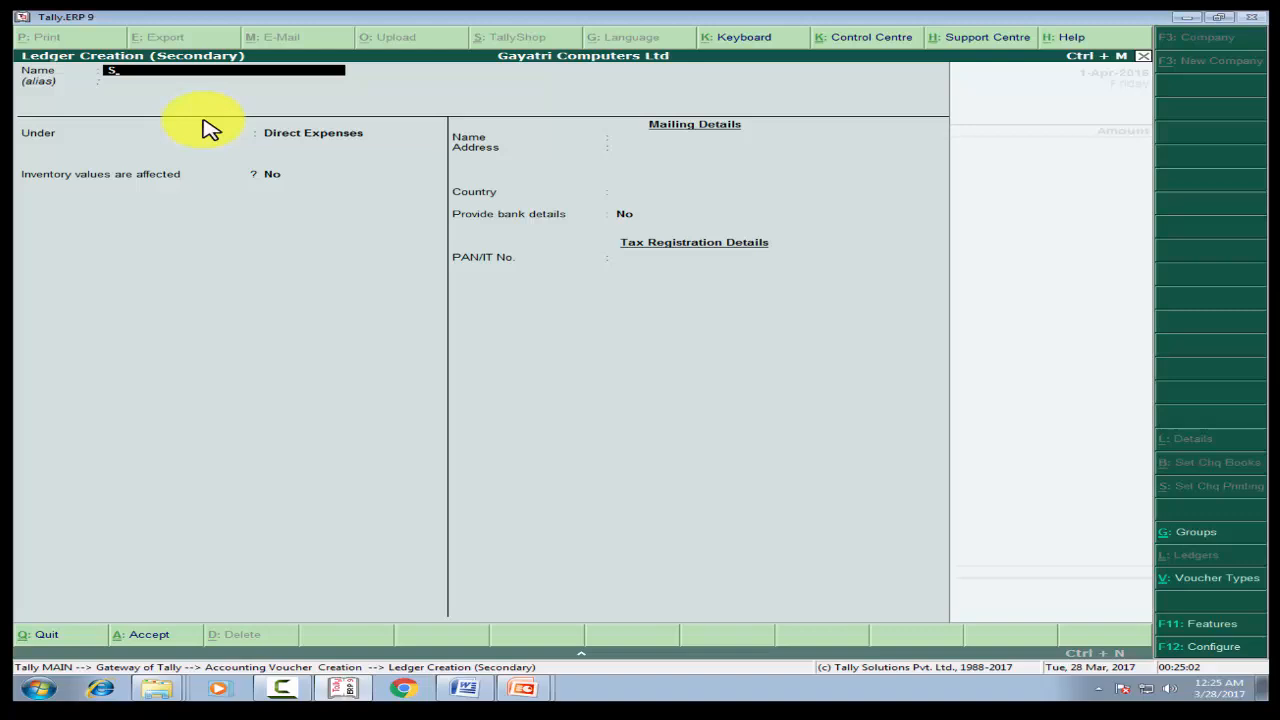
{"action": "type", "text": "ALARY PAID"}
{"action": "key", "text": "Return"}
{"action": "key", "text": "Return"}
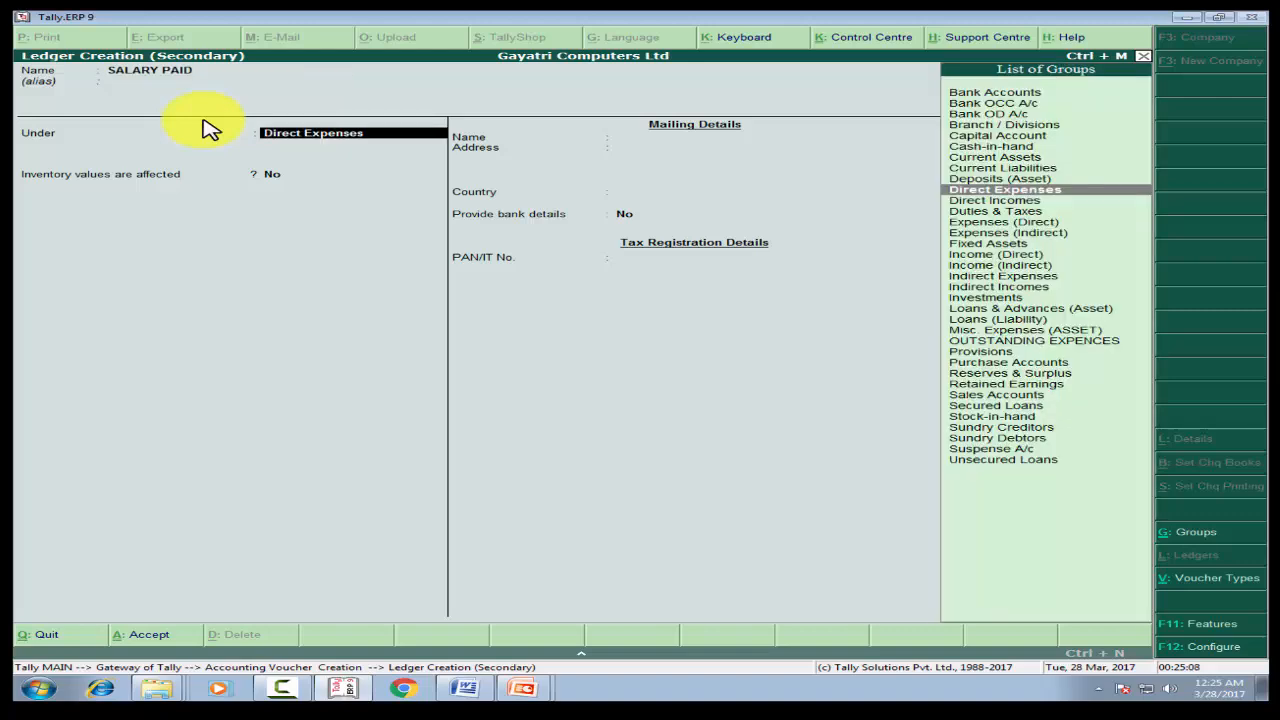
{"action": "type", "text": "I"}
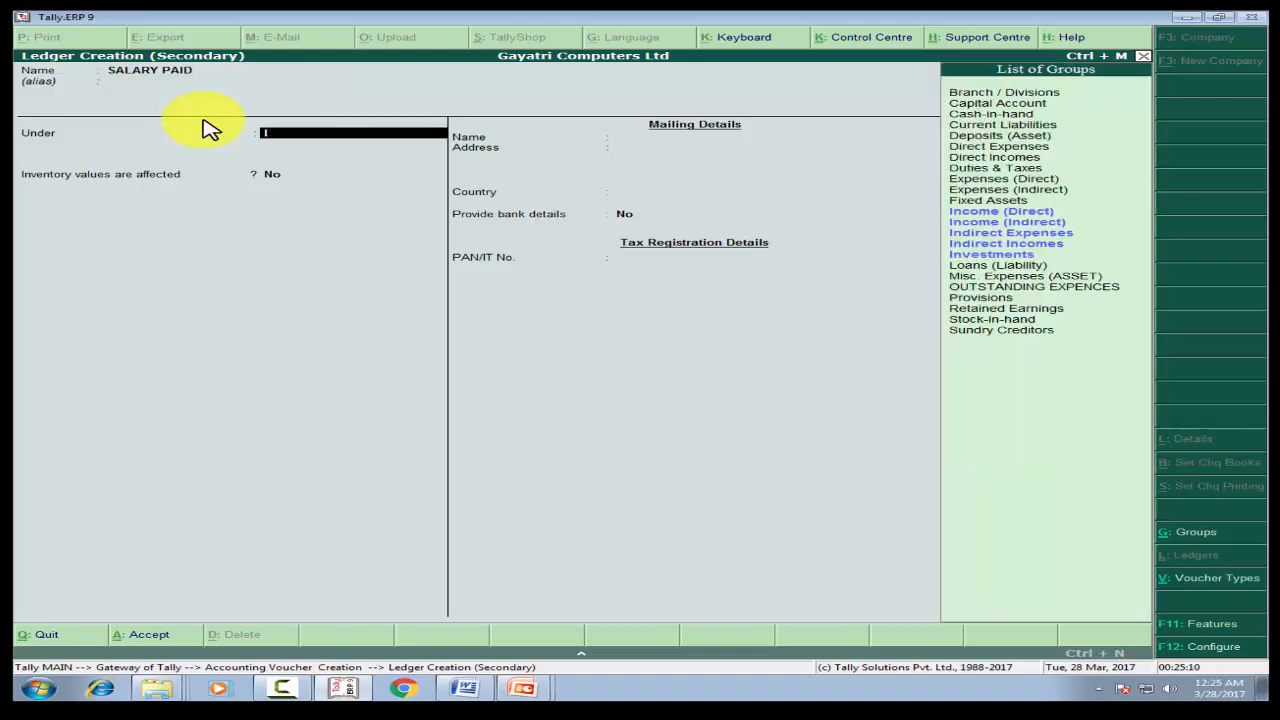
{"action": "key", "text": "Down"}
{"action": "key", "text": "Return"}
{"action": "key", "text": "Return"}
{"action": "key", "text": "Return"}
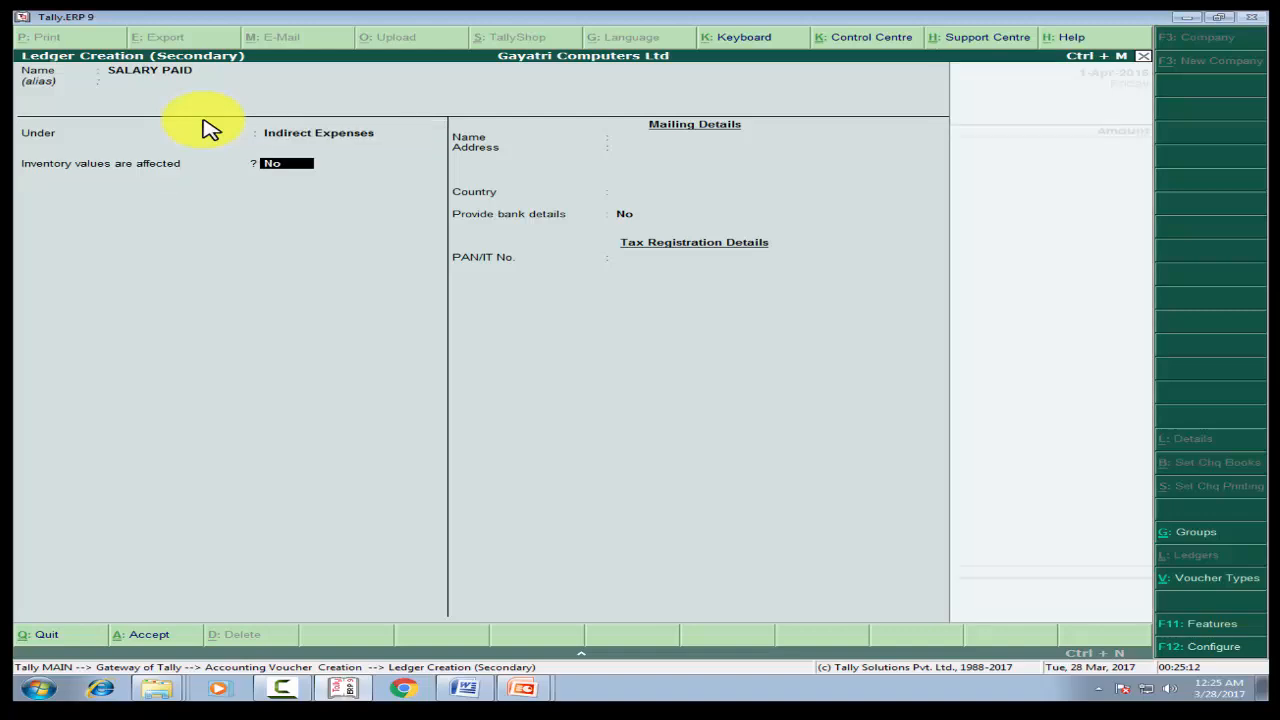
{"action": "key", "text": "Return"}
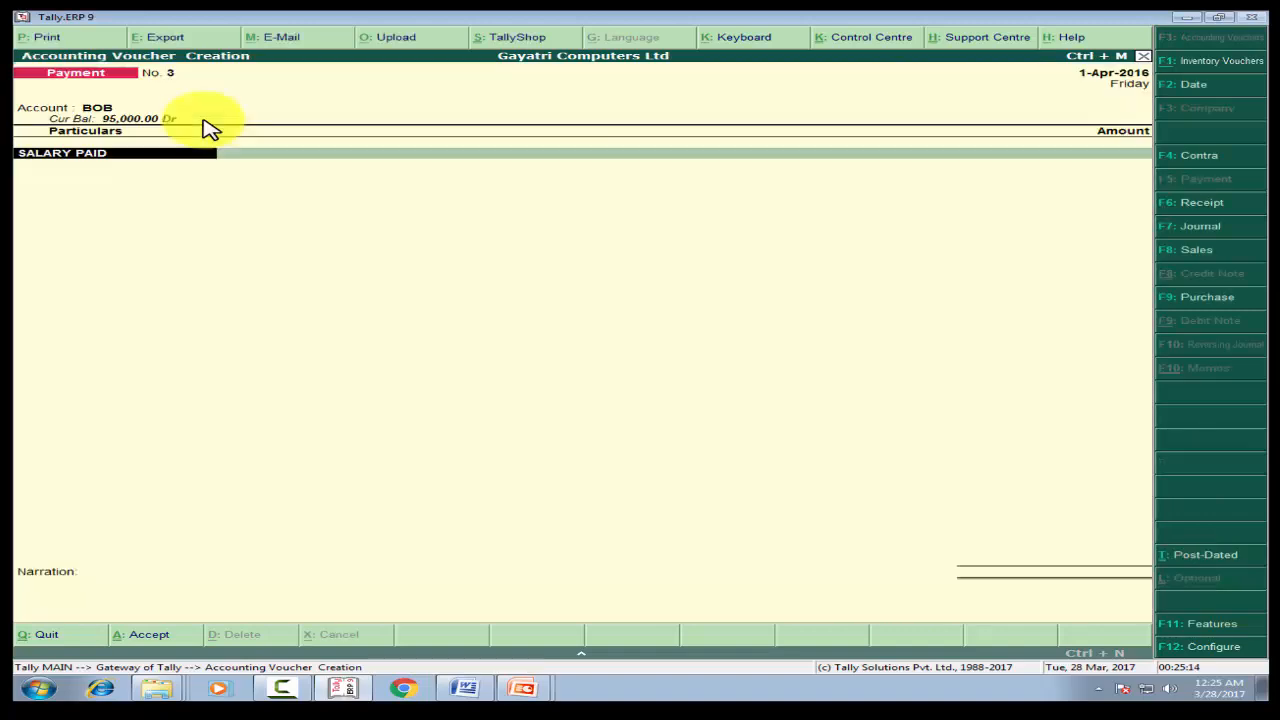
{"action": "key", "text": "Return"}
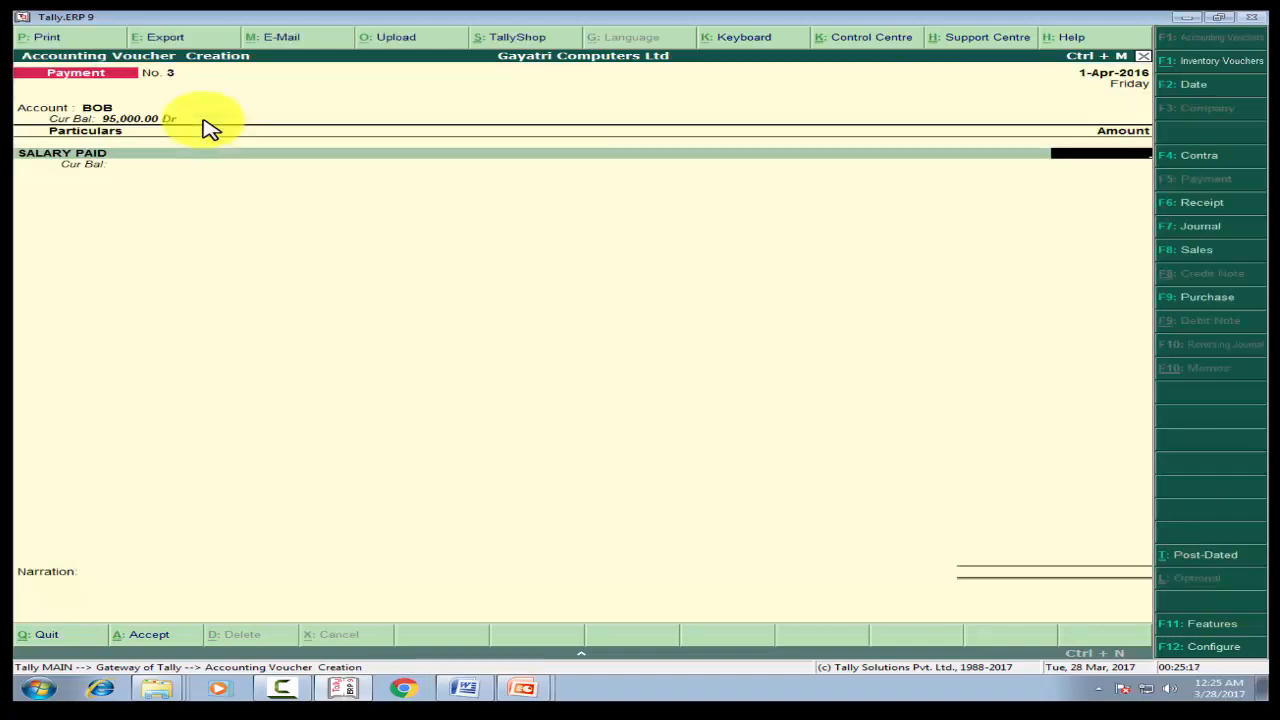
{"action": "type", "text": "18000"}
{"action": "key", "text": "Return"}
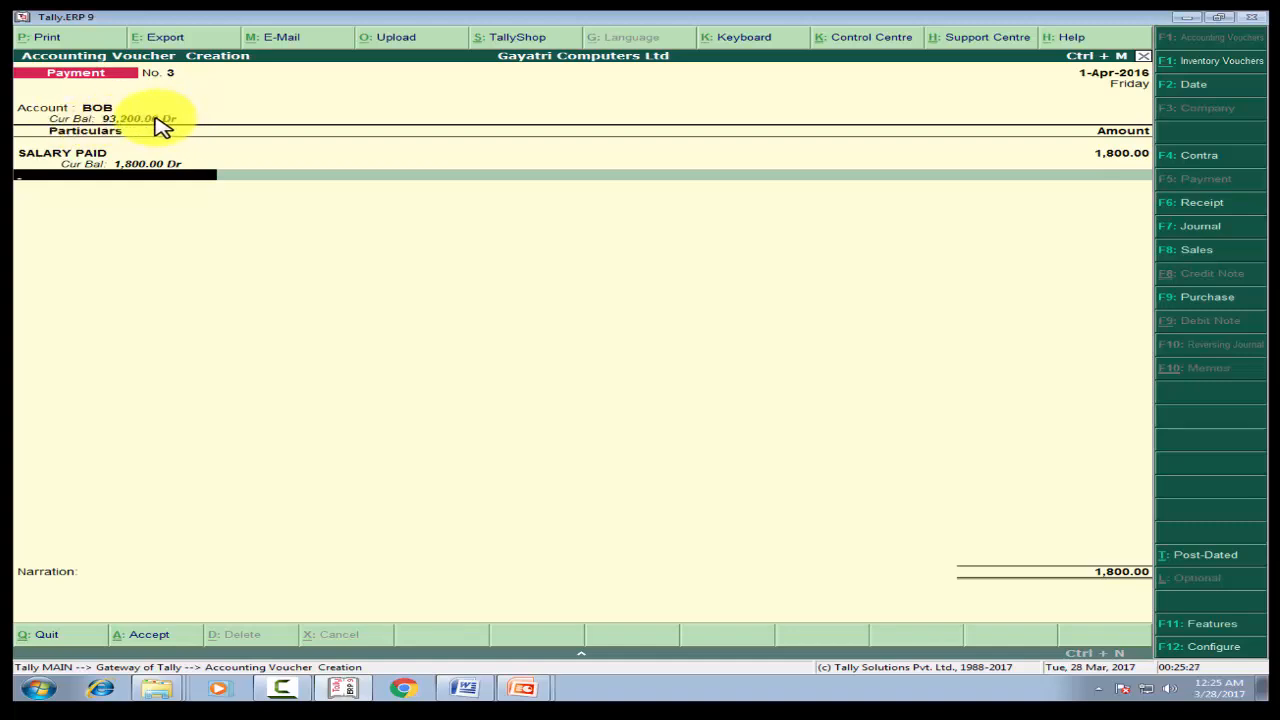
Finish the salary payment's particulars and allocate it to a BOB cheque with instrument number 17582 dated 1-Apr-2016
{"action": "key", "text": "Return"}
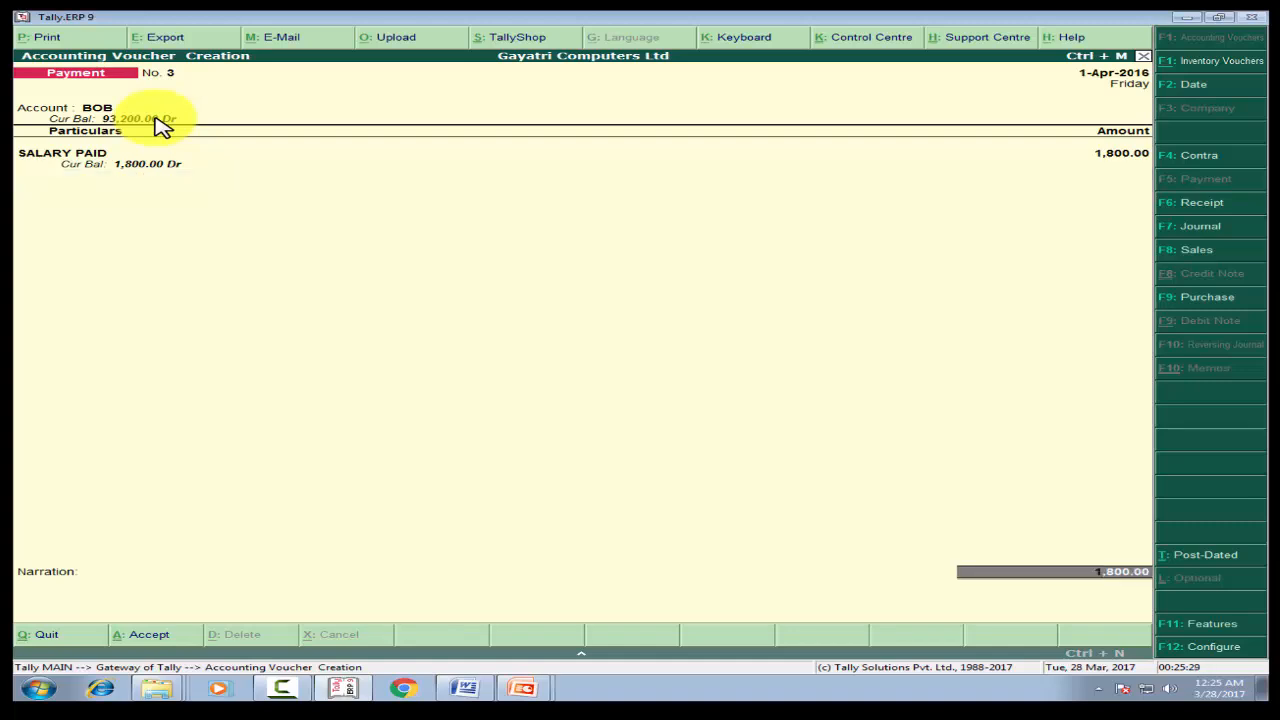
{"action": "key", "text": "Return"}
{"action": "key", "text": "Return"}
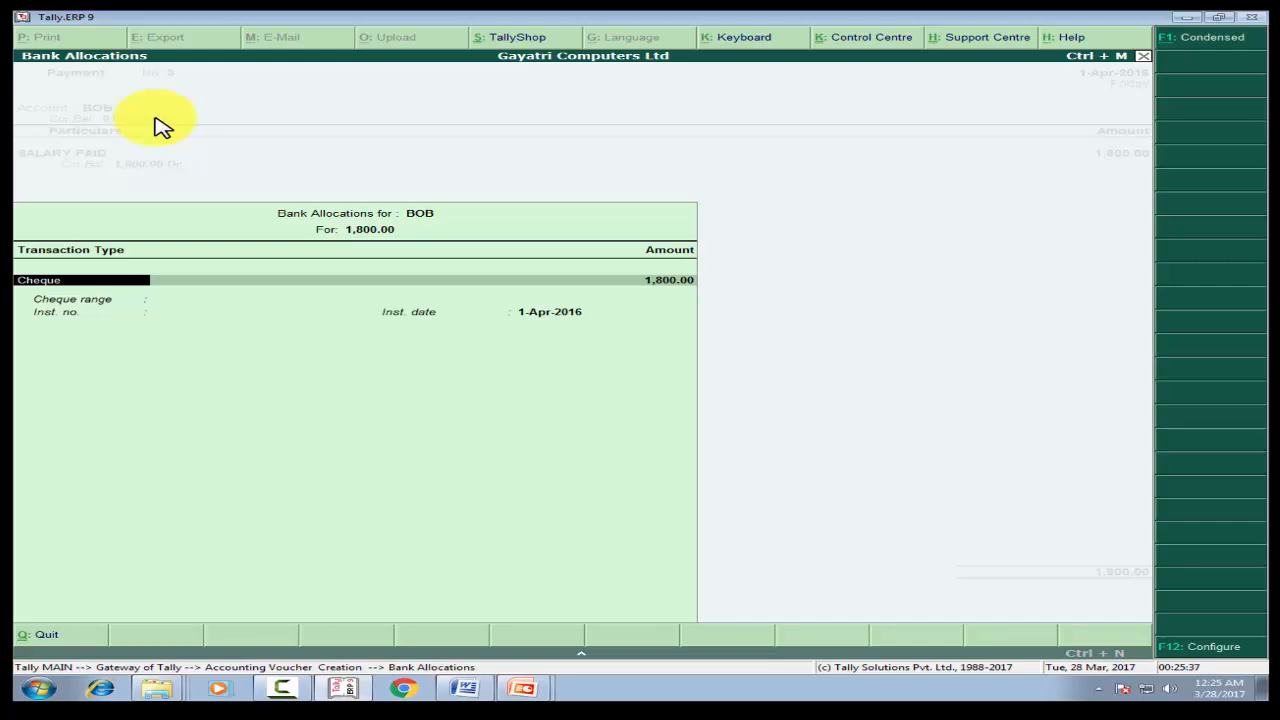
{"action": "key", "text": "Return"}
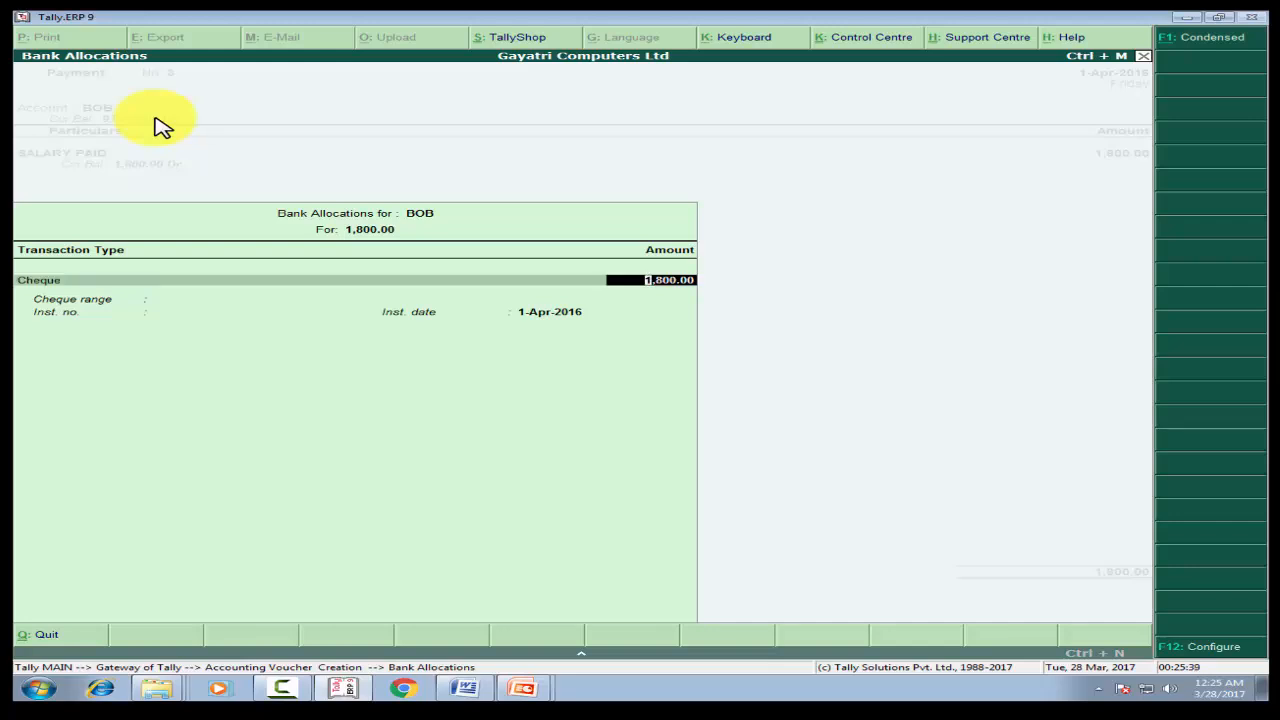
{"action": "key", "text": "Return"}
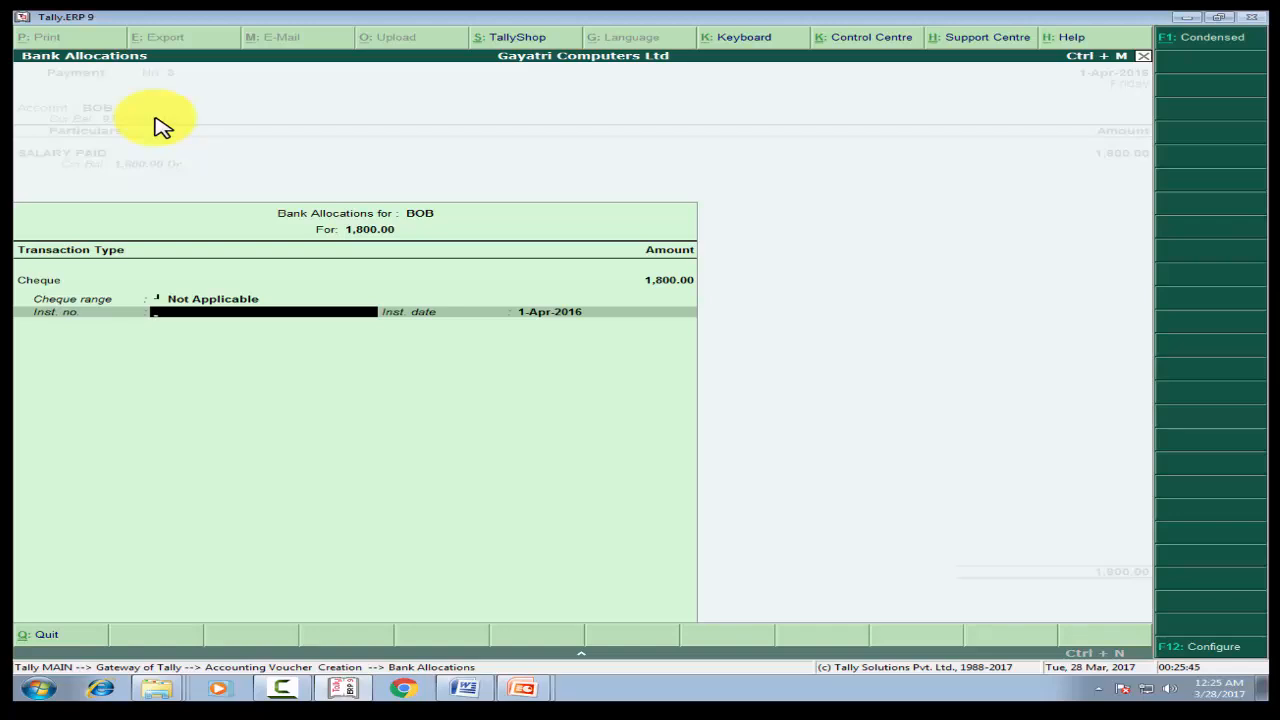
{"action": "type", "text": "17582"}
{"action": "key", "text": "Return"}
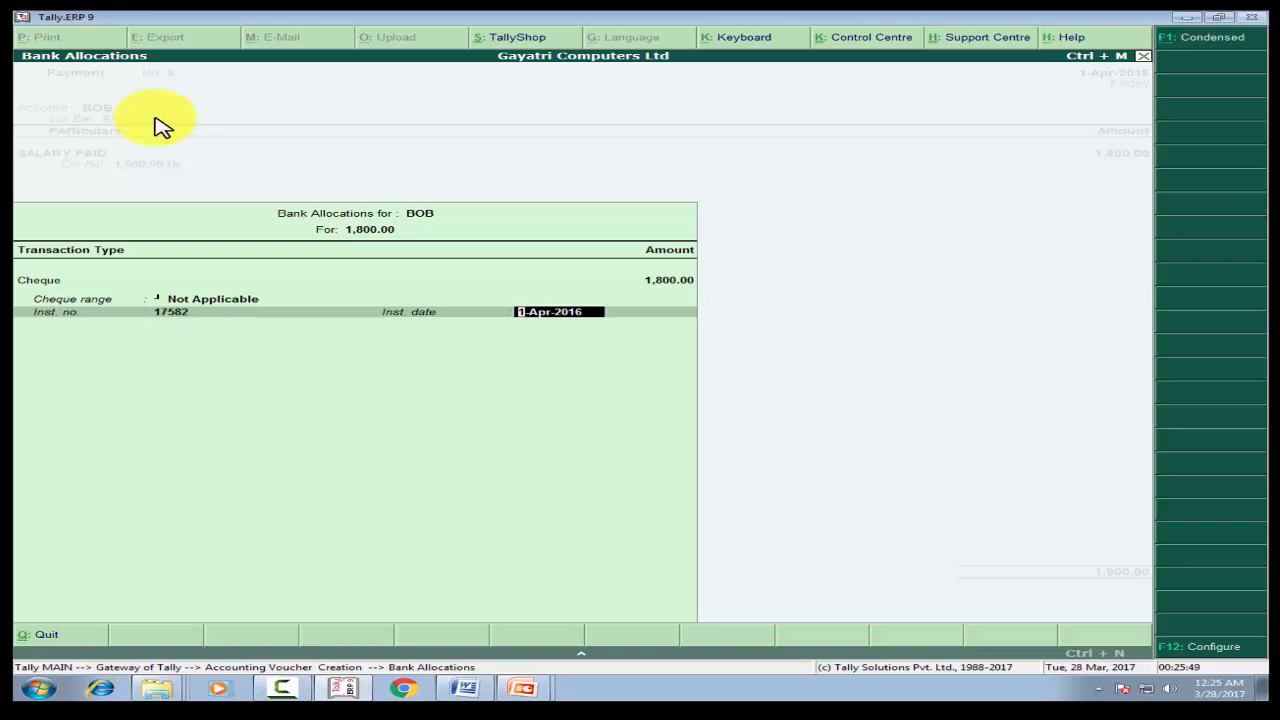
{"action": "key", "text": "Return"}
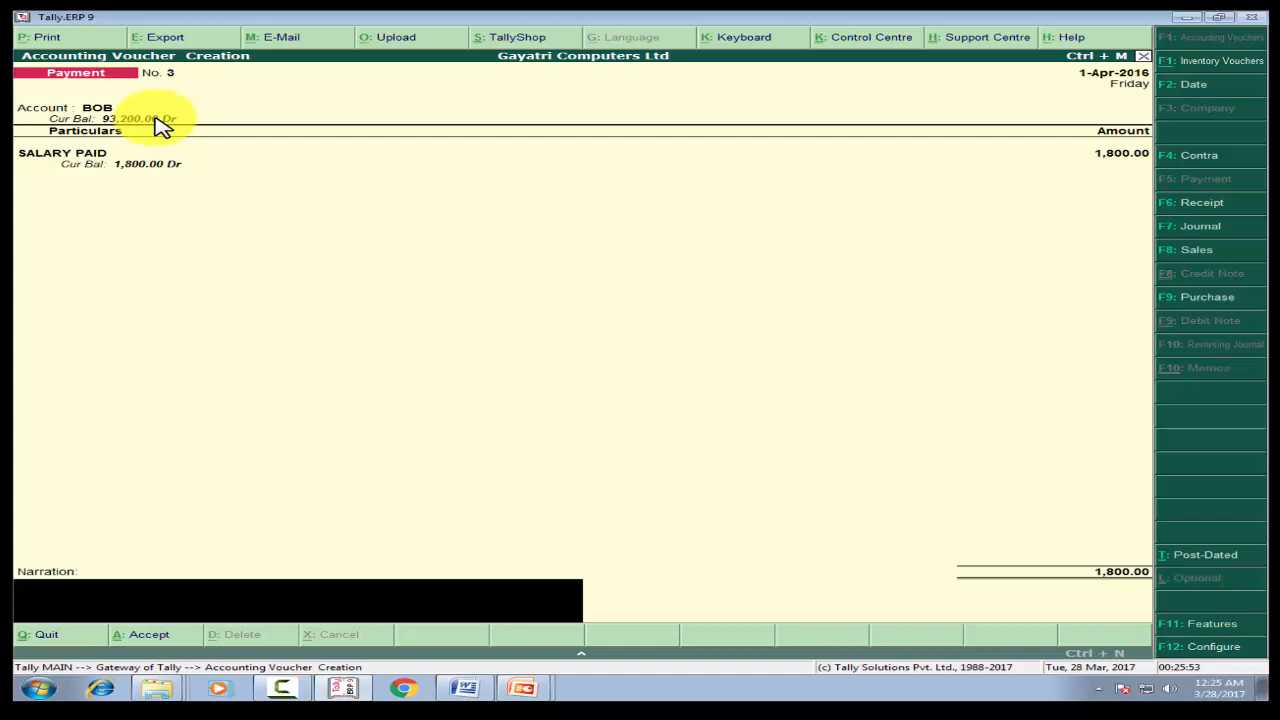
Add the narration BEING RS 1800 PAID BY CHEQUE OF BOBO FOR SALARY to the salary payment and save the voucher
{"action": "type", "text": "BEING RS 18000"}
{"action": "key", "text": "BackSpace"}
{"action": "type", "text": "PAID BY"}
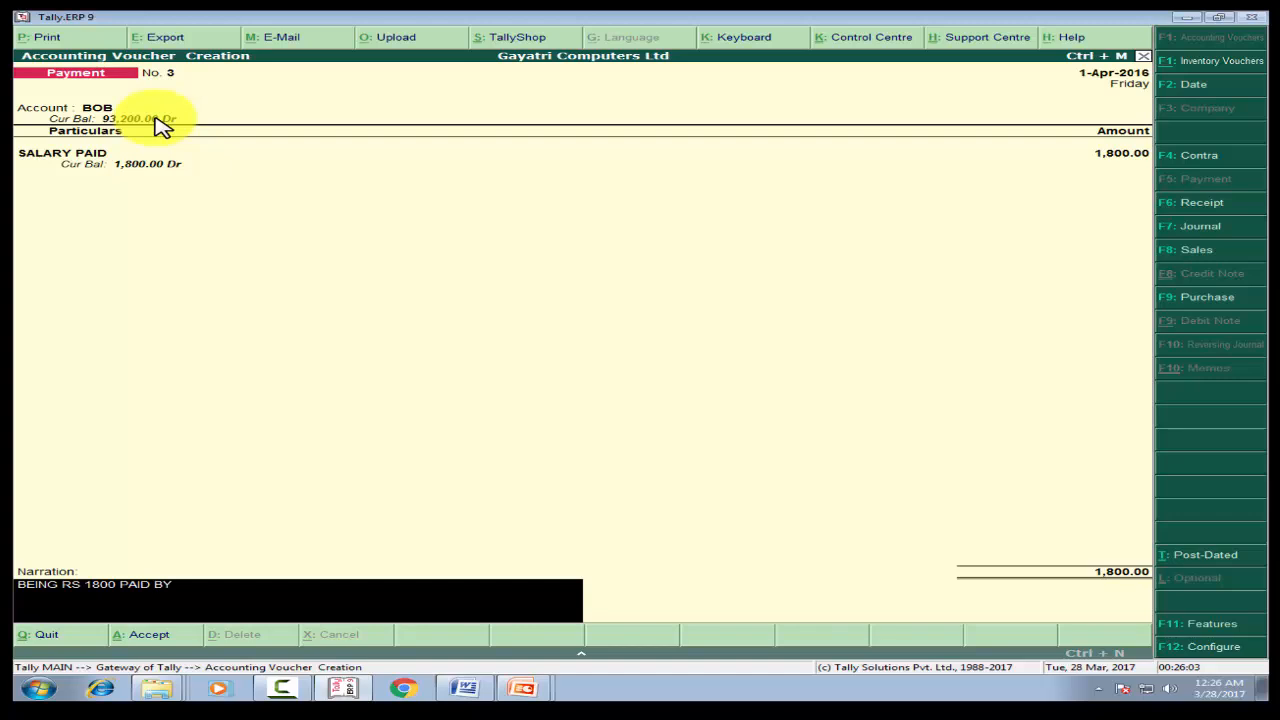
{"action": "type", "text": " CHEQUE OF BOBO FRO"}
{"action": "key", "text": "BackSpace"}
{"action": "key", "text": "BackSpace"}
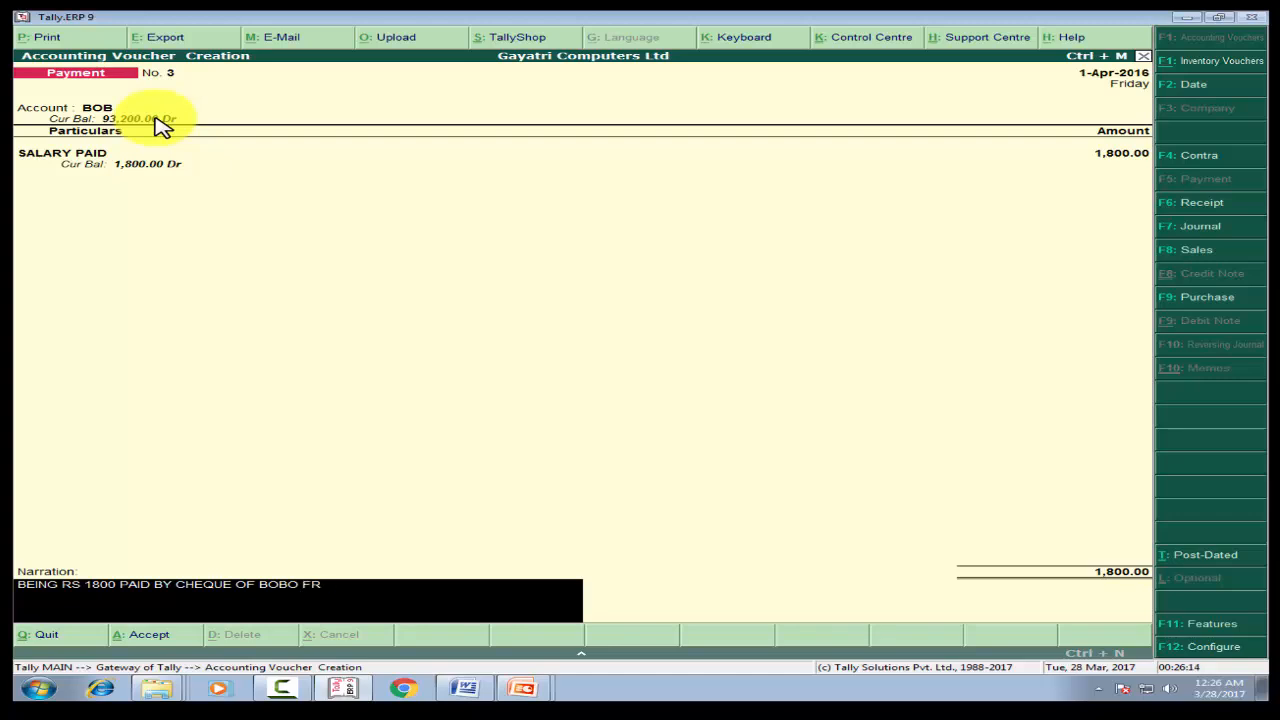
{"action": "type", "text": "OR SALARY"}
{"action": "key", "text": "Return"}
{"action": "key", "text": "Return"}
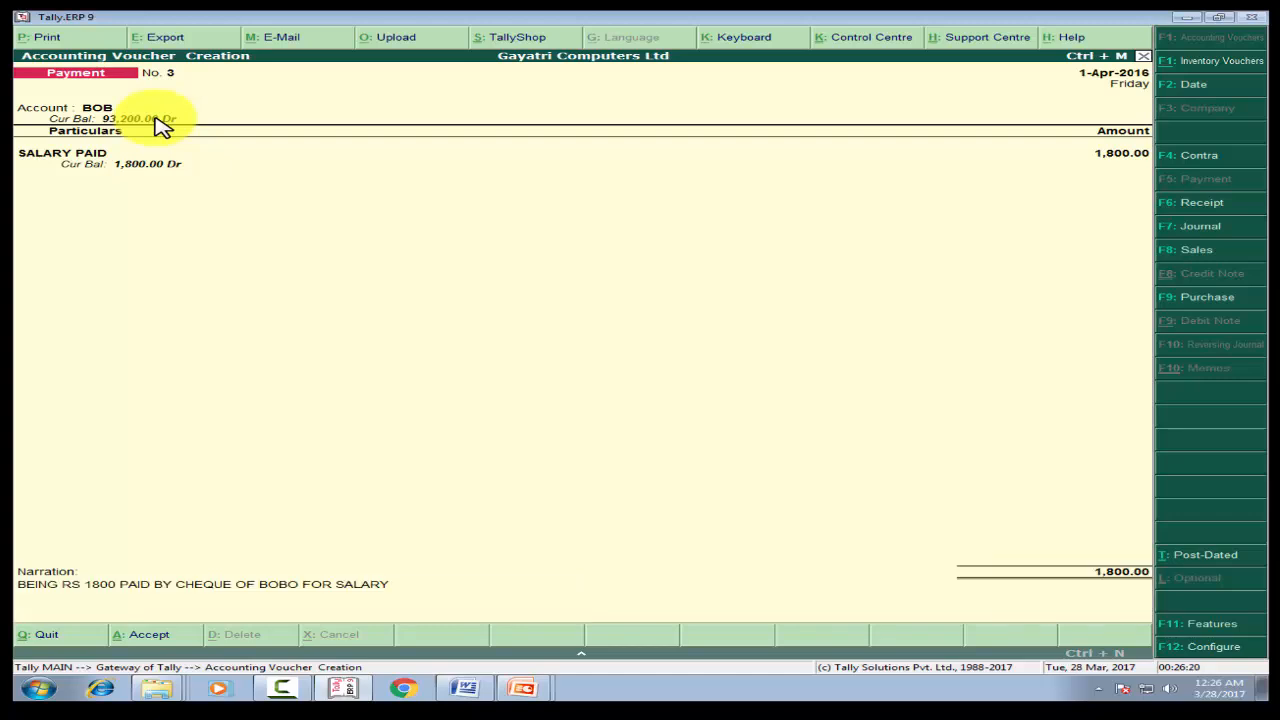
Check the next transaction in PowerPoint, and back in Tally.ERP 9 add Outstsnding Electricity with 5,000 below the rent line of the Sbi payment
{"action": "key", "text": "alt+Tab"}
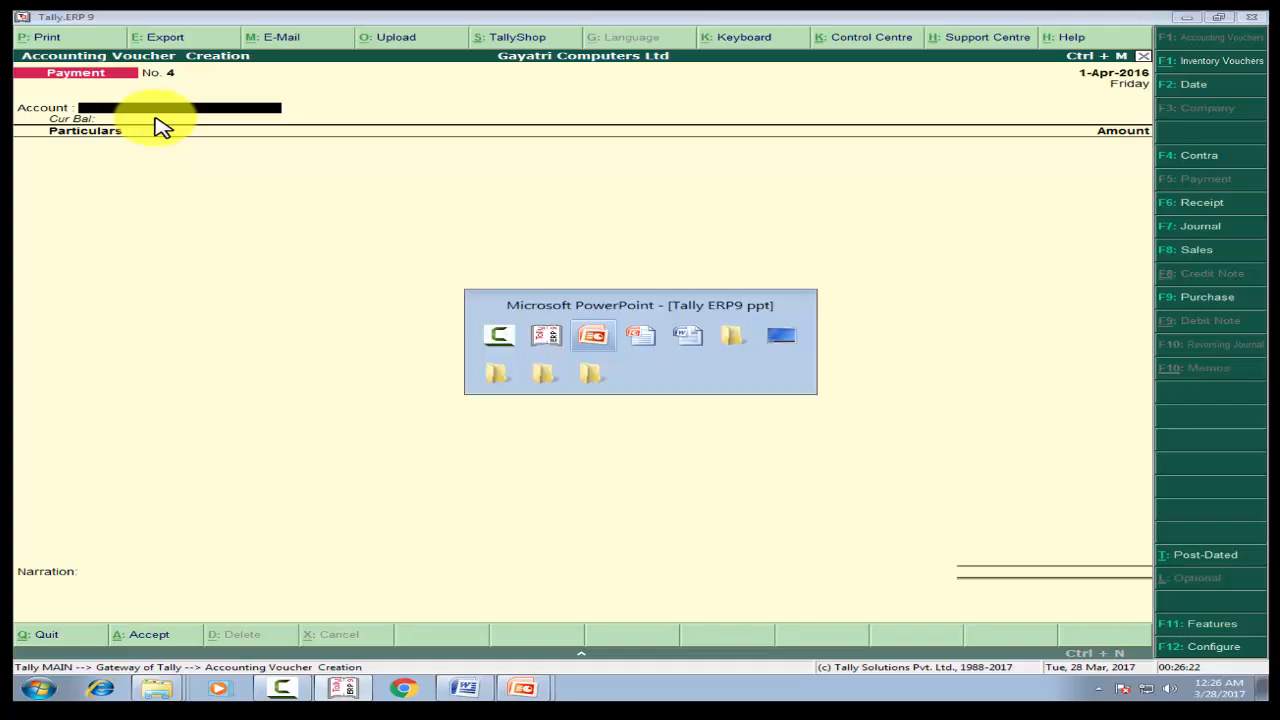
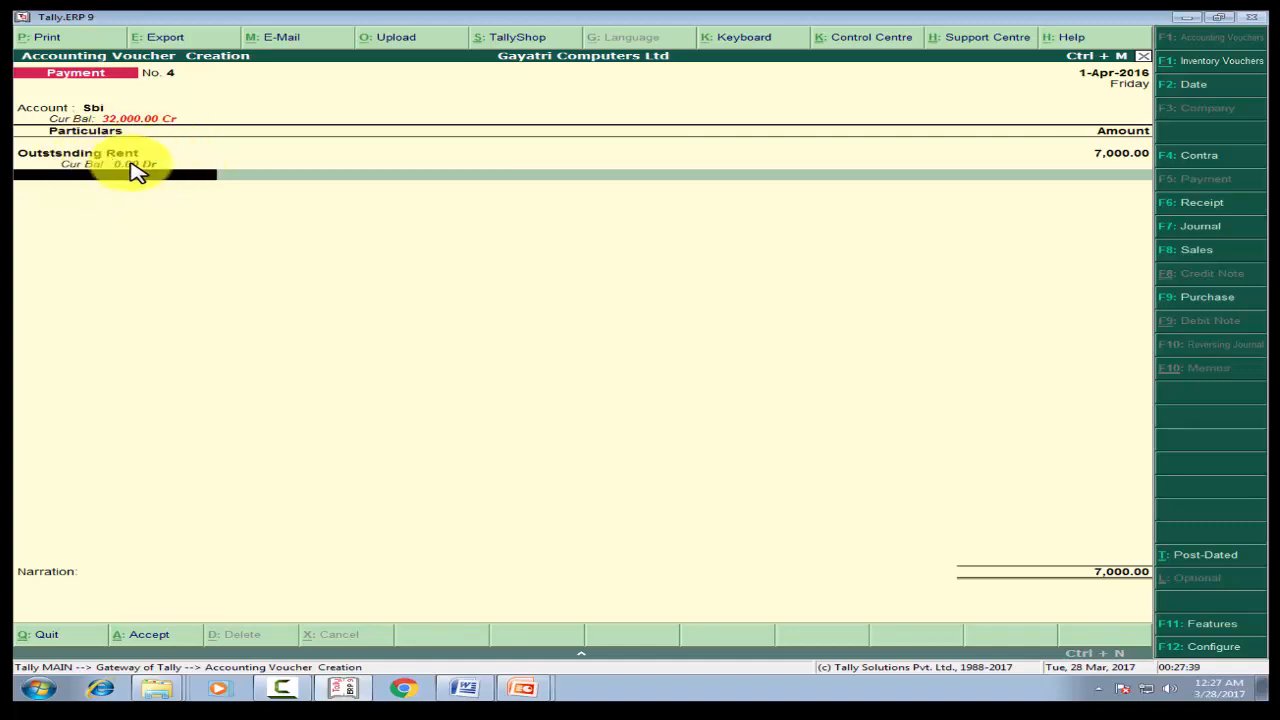
{"action": "type", "text": "o"}
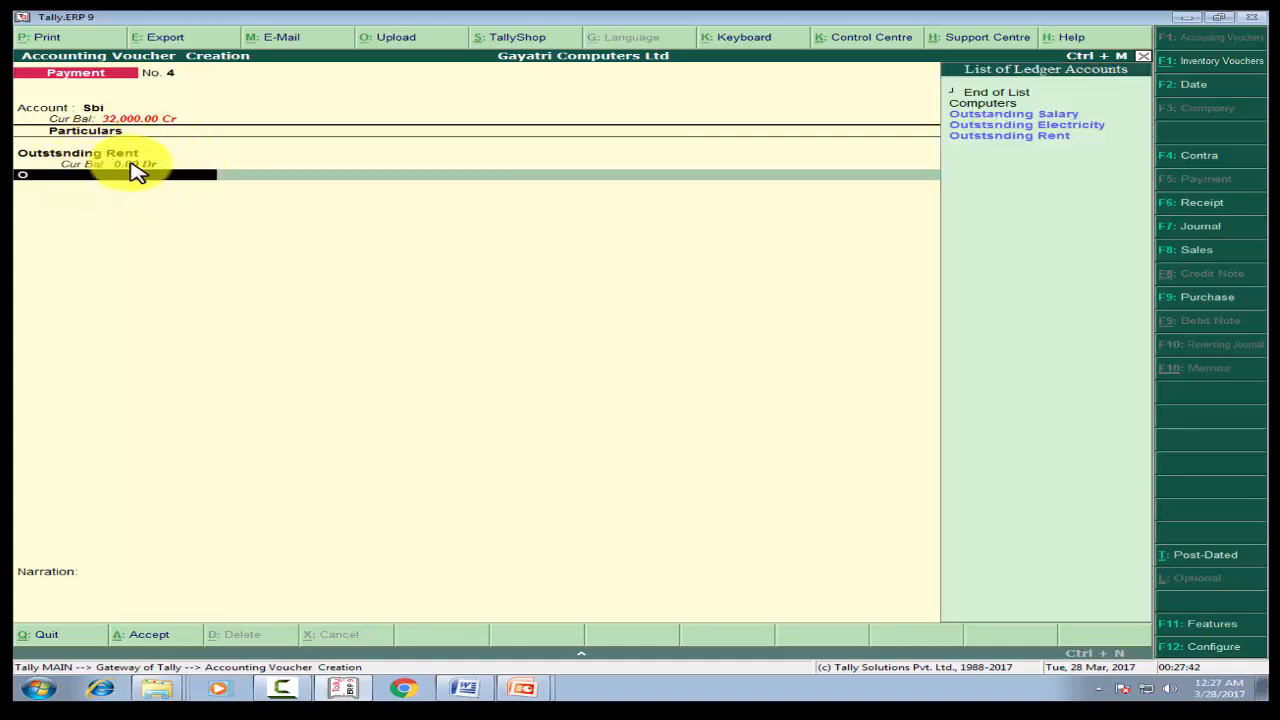
{"action": "key", "text": "Down"}
{"action": "key", "text": "Down"}
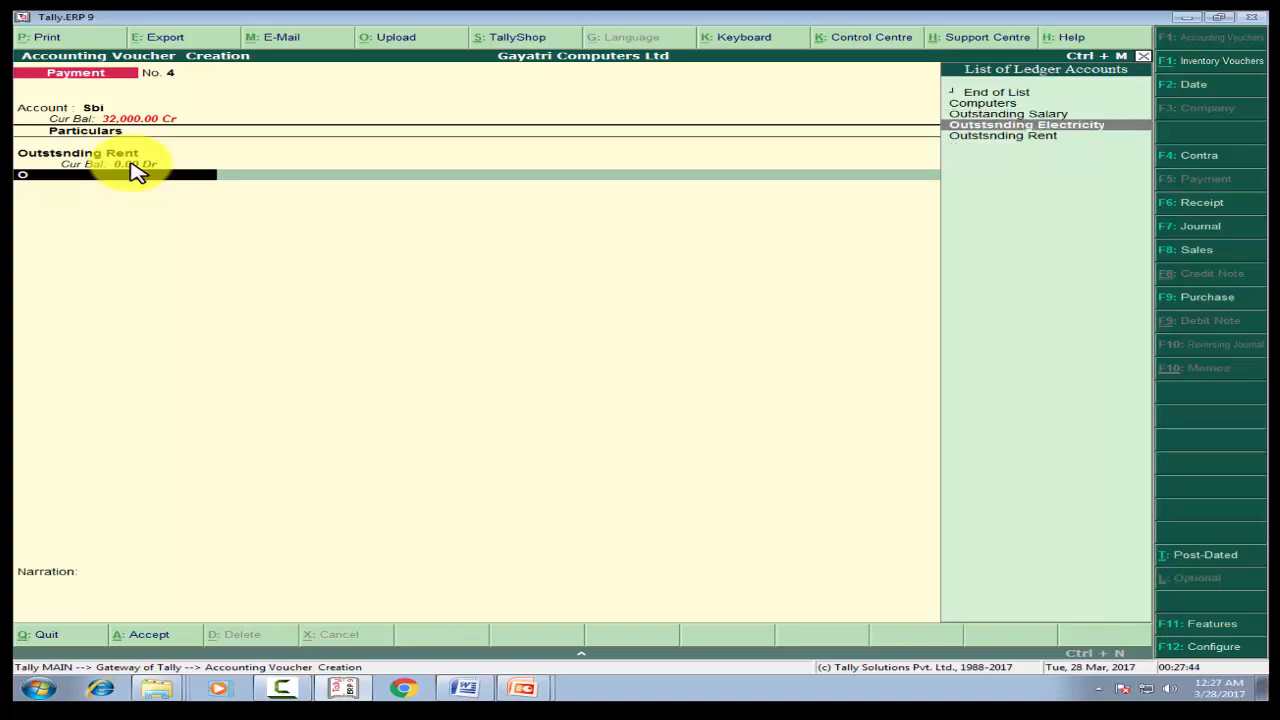
{"action": "key", "text": "Return"}
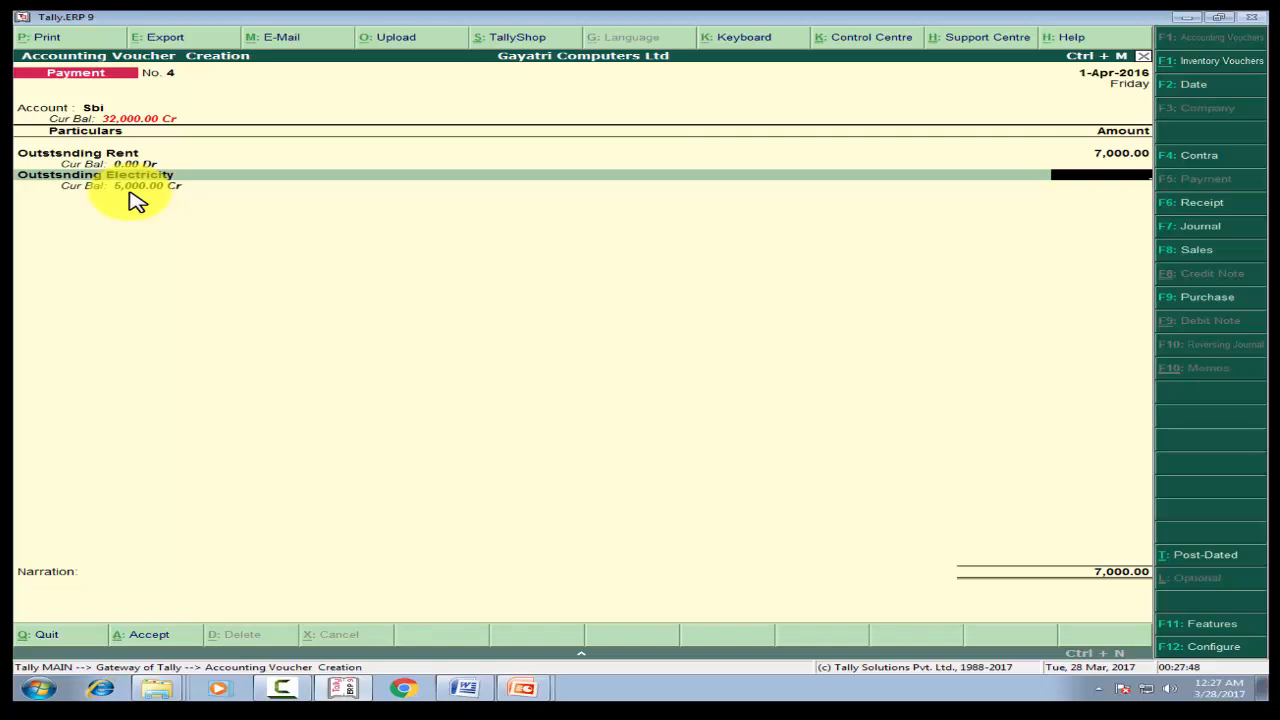
{"action": "type", "text": "5000"}
{"action": "key", "text": "Return"}
{"action": "key", "text": "Return"}
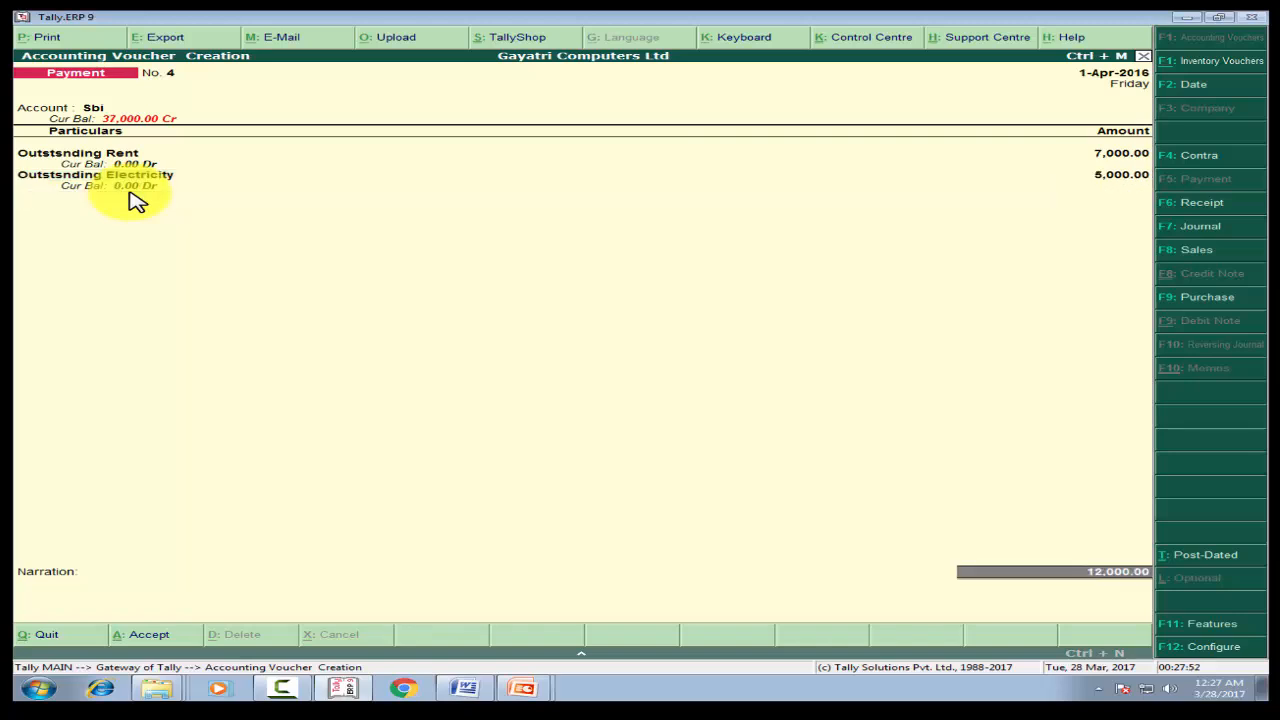
Allocate the 12,000 Sbi payment to a cheque with instrument number 149960 dated 1-Apr-2016
{"action": "key", "text": "Return"}
{"action": "key", "text": "Return"}
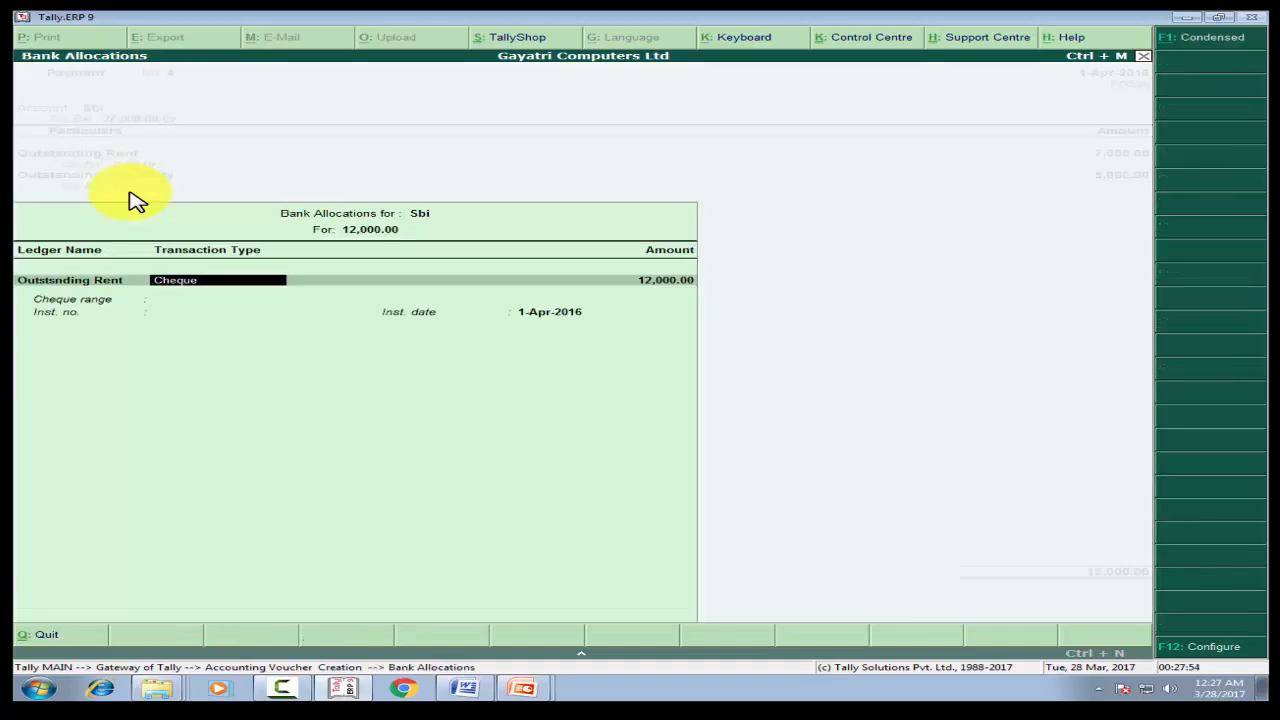
{"action": "key", "text": "Return"}
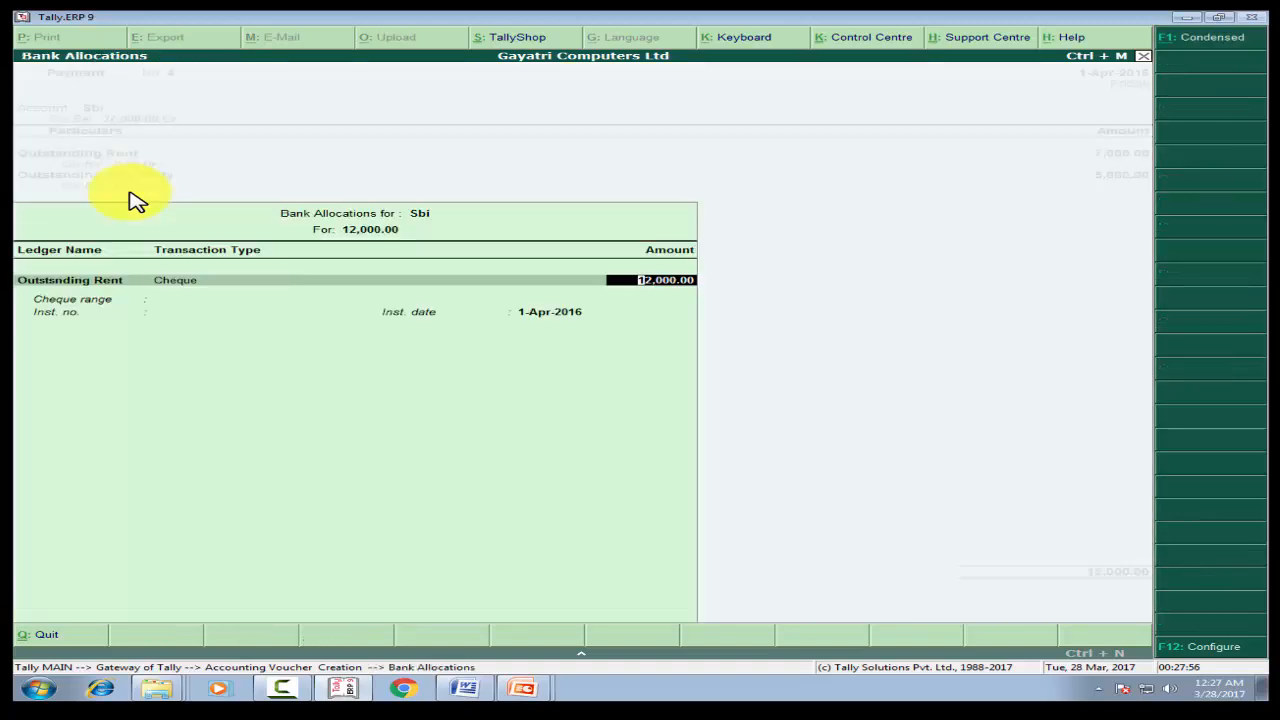
{"action": "key", "text": "Return"}
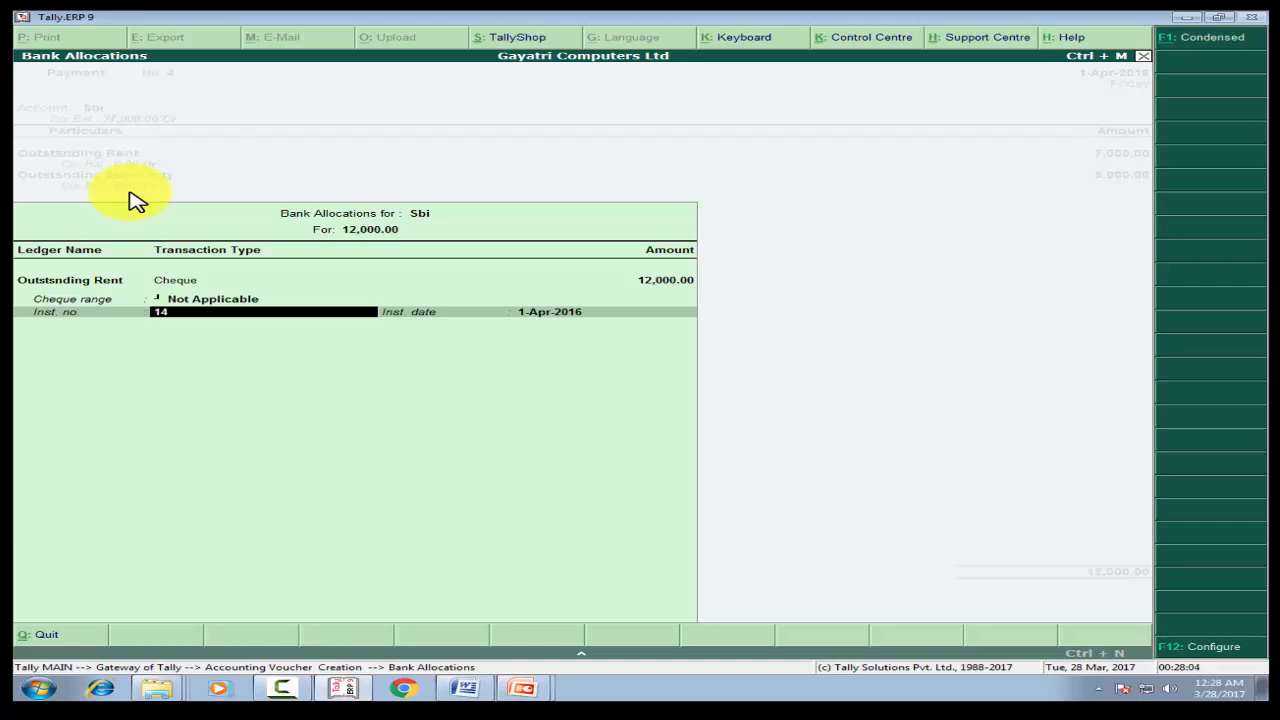
{"action": "type", "text": "9960"}
{"action": "key", "text": "Return"}
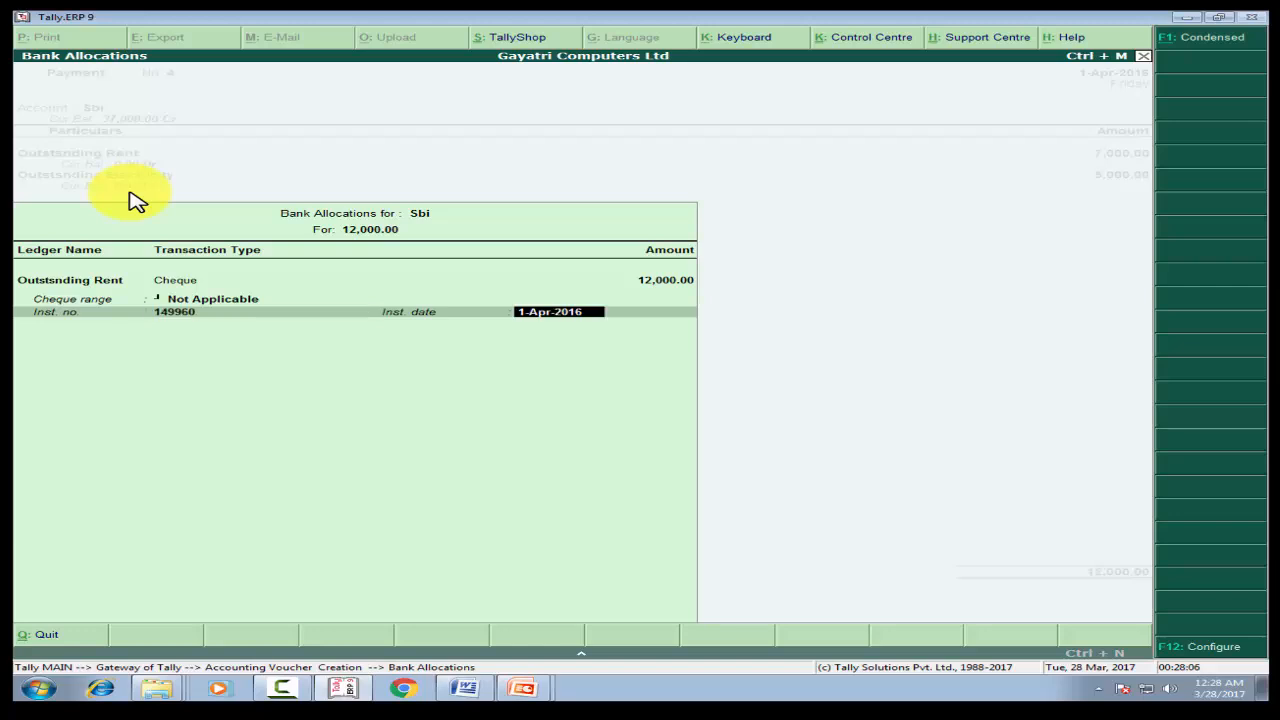
{"action": "key", "text": "Return"}
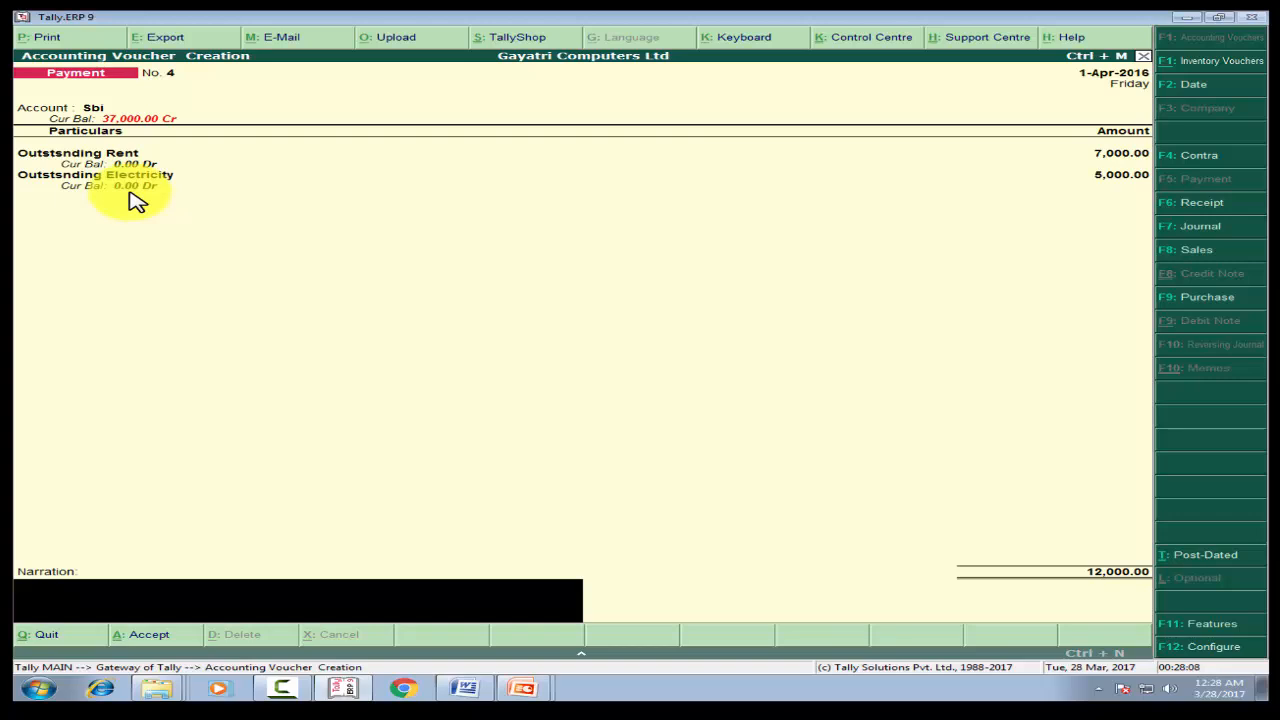
Add the narration BEING OS RENT & ELECTRICITY BILL PAID BY SBI CHQ NO 149960 and save the payment voucher
{"action": "type", "text": "b"}
{"action": "key", "text": "BackSpace"}
{"action": "type", "text": "BEING OS RENT & ELECTRI"}
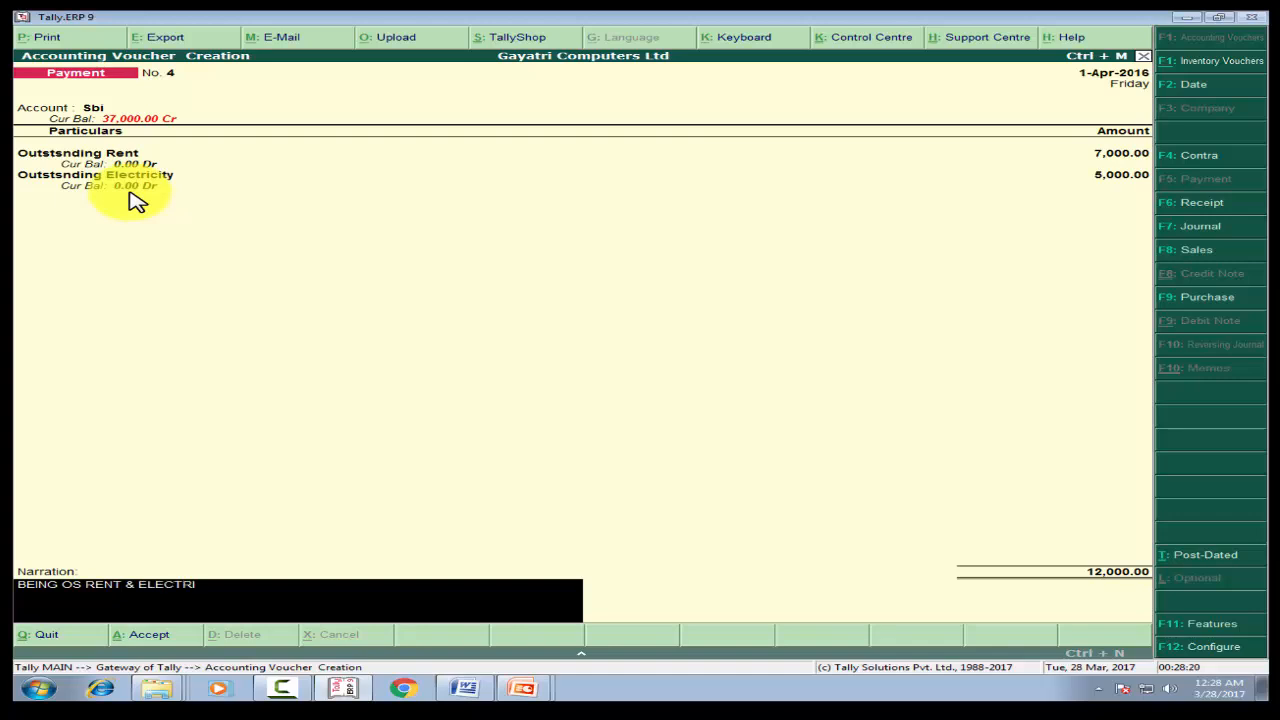
{"action": "type", "text": "CITY BILL PAID BY SBI CH"}
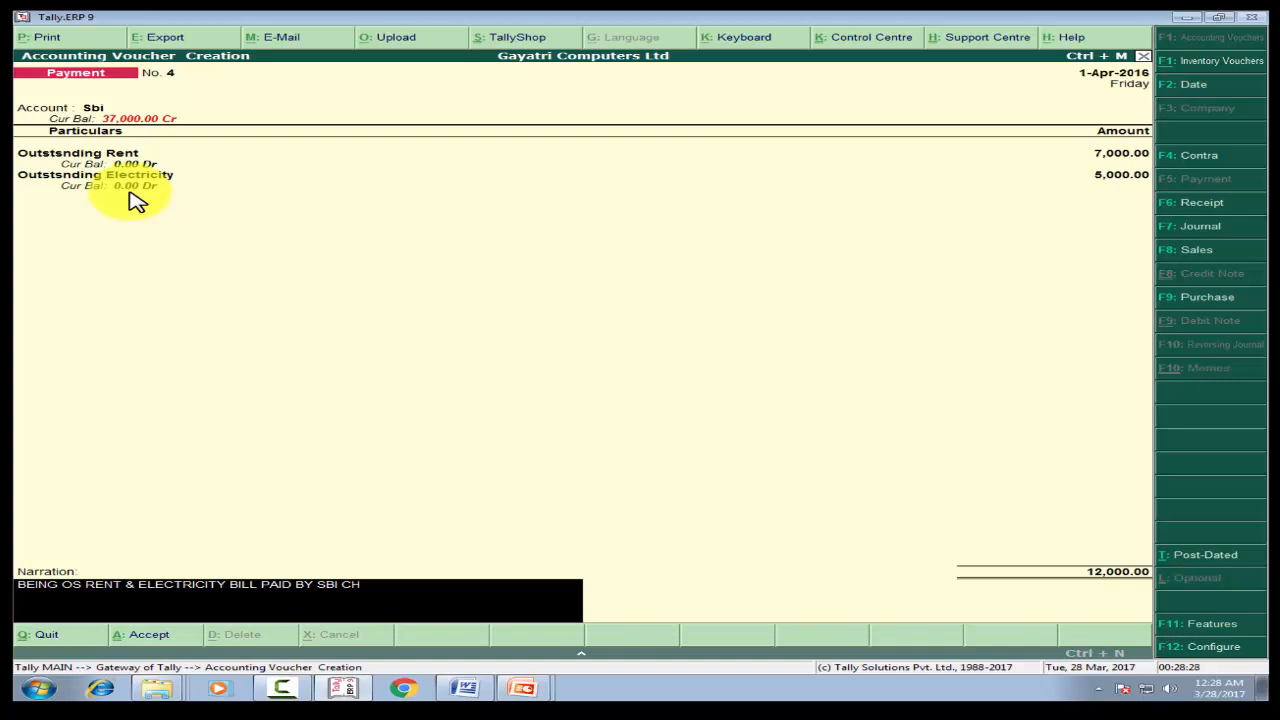
{"action": "type", "text": "Q NO 149960"}
{"action": "key", "text": "Return"}
{"action": "key", "text": "Return"}
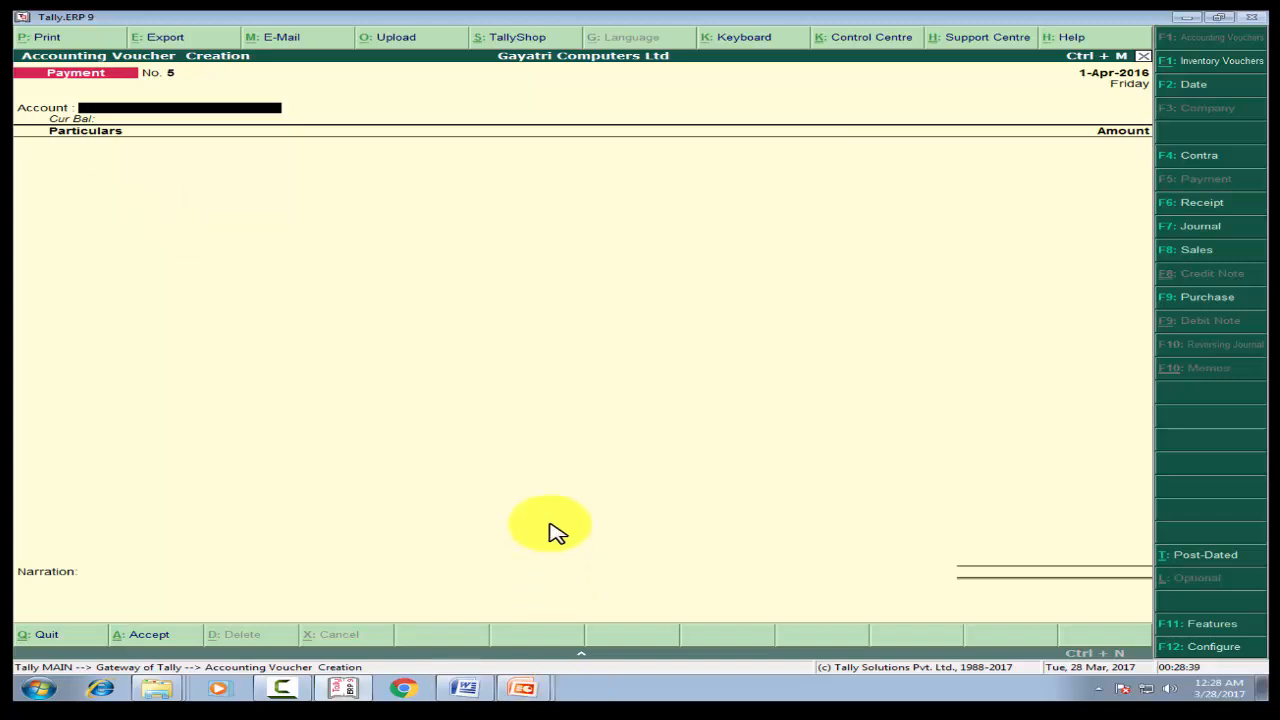
Check the office expenses transaction on the PowerPoint slide, and back in Tally.ERP 9 choose Cash as the new payment voucher's account
{"action": "key", "text": "alt+Tab"}
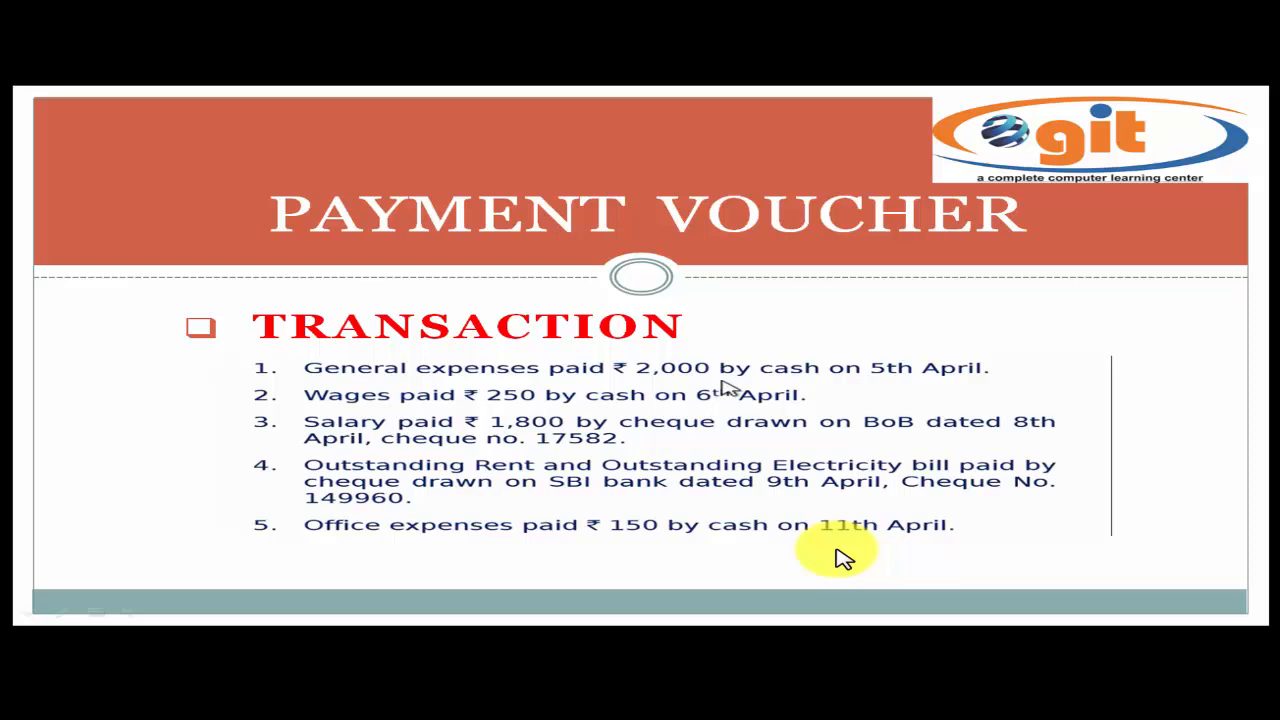
{"action": "key", "text": "alt+Tab"}
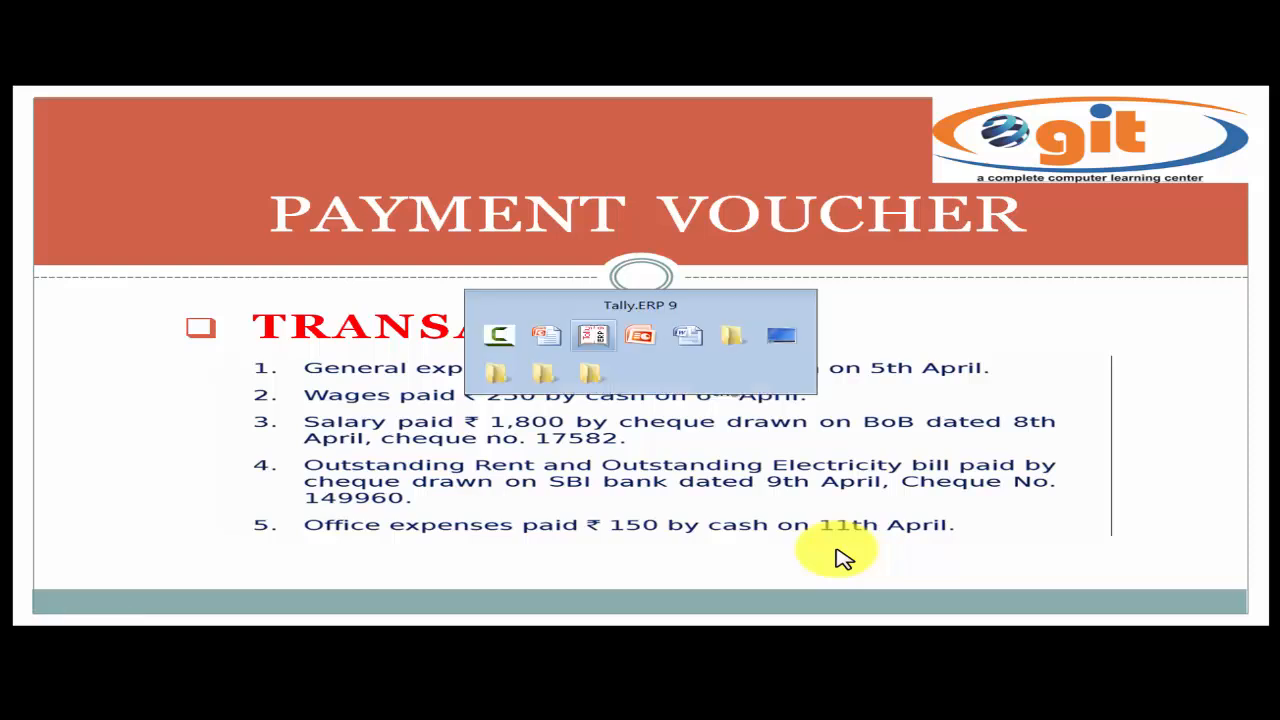
{"action": "key", "text": "alt+Tab"}
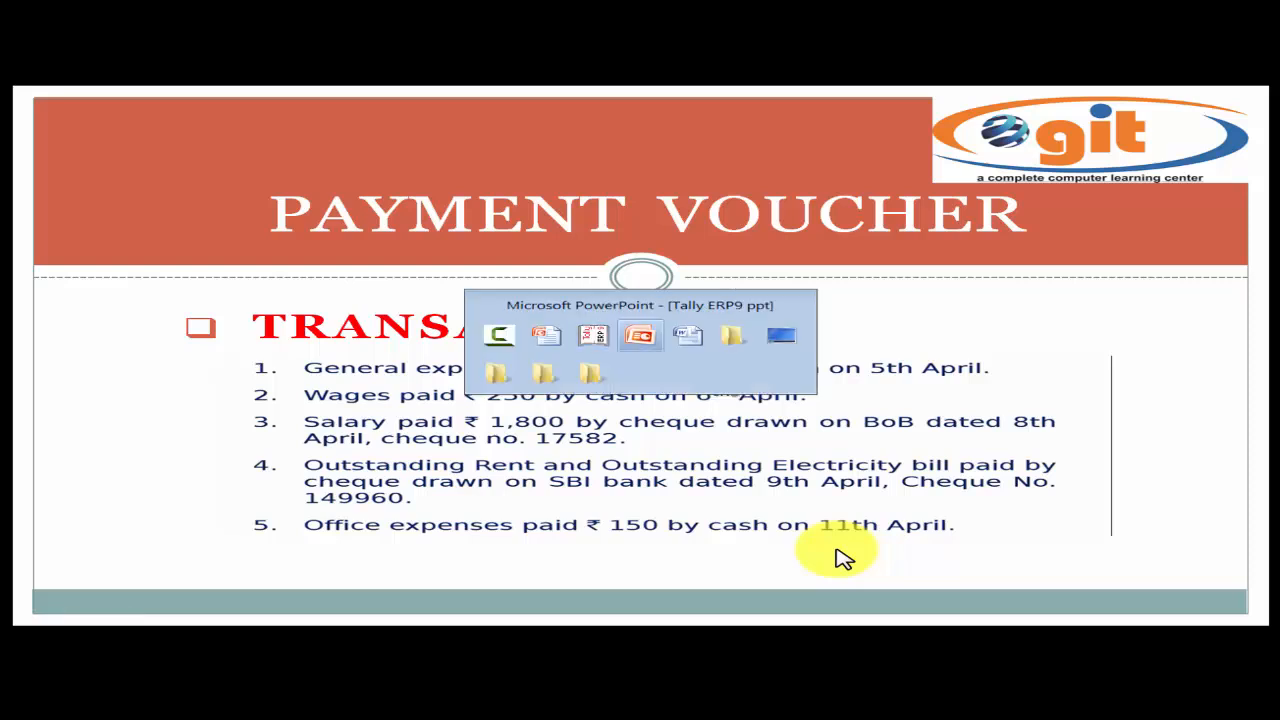
{"action": "key", "text": "alt+Tab"}
{"action": "key", "text": "alt+Tab"}
{"action": "key", "text": "alt+Tab"}
{"action": "key", "text": "alt+Tab"}
{"action": "key", "text": "alt+Tab"}
{"action": "key", "text": "alt+Tab"}
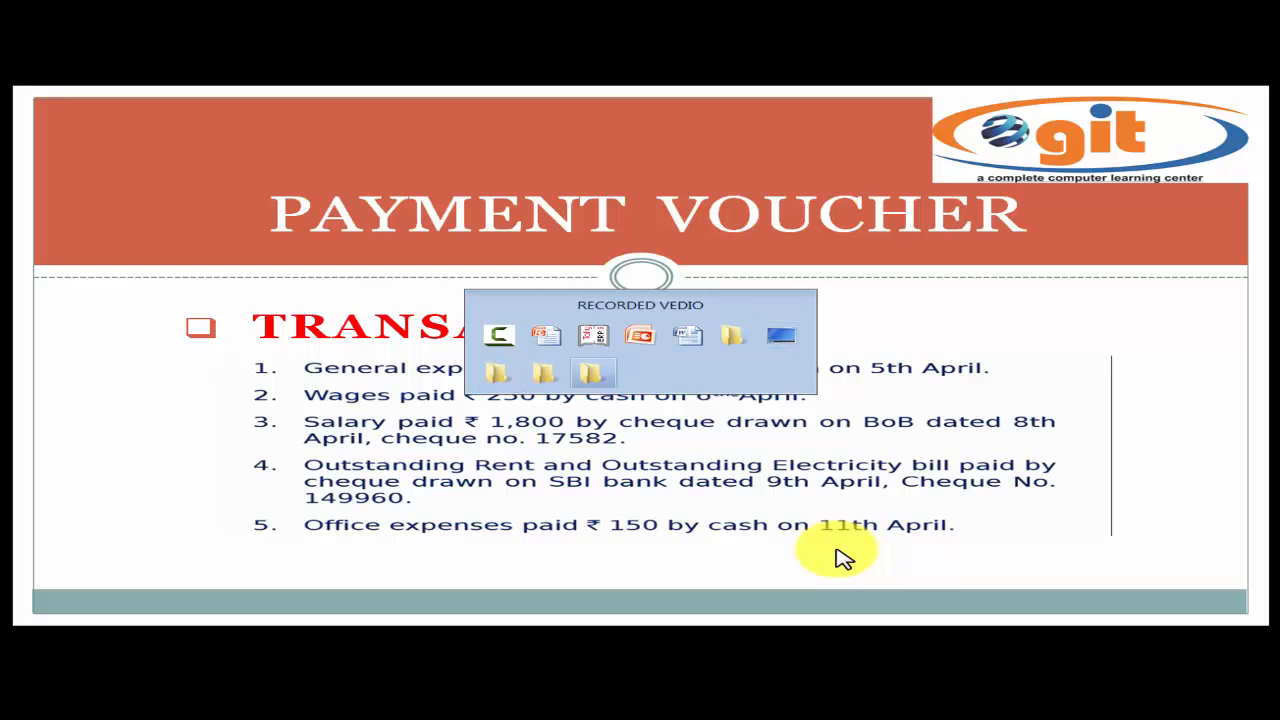
{"action": "key", "text": "alt+Tab"}
{"action": "key", "text": "alt+Tab"}
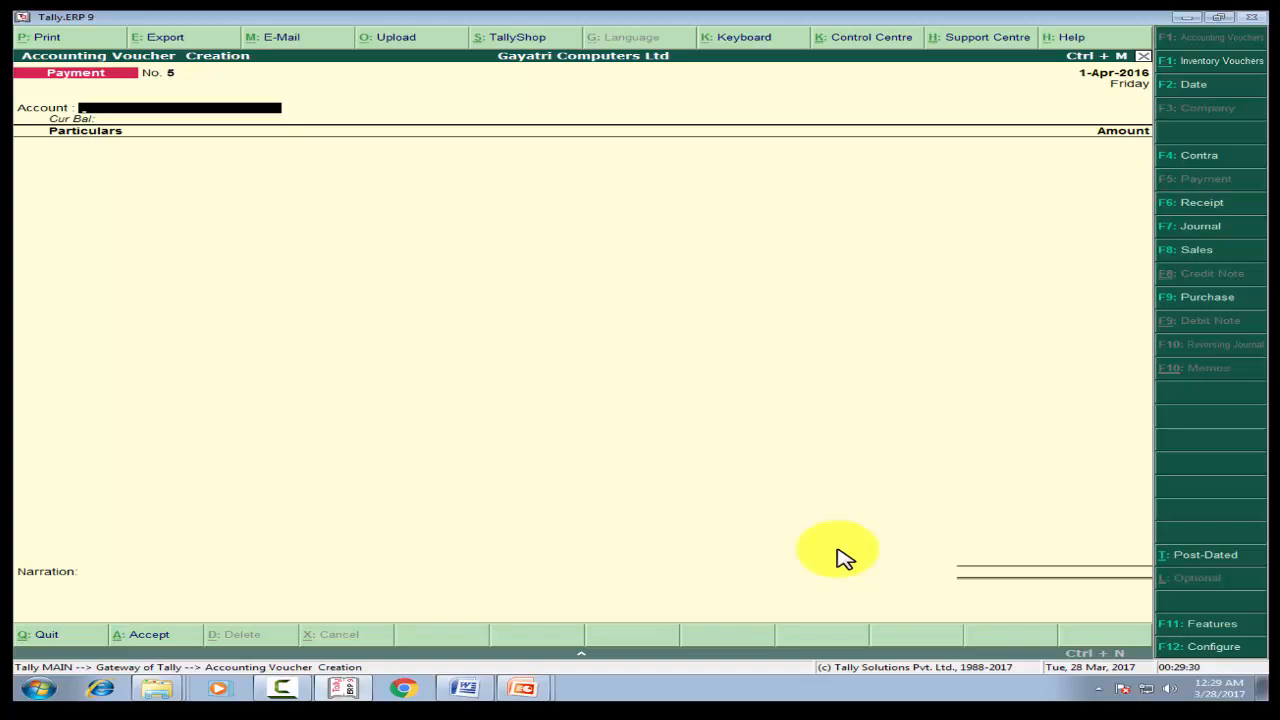
{"action": "type", "text": "C"}
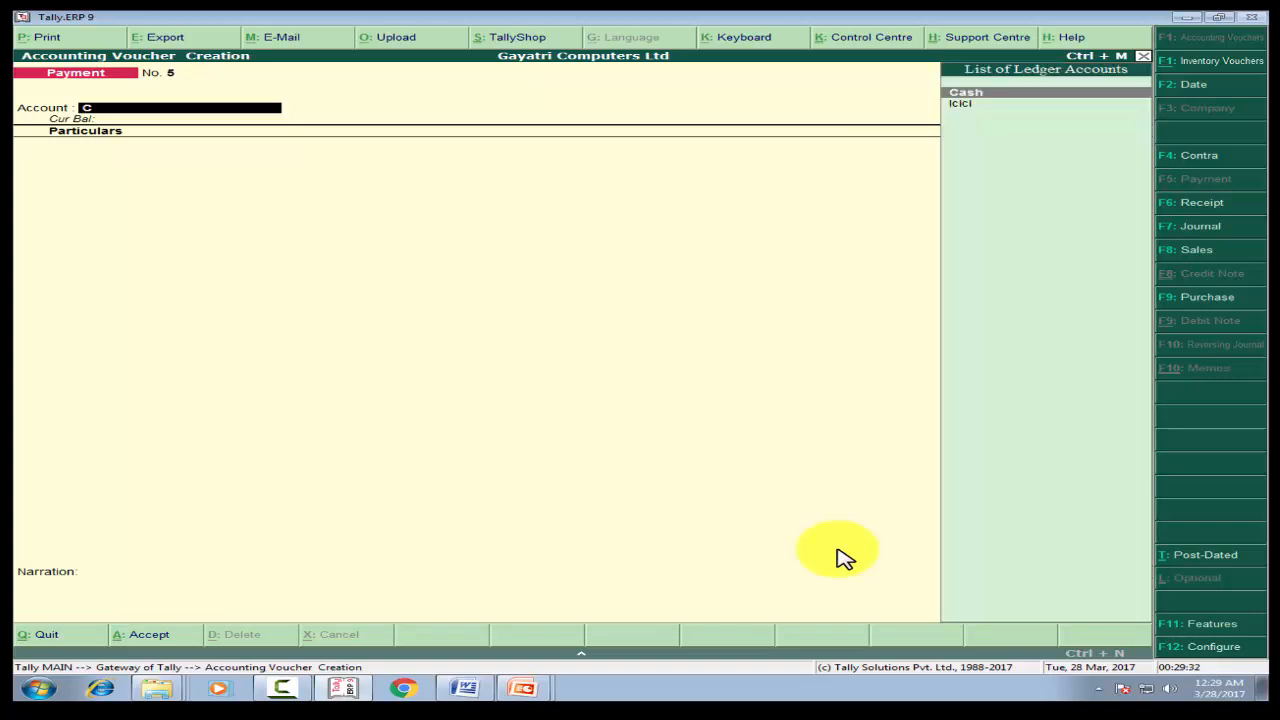
{"action": "key", "text": "Return"}
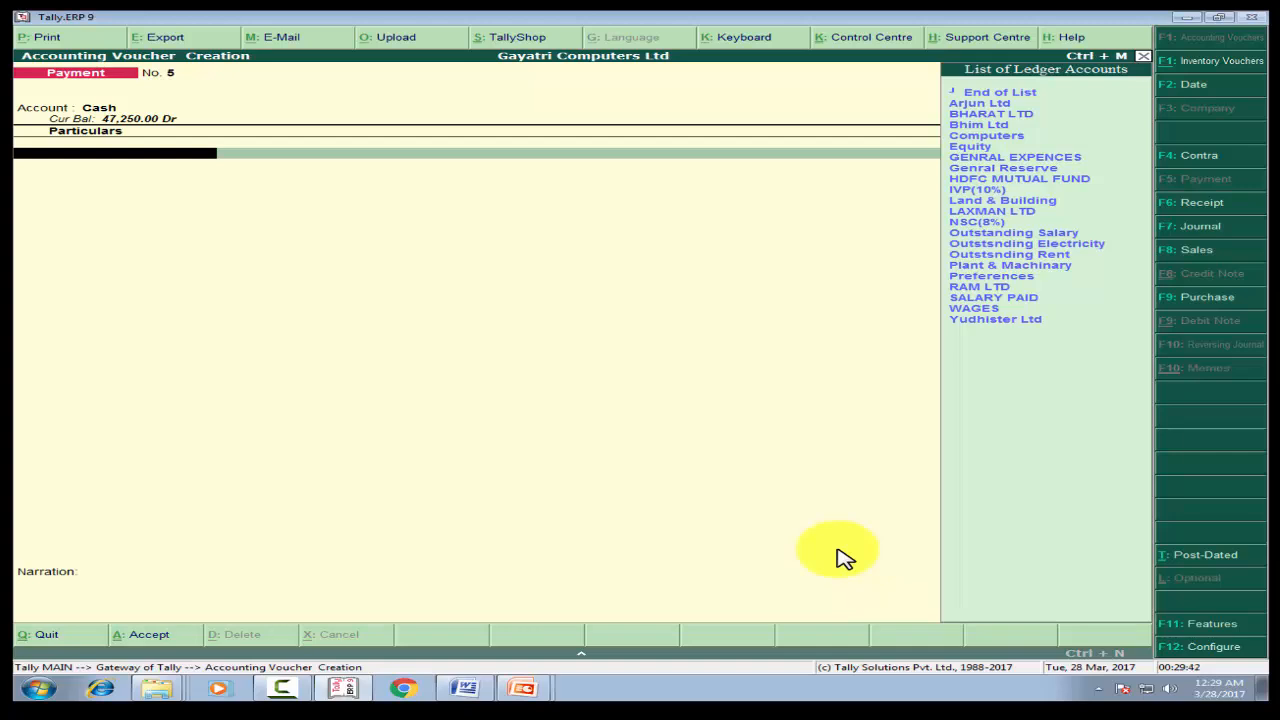
Create a ledger named OFFICE EXPENCES under Indirect Expenses for the particulars line and enter 150 as its amount
{"action": "key", "text": "alt+c"}
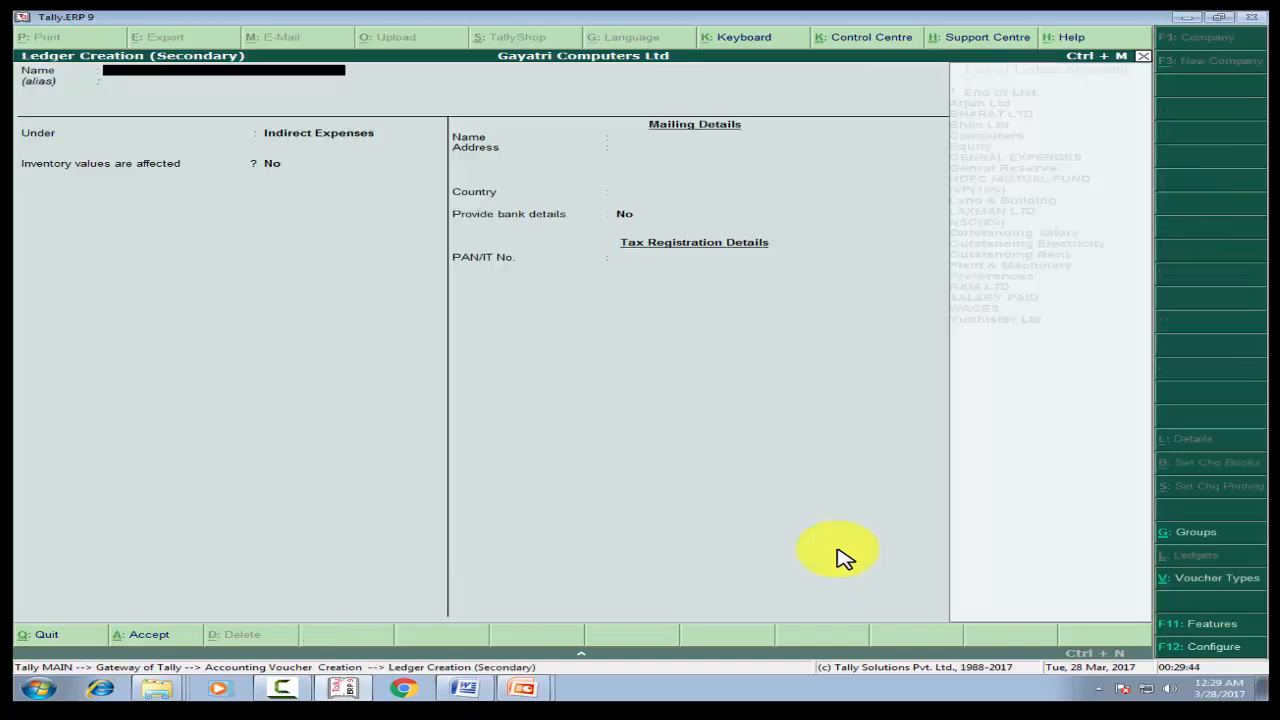
{"action": "type", "text": "OFFICE EX"}
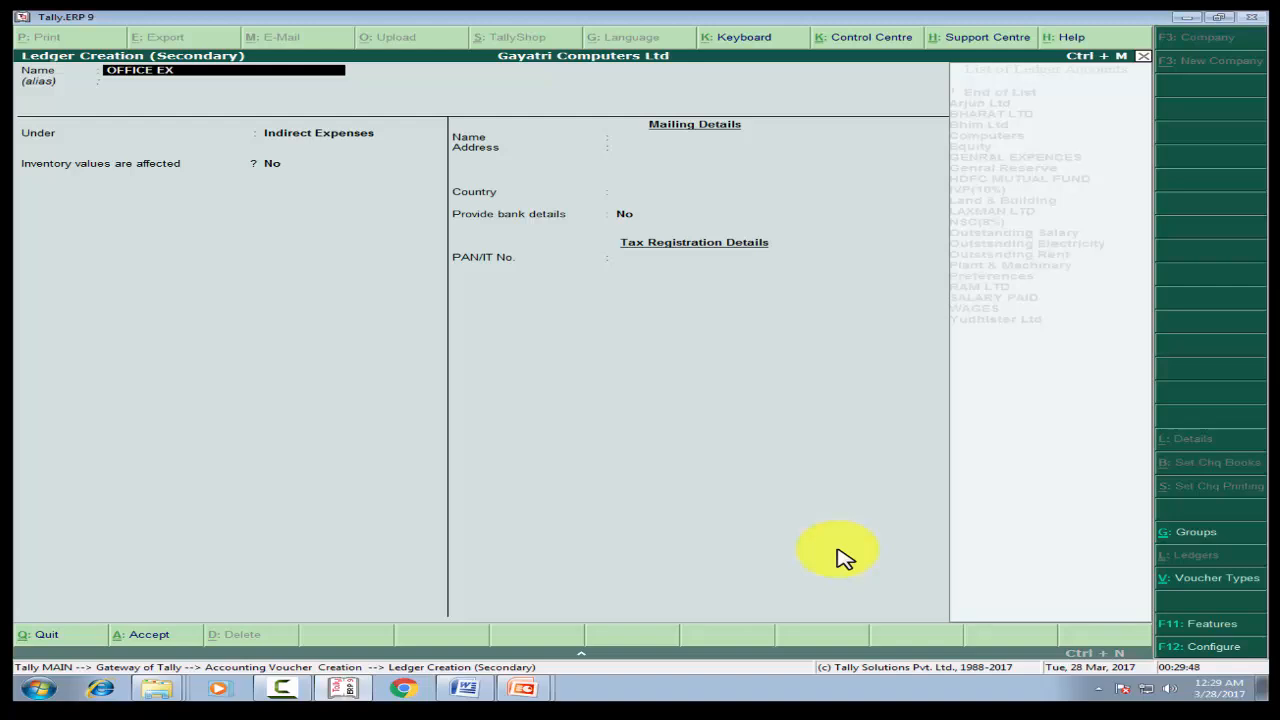
{"action": "type", "text": "PENCES"}
{"action": "key", "text": "Return"}
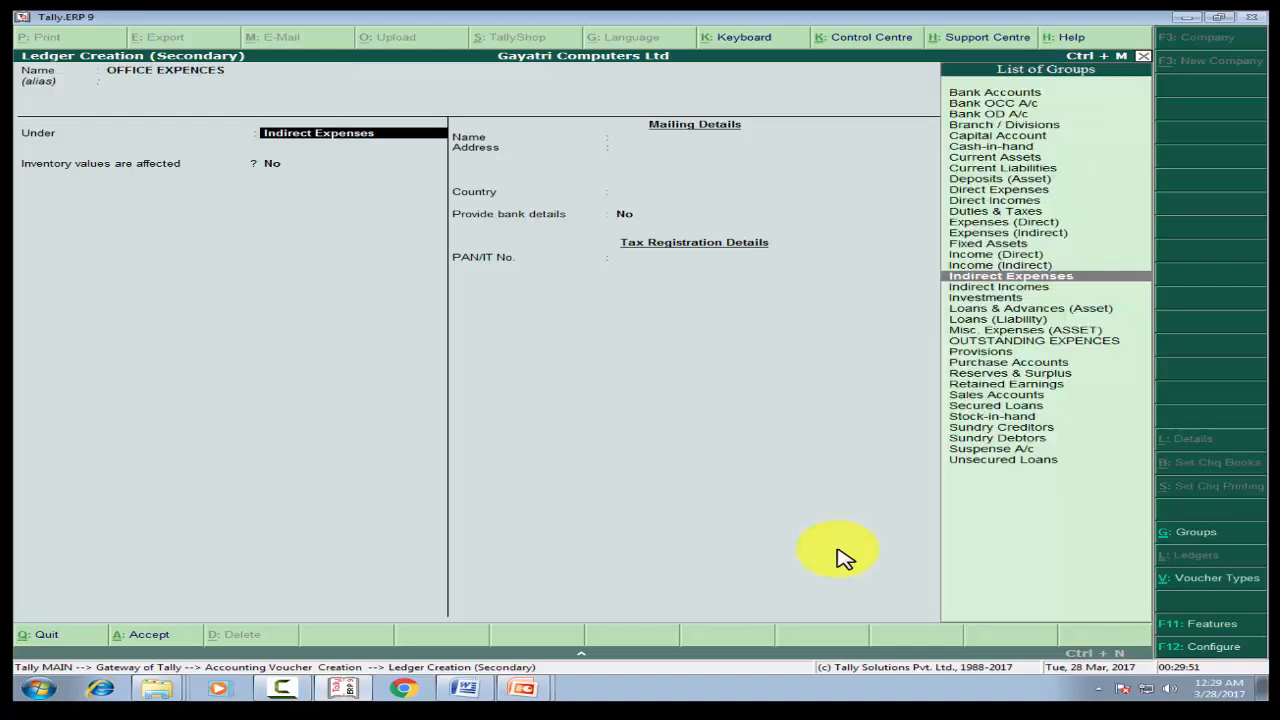
{"action": "key", "text": "Return"}
{"action": "key", "text": "Return"}
{"action": "key", "text": "Return"}
{"action": "key", "text": "Return"}
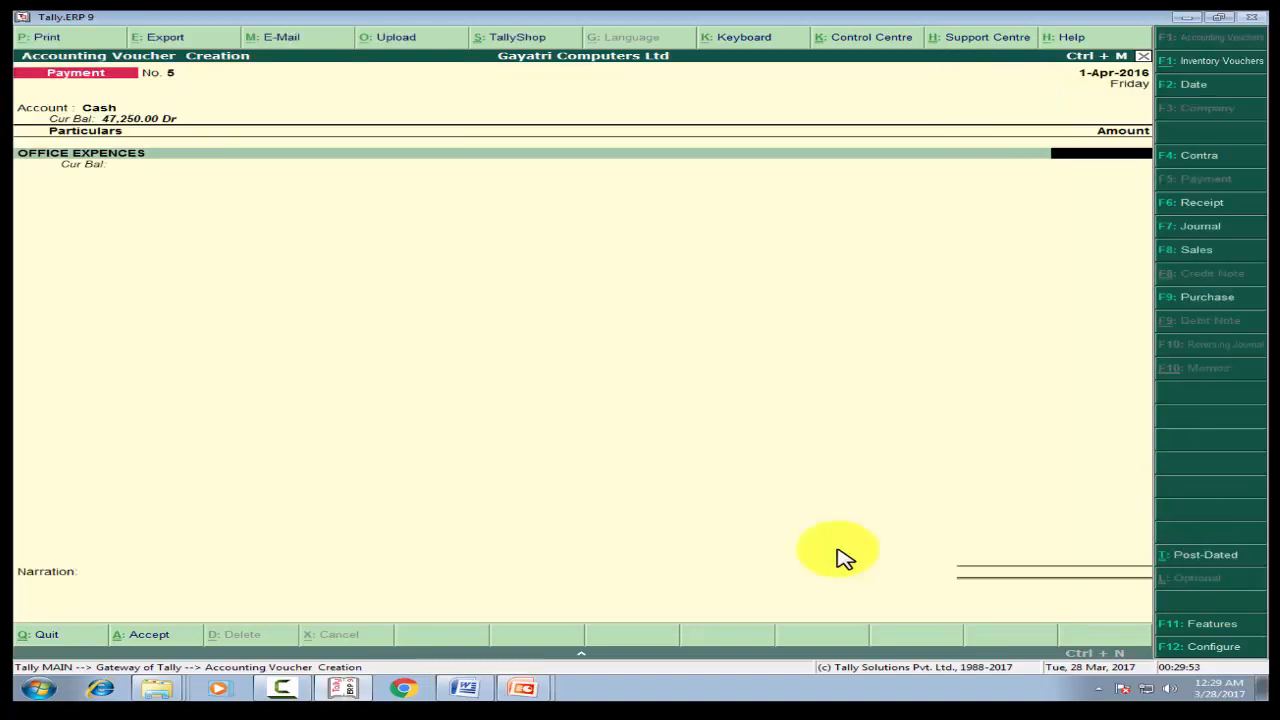
{"action": "type", "text": "150"}
{"action": "key", "text": "Return"}
{"action": "key", "text": "Return"}
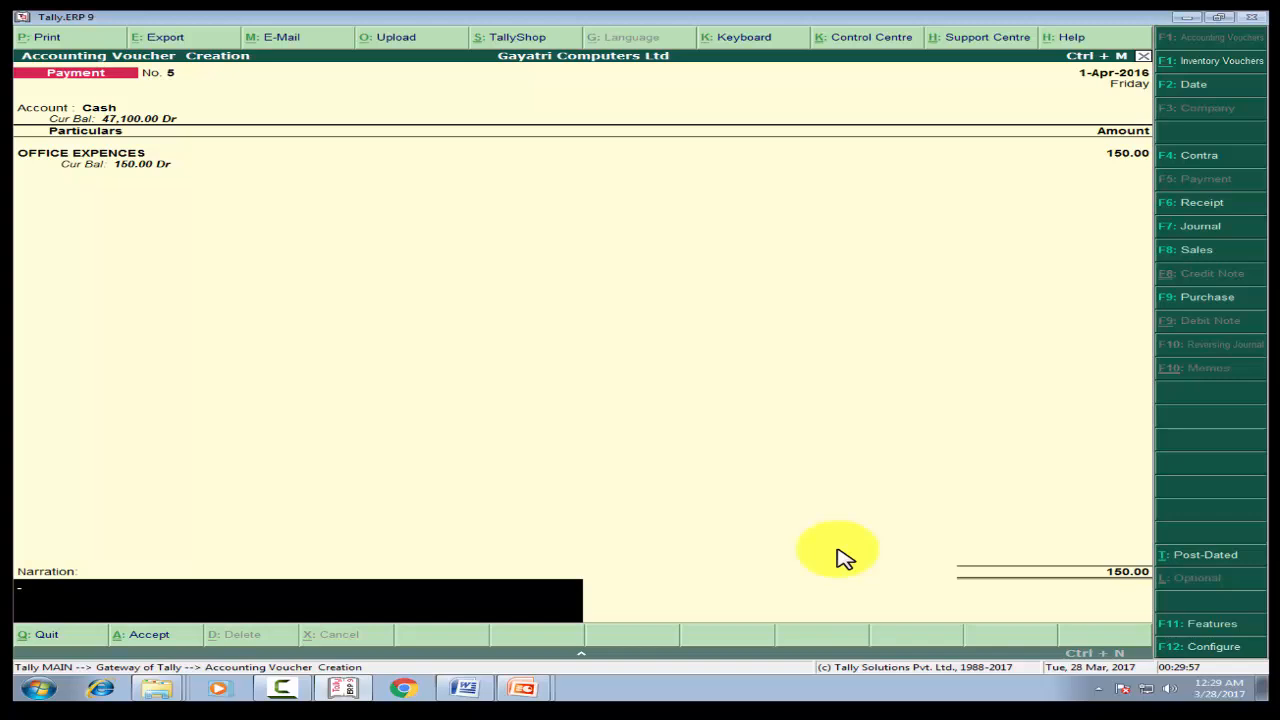
Add the narration BEING RS 150 PAID BY CASH AS OFFICE EXPENCES and save the payment voucher
{"action": "type", "text": "BEING RS 150 PAID BY CASH"}
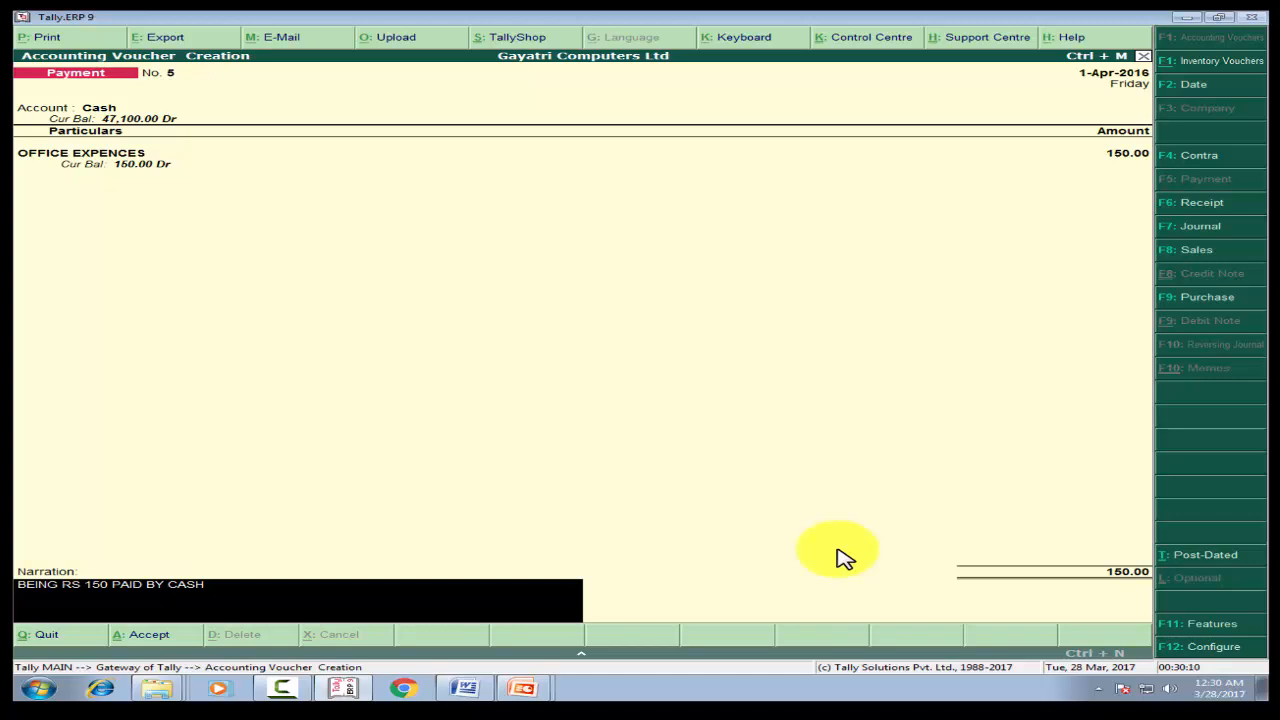
{"action": "type", "text": "AS OFFICE EXPENCES"}
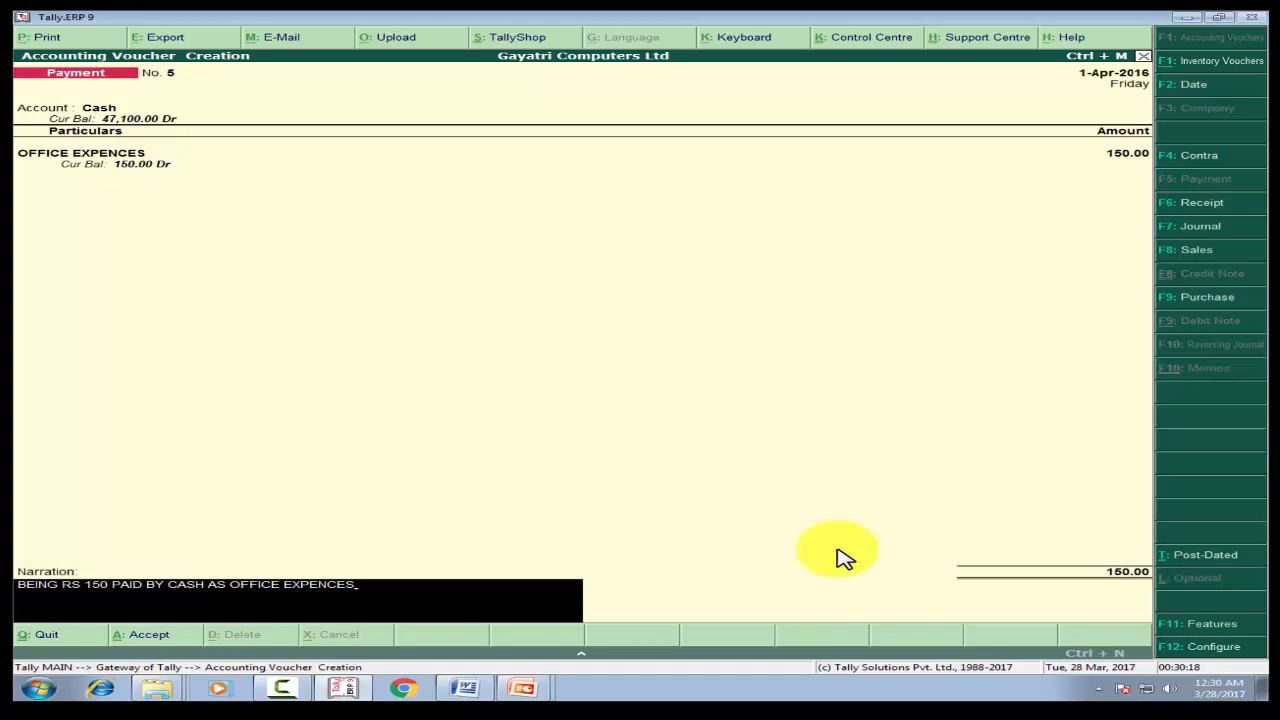
{"action": "key", "text": "Return"}
{"action": "key", "text": "Return"}
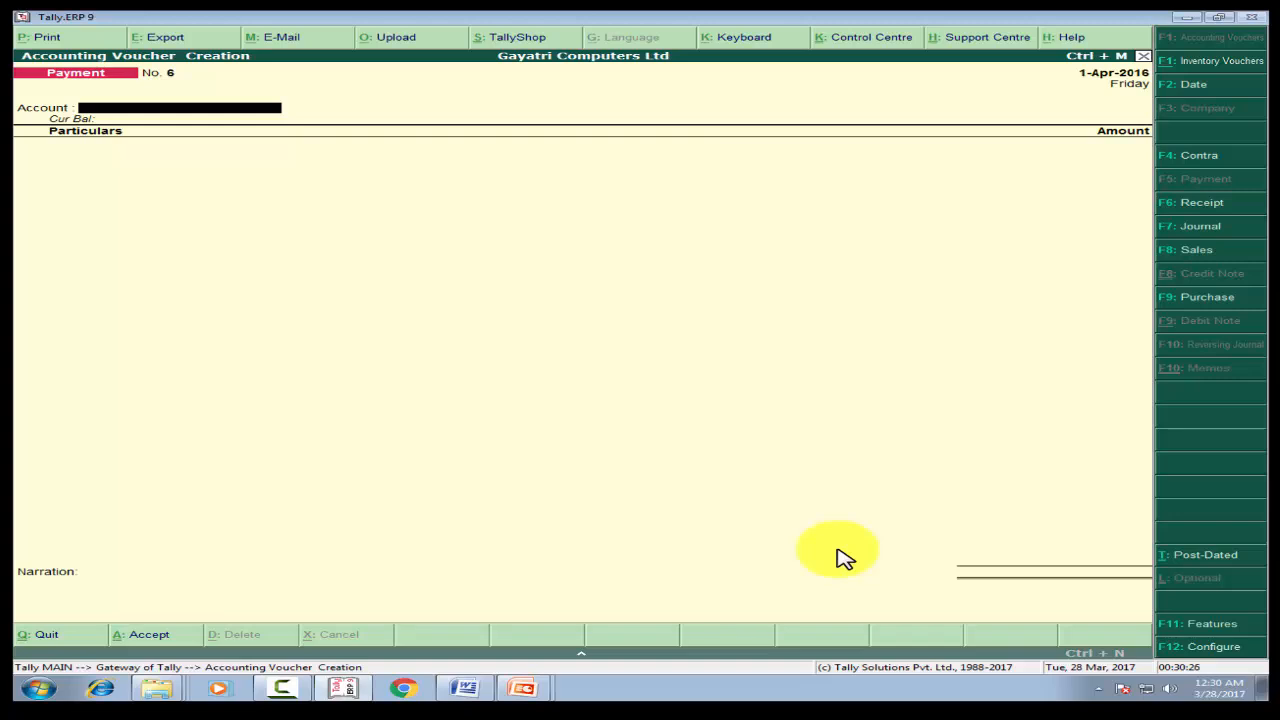
Leave voucher creation and open the Day Book report from the Gateway of Tally
{"action": "key", "text": "Escape"}
{"action": "key", "text": "Return"}
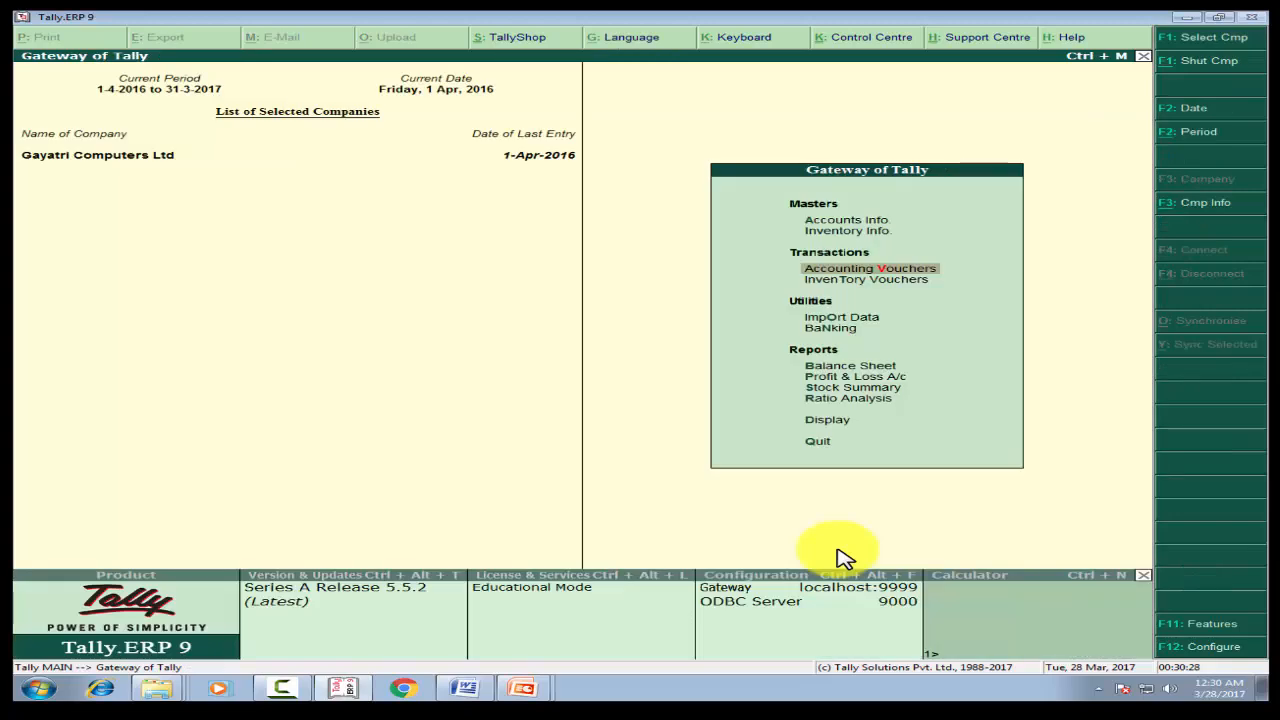
{"action": "key", "text": "Escape"}
{"action": "key", "text": "n"}
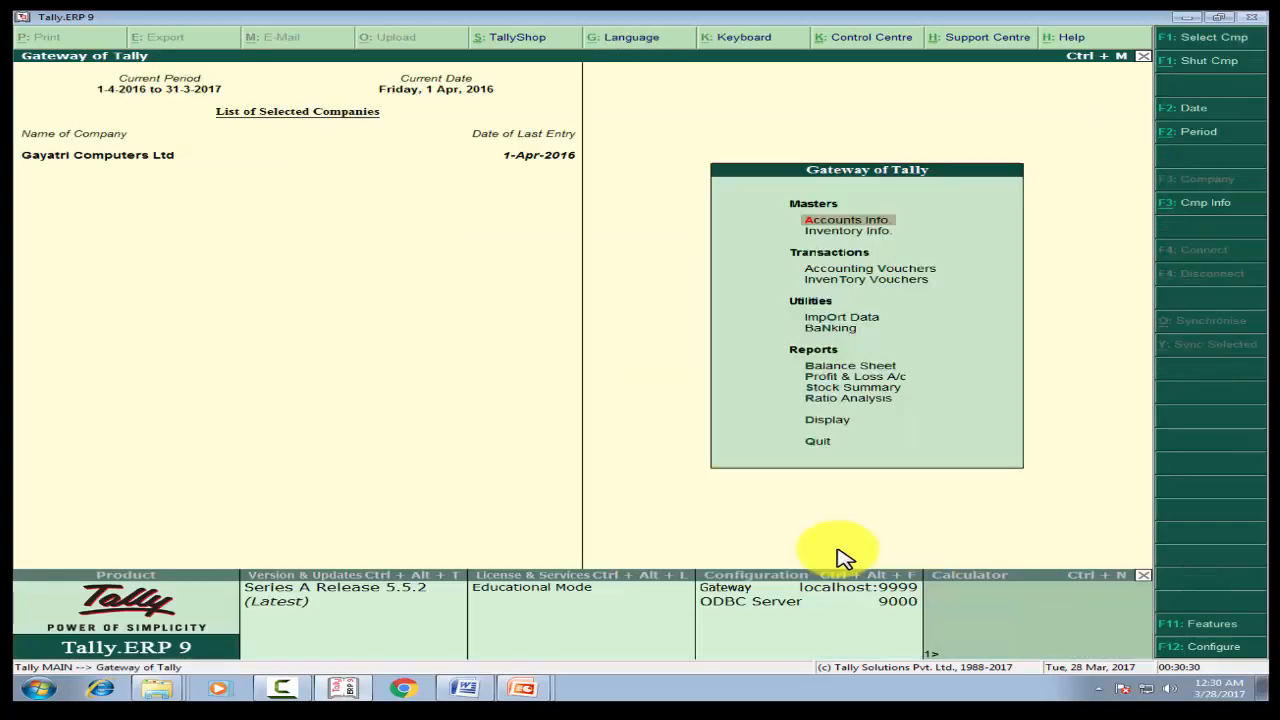
{"action": "key", "text": "Down"}
{"action": "key", "text": "Down"}
{"action": "key", "text": "Down"}
{"action": "key", "text": "Down"}
{"action": "key", "text": "Down"}
{"action": "key", "text": "Down"}
{"action": "key", "text": "Down"}
{"action": "key", "text": "Down"}
{"action": "key", "text": "Down"}
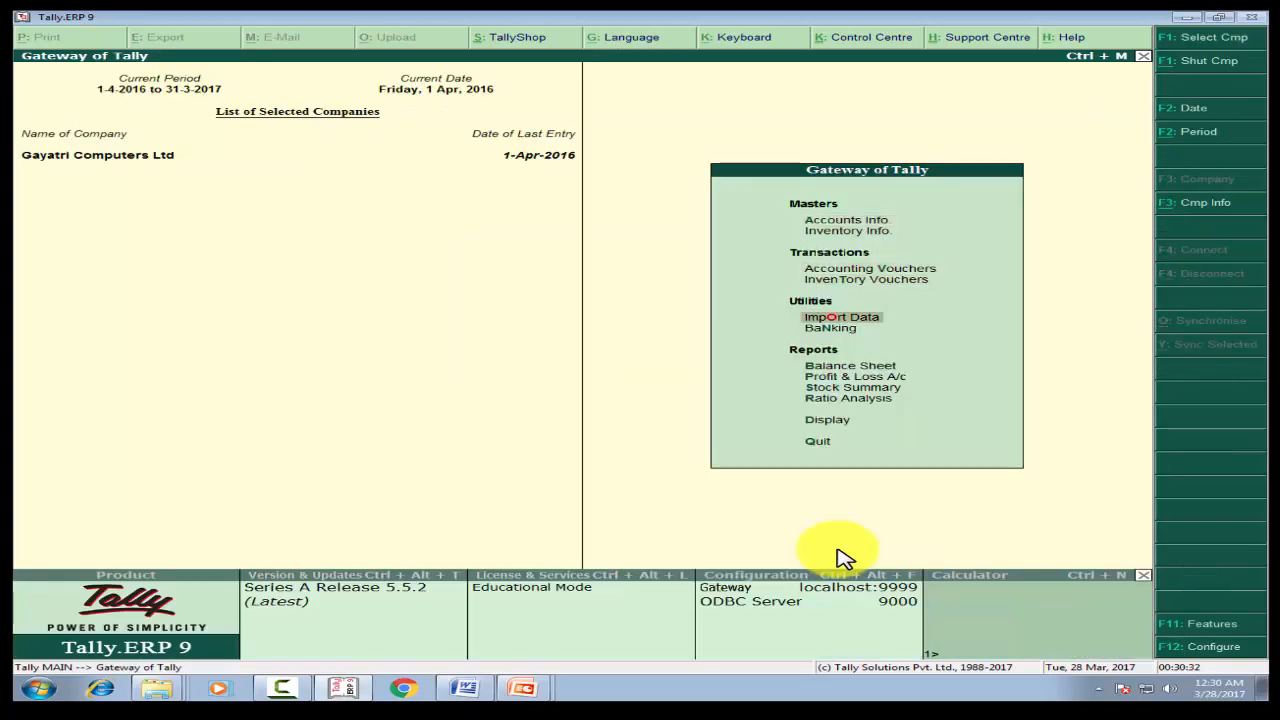
{"action": "key", "text": "Down"}
{"action": "key", "text": "Return"}
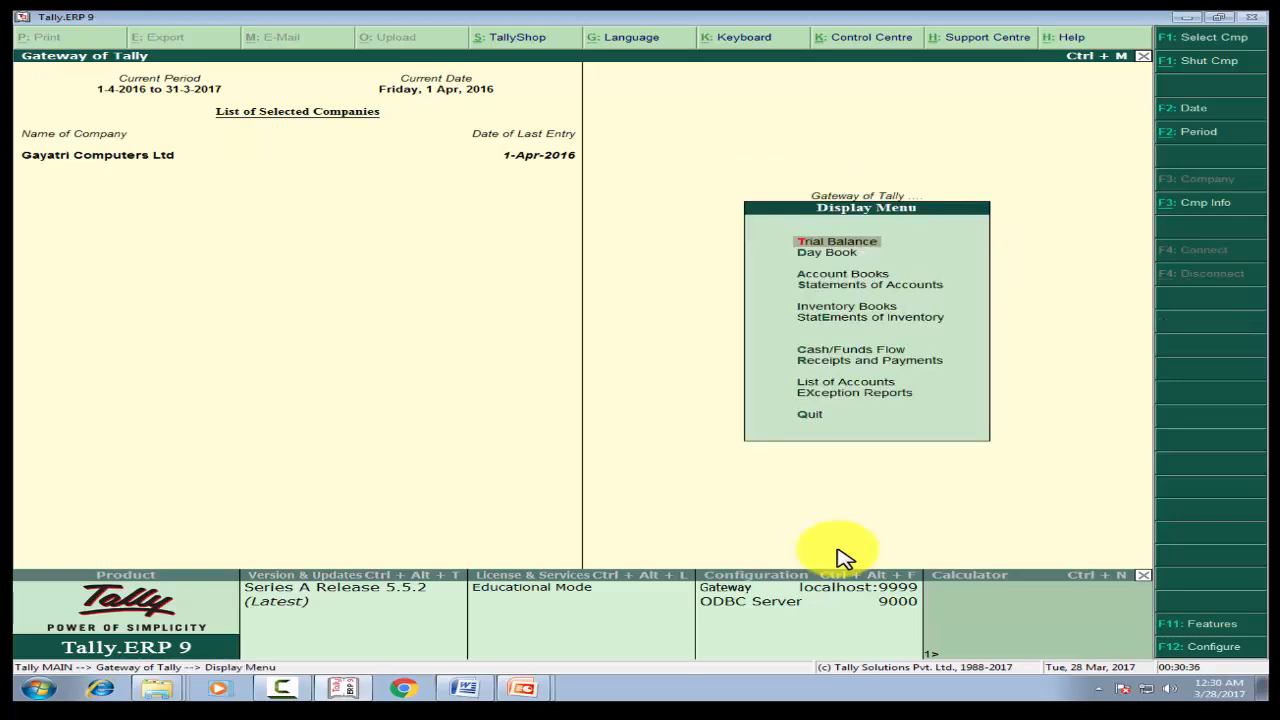
{"action": "key", "text": "Down"}
{"action": "key", "text": "Return"}
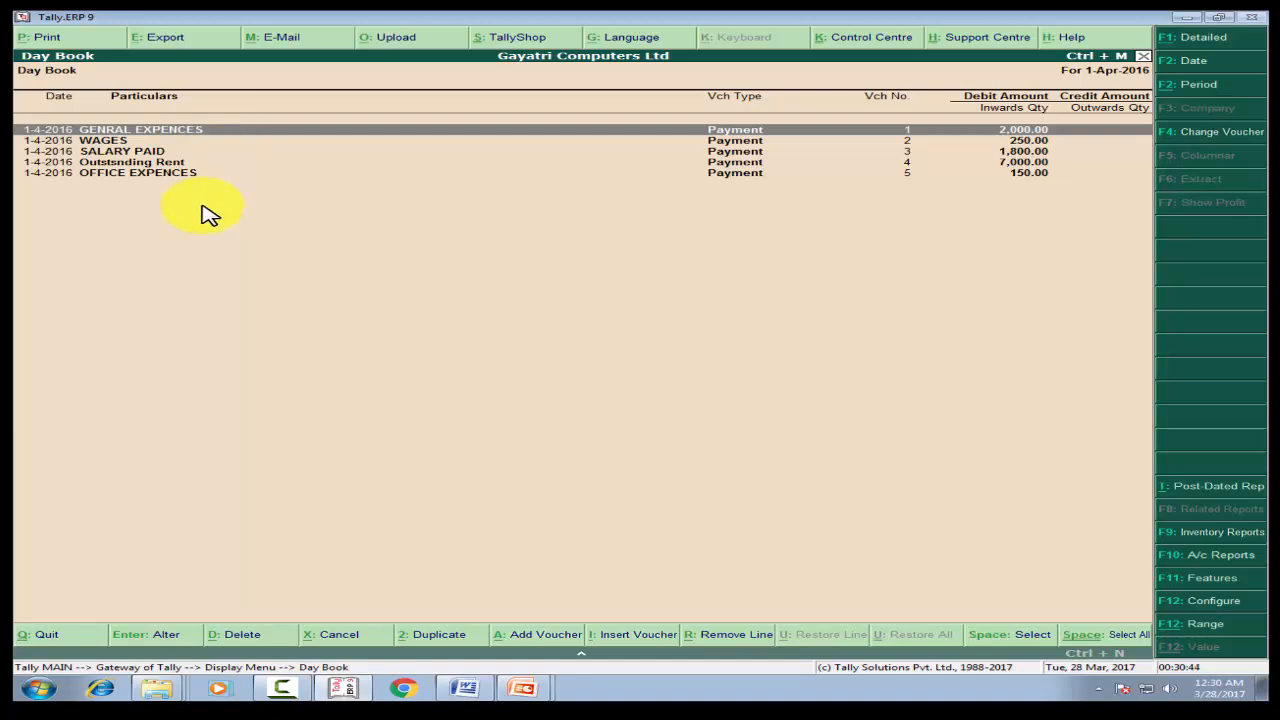
Switch the Day Book to its detailed view and examine the ledger lines of the recorded payment vouchers
{"action": "key", "text": "alt+F1"}
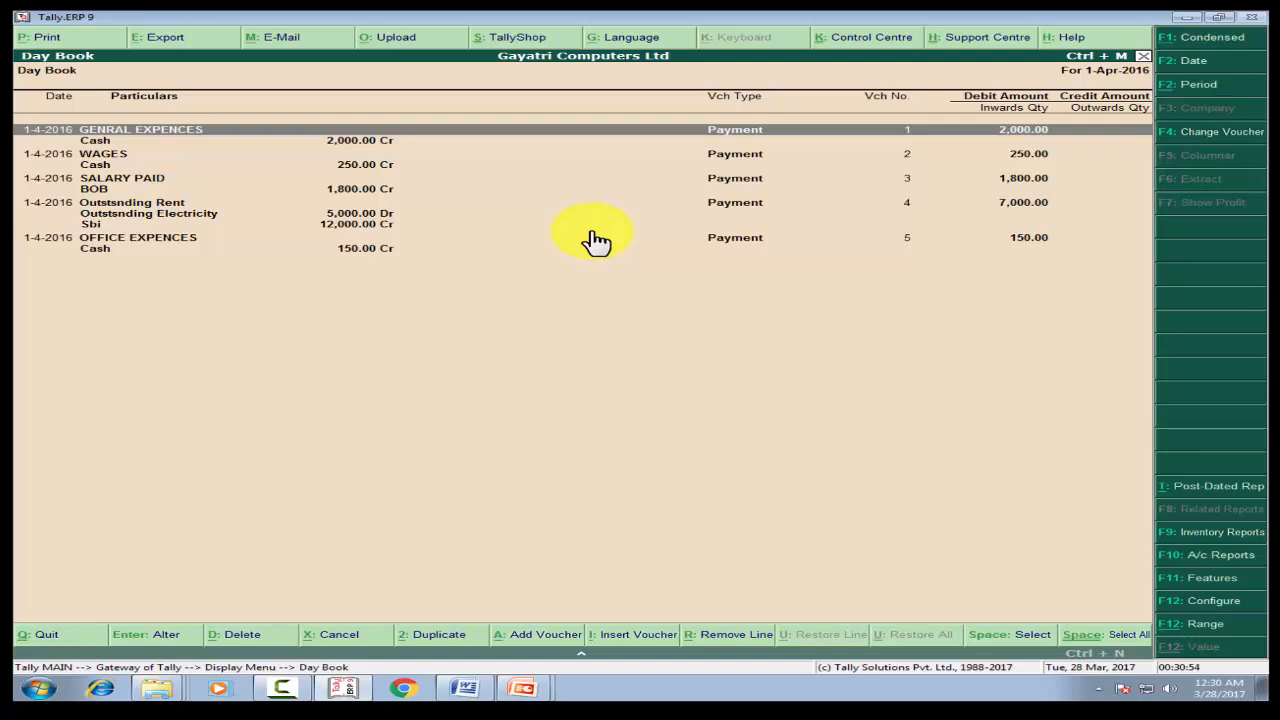
{"action": "key", "text": "Down"}
{"action": "key", "text": "Down"}
{"action": "key", "text": "Down"}
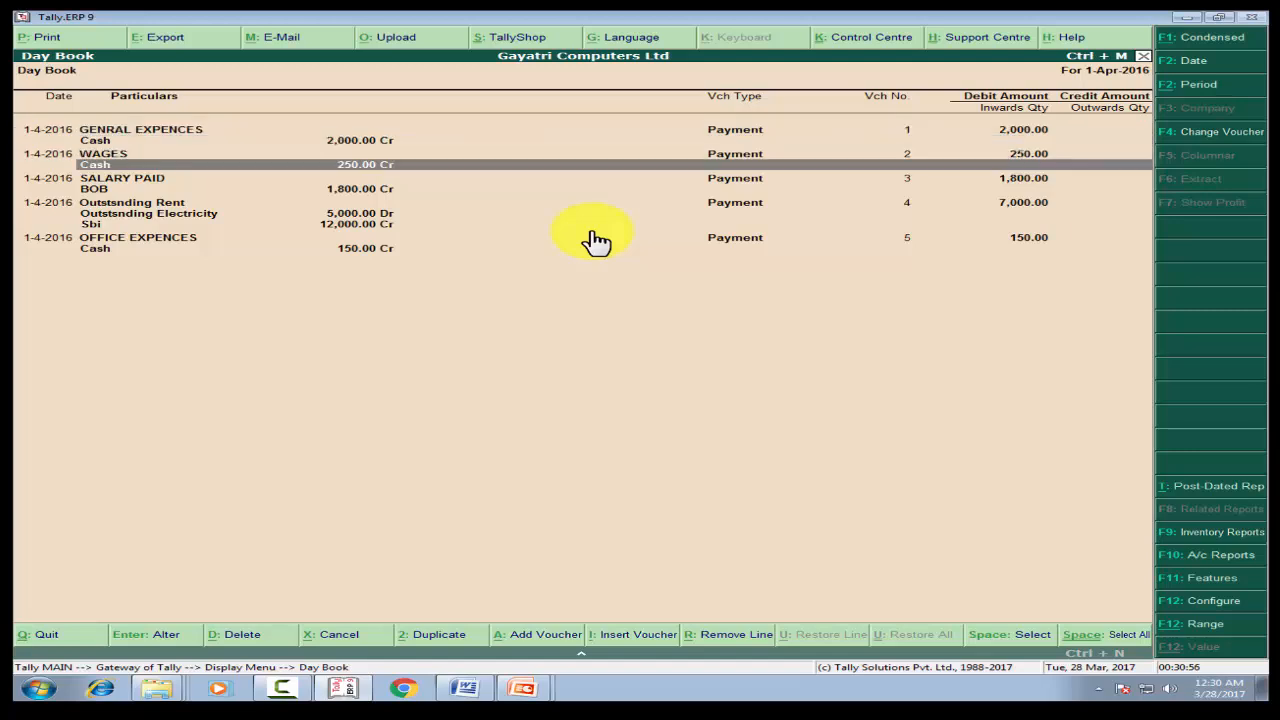
{"action": "key", "text": "Down"}
{"action": "key", "text": "Up"}
{"action": "key", "text": "Up"}
{"action": "key", "text": "Up"}
{"action": "key", "text": "Up"}
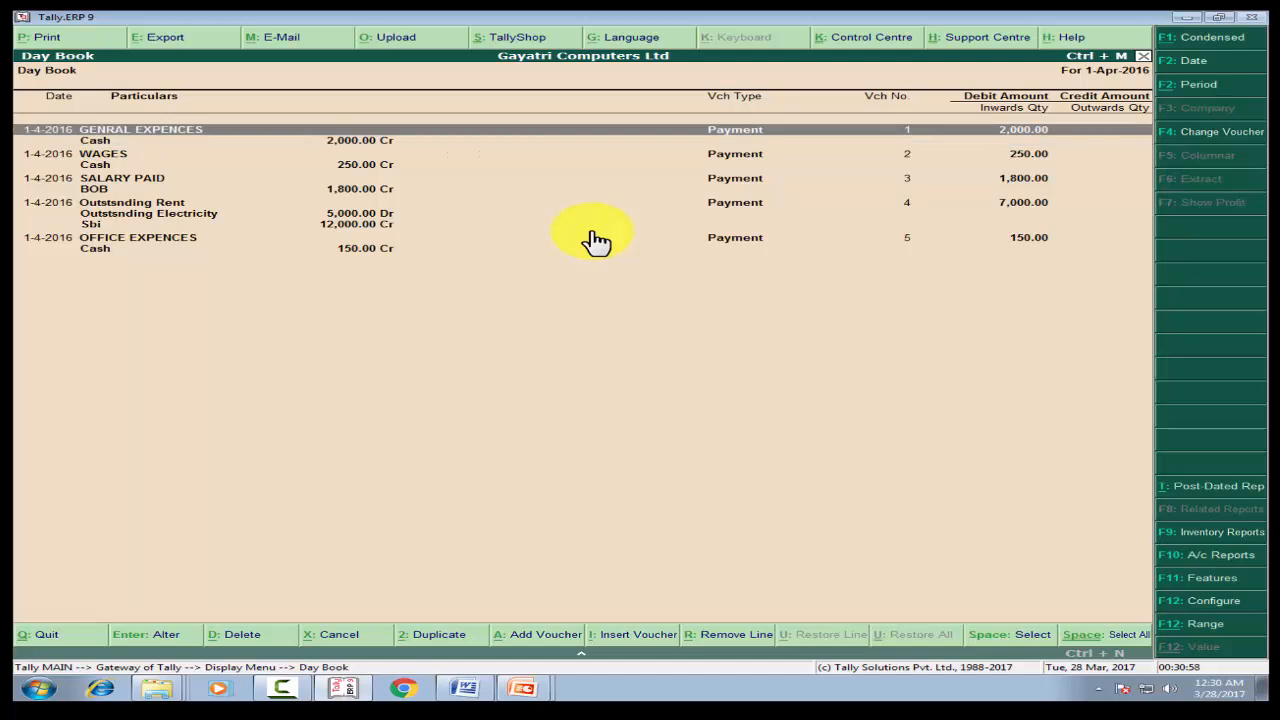
Open the GENRAL EXPENCES payment voucher from the Day Book, review its entries and accept it
{"action": "key", "text": "Return"}
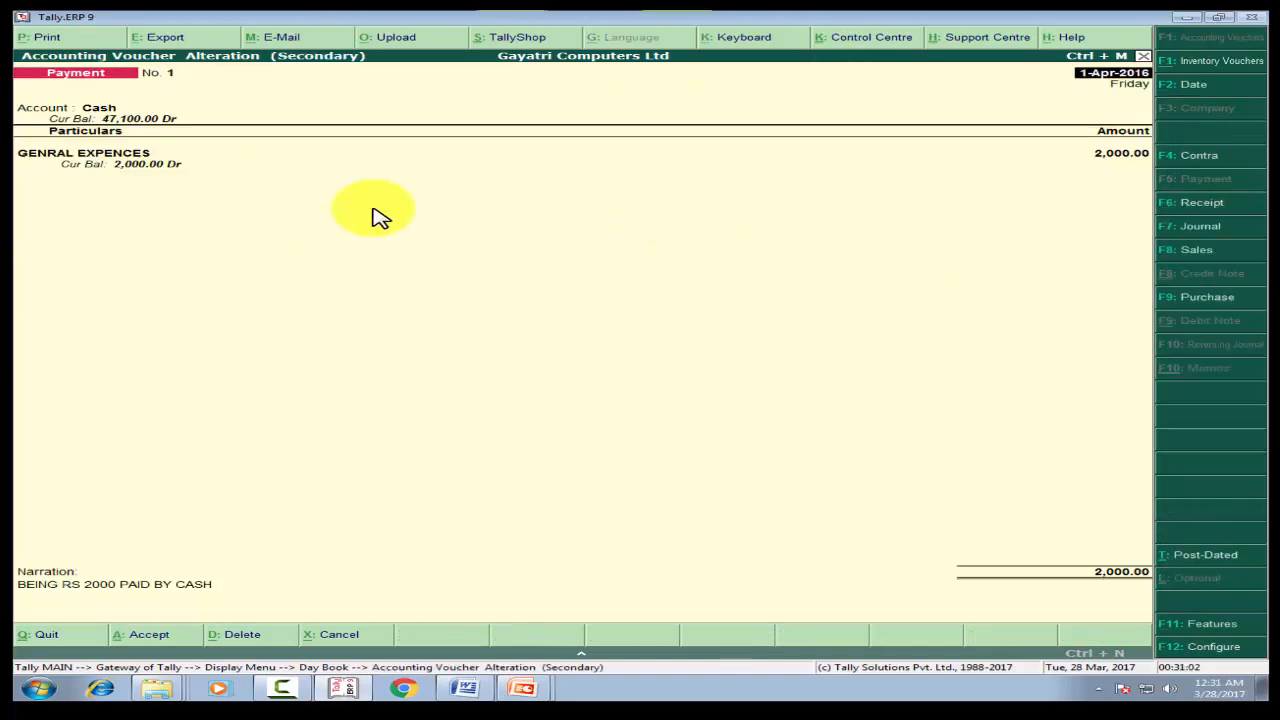
{"action": "key", "text": "Return"}
{"action": "key", "text": "Return"}
{"action": "key", "text": "Return"}
{"action": "key", "text": "Return"}
{"action": "key", "text": "Return"}
{"action": "key", "text": "Return"}
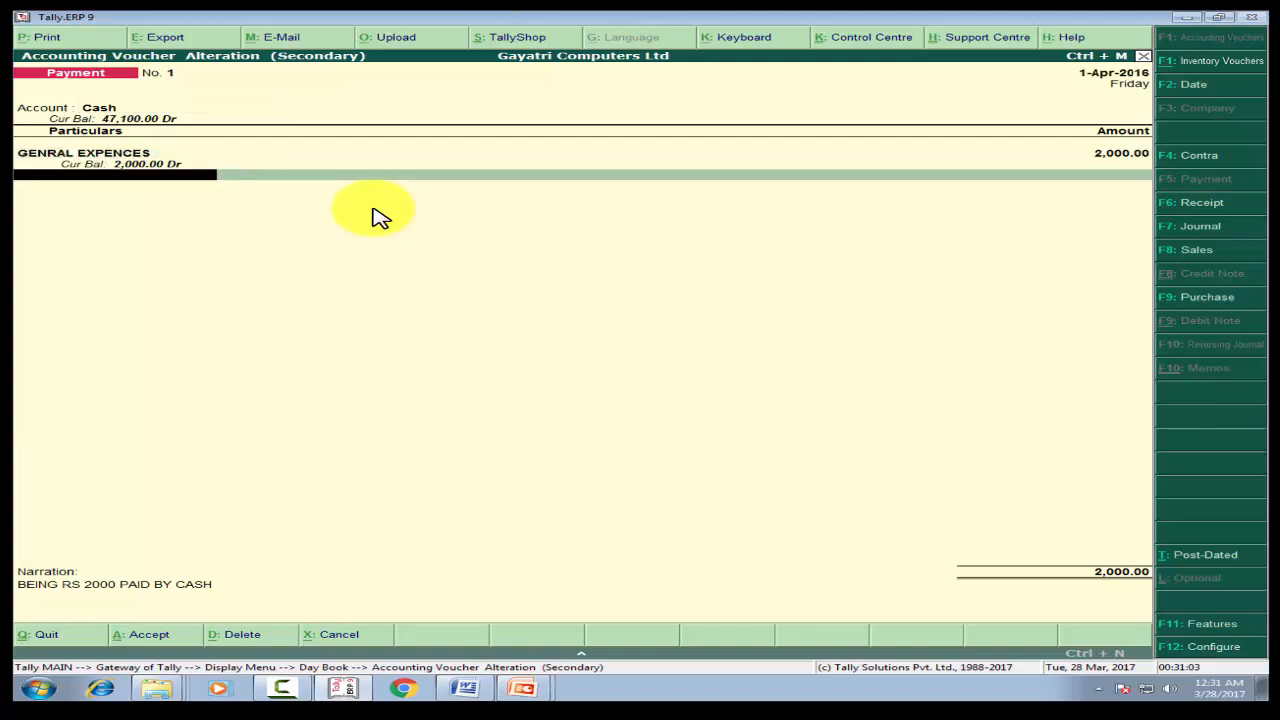
{"action": "key", "text": "y"}
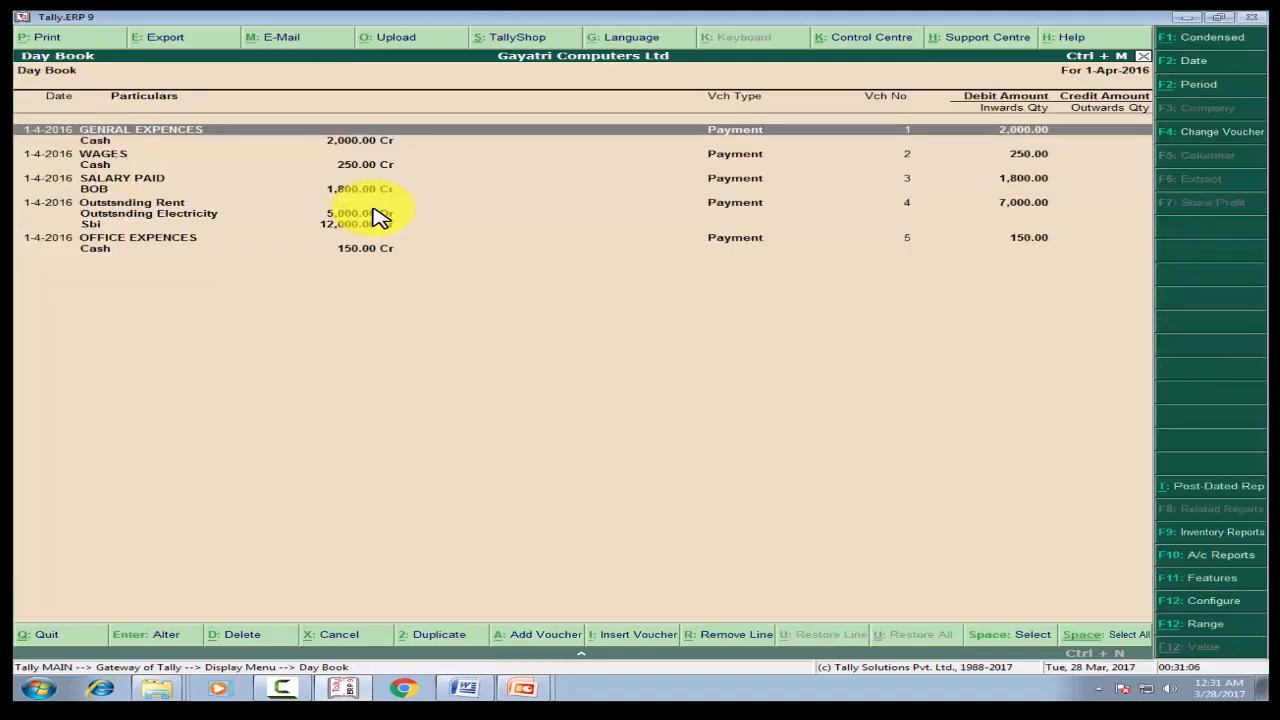